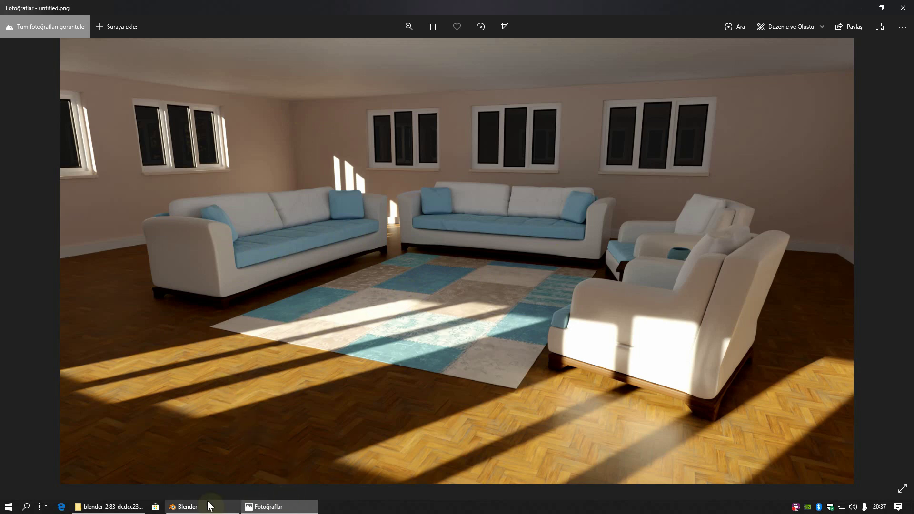
Switch from the finished render in Windows Photos over to Blender.
left_click(185, 506)
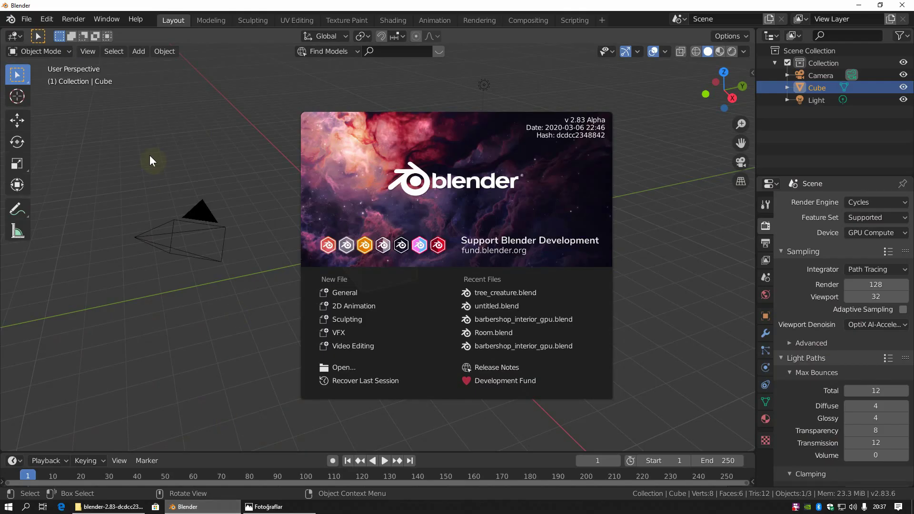
Confirm BlenderKit and Archimesh are enabled in the Preferences add-on list.
left_click(78, 148)
left_click(48, 19)
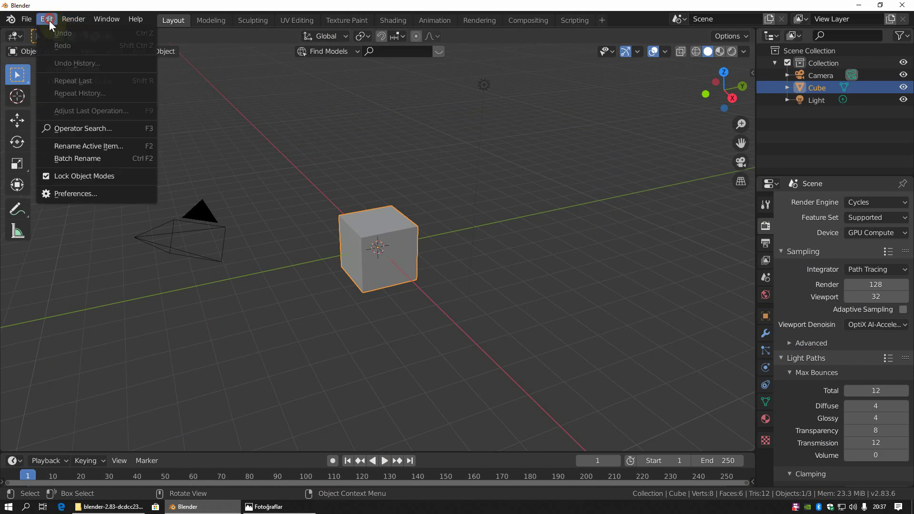
left_click(81, 196)
left_click(45, 166)
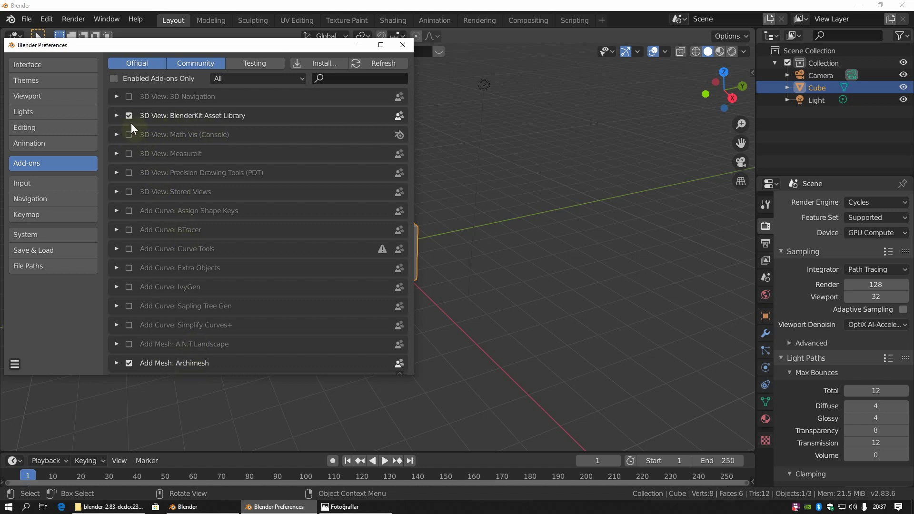
left_click(400, 45)
Delete the default cube.
key("x")
left_click(455, 249)
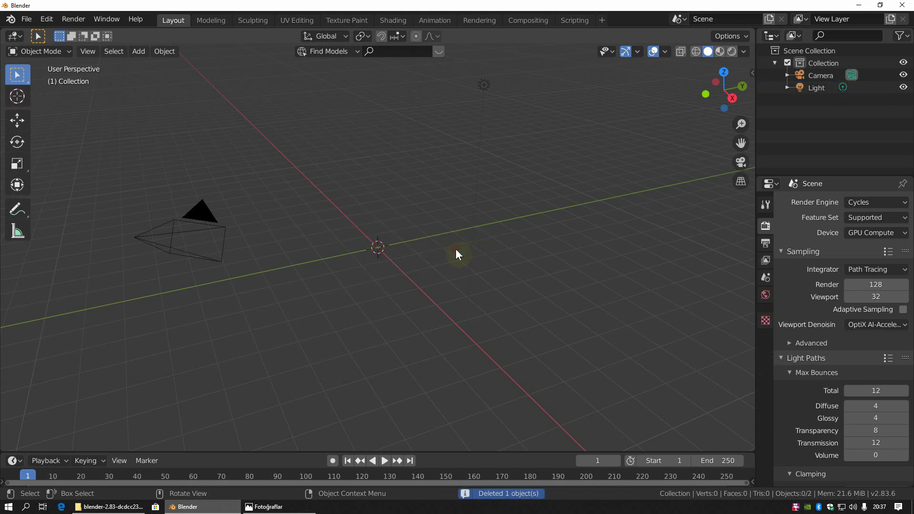
key("shift+a")
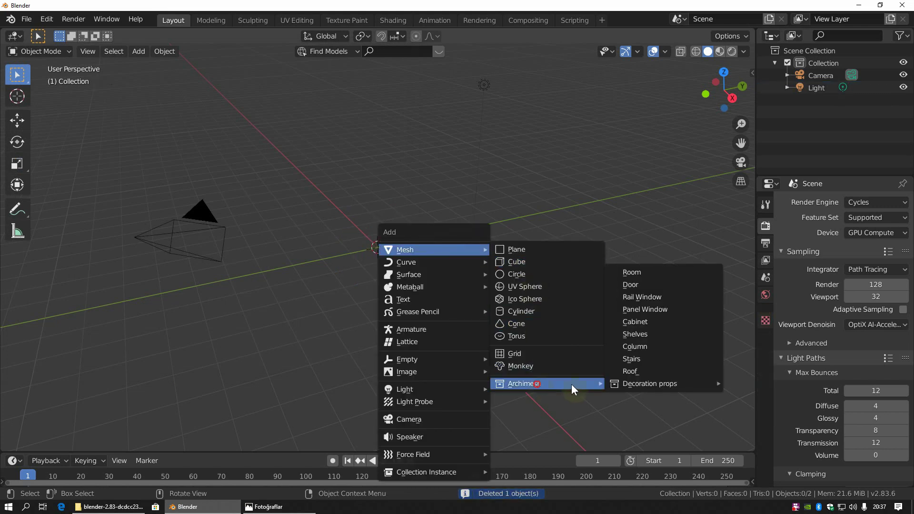
Add an Archimesh Room and set its wall thickness to 0.2.
left_click(637, 274)
mouse_move(416, 249)
middle_mouse_down()
mouse_move(426, 300)
mouse_move(479, 277)
middle_mouse_up()
key("n")
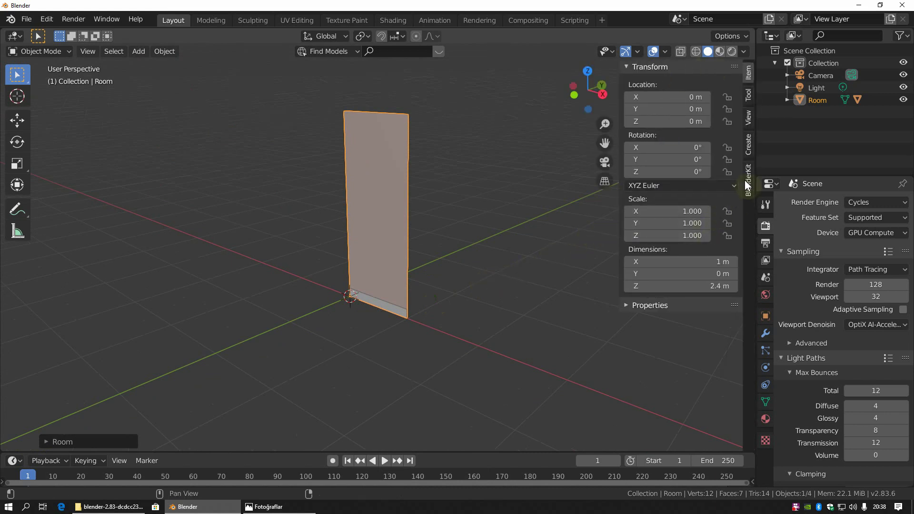
left_click(749, 145)
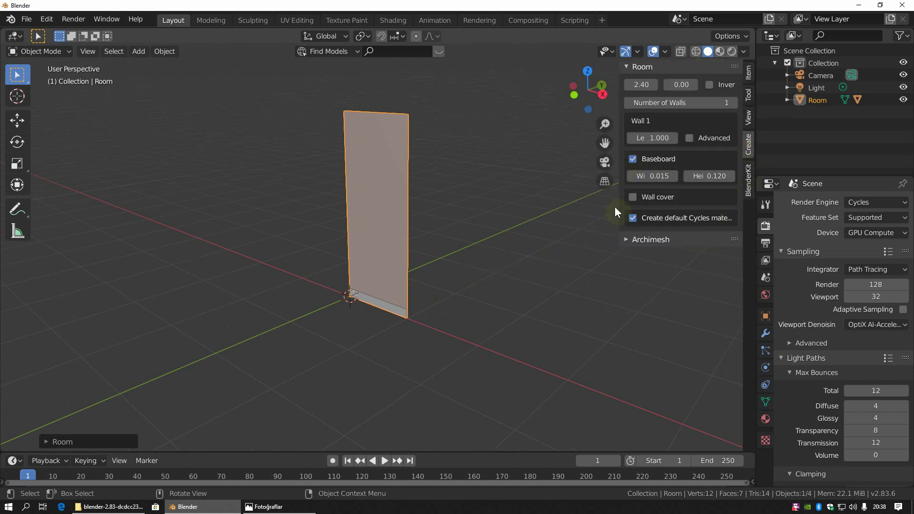
left_click_drag(617, 212, 580, 212)
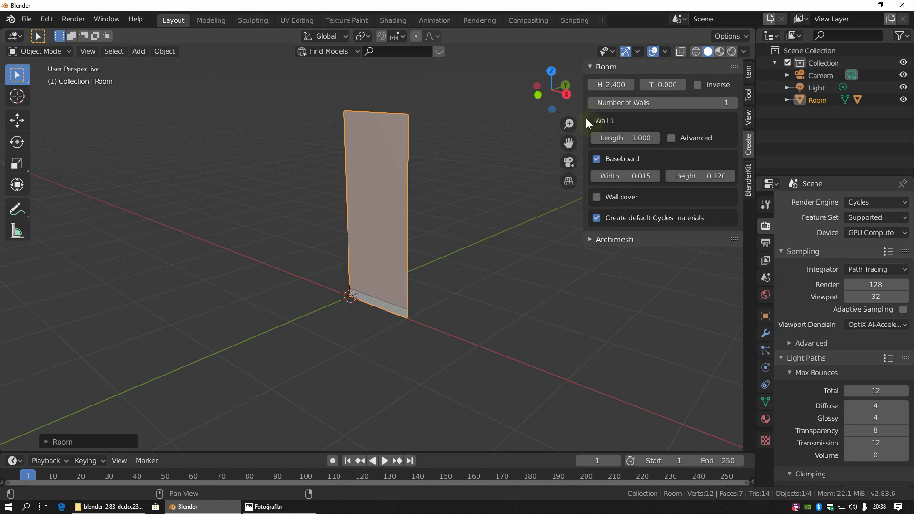
left_click_drag(585, 121, 550, 126)
double_click(660, 84)
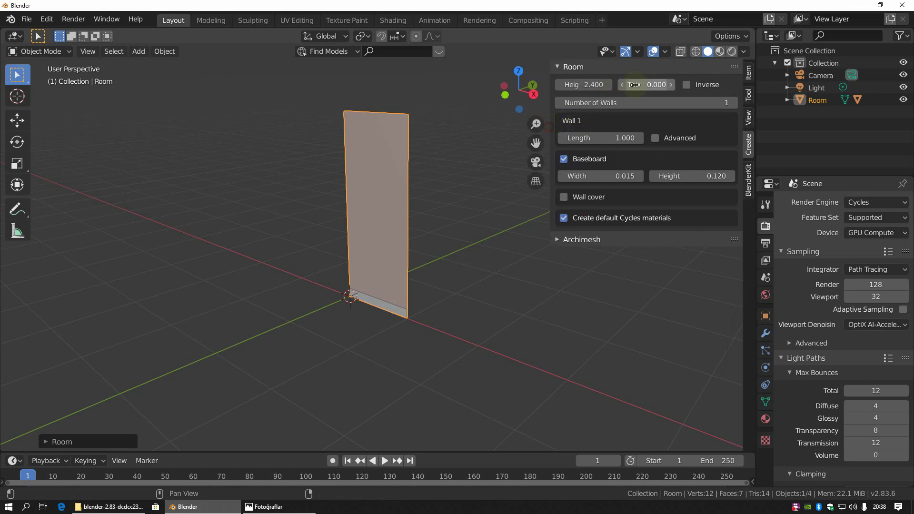
type("0.0")
type("2")
key("Return")
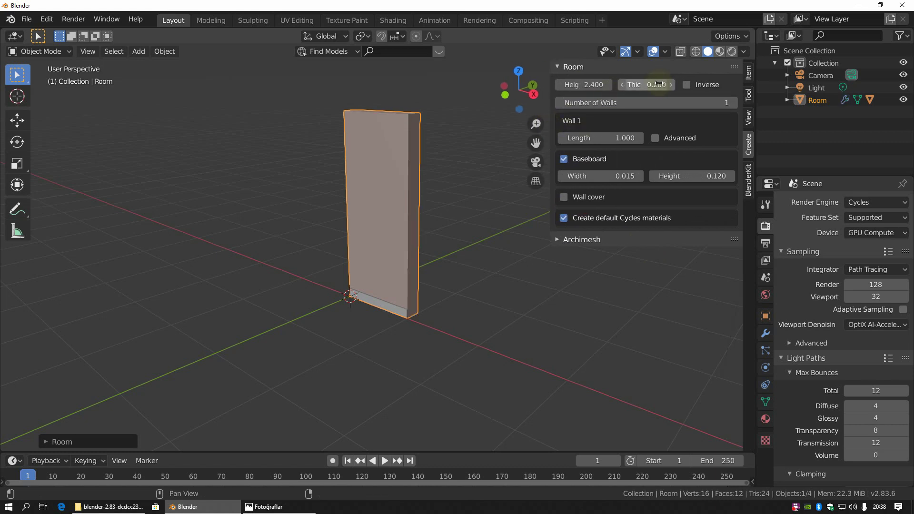
Set the first wall length to 10 and add a second 10 m wall.
mouse_move(361, 228)
middle_mouse_down()
mouse_move(336, 244)
mouse_move(324, 238)
middle_mouse_up()
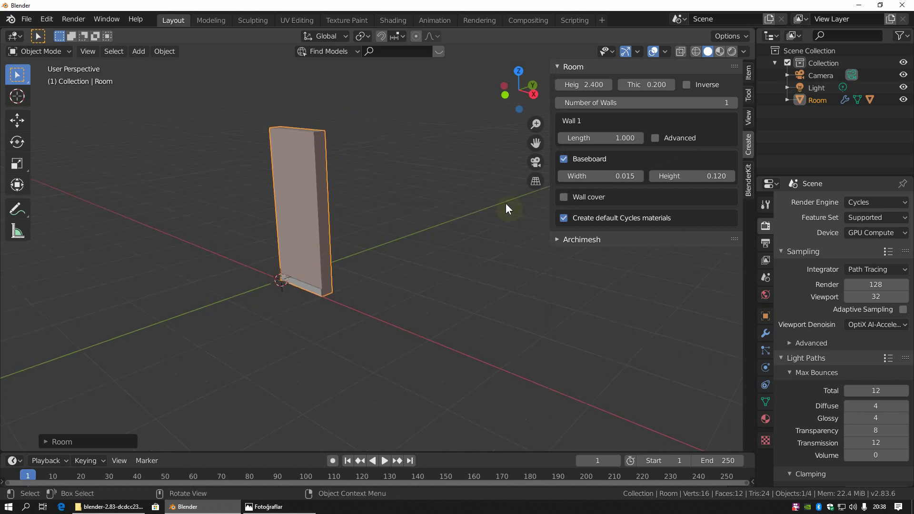
double_click(600, 137)
type("10")
key("Return")
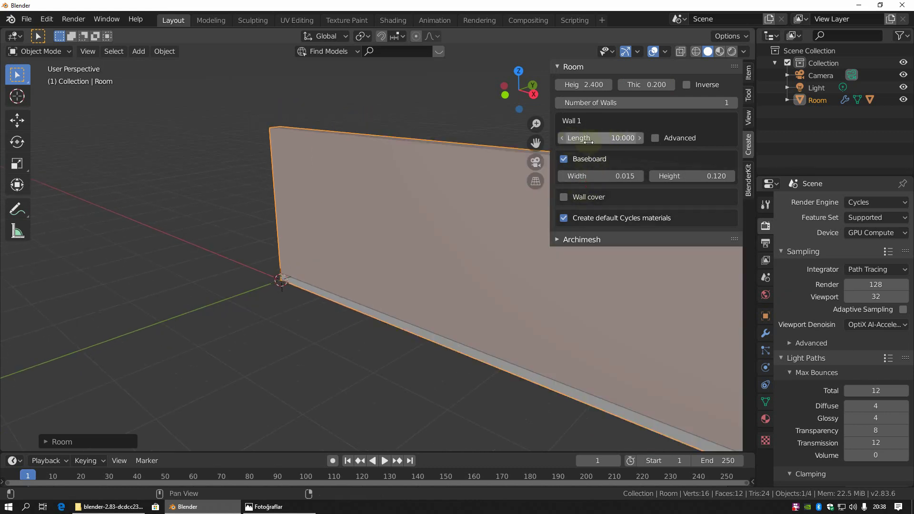
mouse_move(499, 228)
middle_mouse_down()
mouse_move(410, 270)
mouse_move(242, 236)
mouse_move(268, 249)
mouse_move(384, 238)
middle_mouse_up()
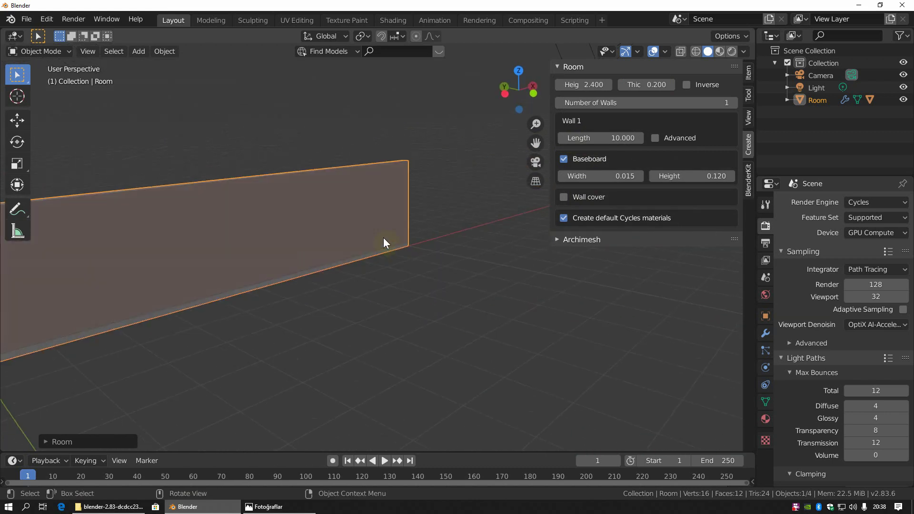
left_click(734, 102)
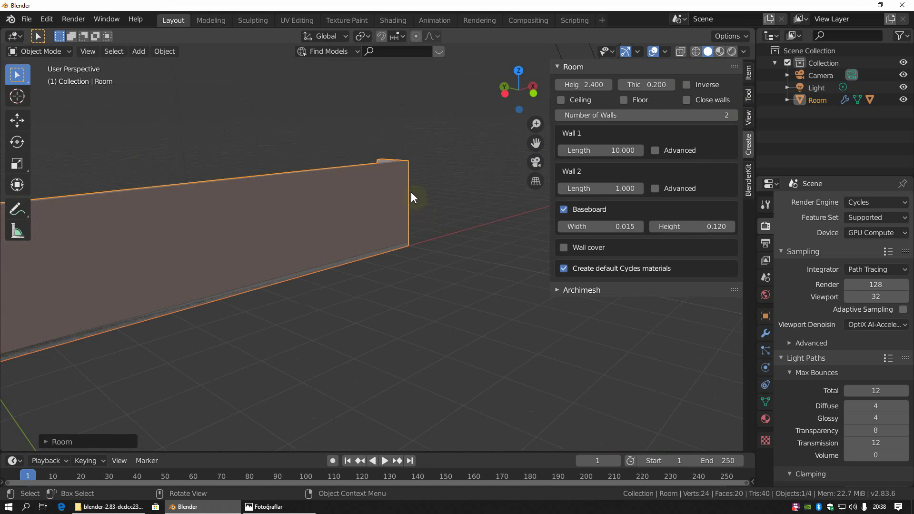
scroll(415, 228, "down", 4)
middle_click_drag(378, 216, 354, 242)
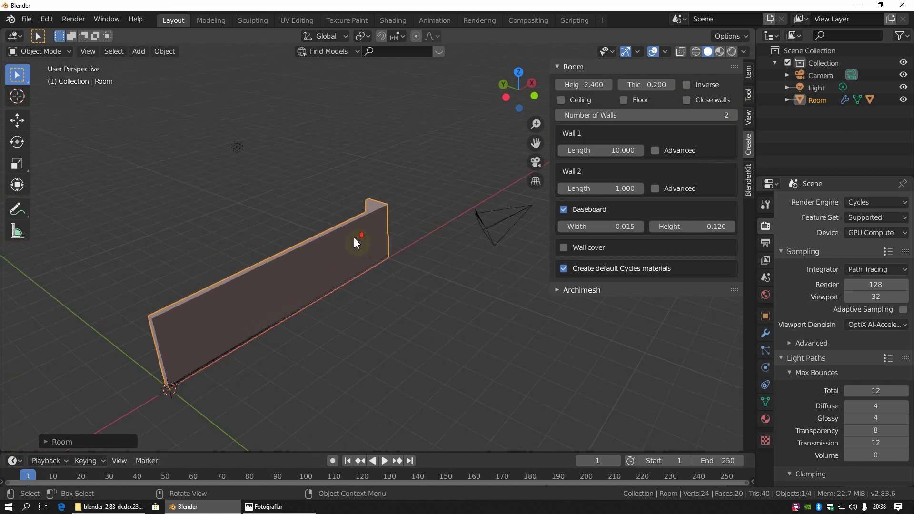
mouse_move(275, 258)
middle_mouse_down()
mouse_move(418, 259)
mouse_move(433, 283)
mouse_move(404, 266)
mouse_move(361, 269)
mouse_move(406, 271)
mouse_move(379, 270)
mouse_move(380, 247)
middle_mouse_up()
double_click(599, 188)
type("10")
key("Return")
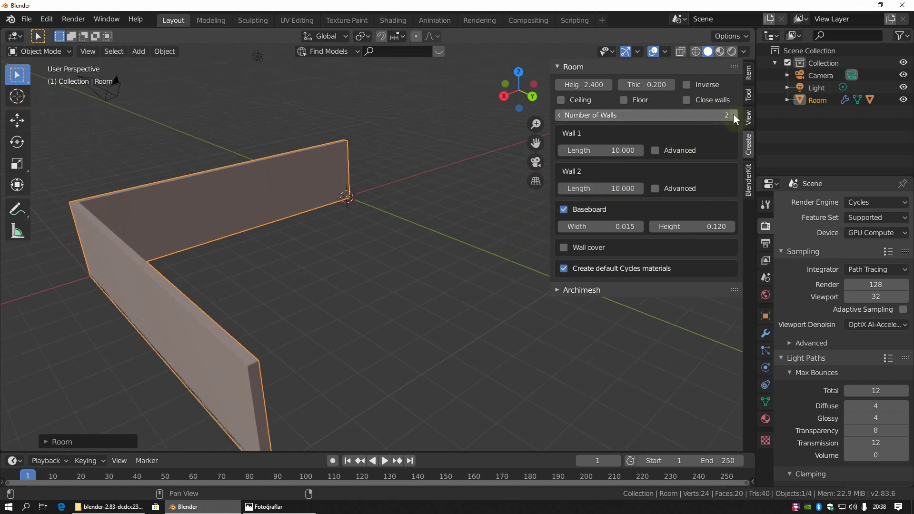
Add a third wall with length -10 to complete the U shape.
scroll(488, 278, "down", 3)
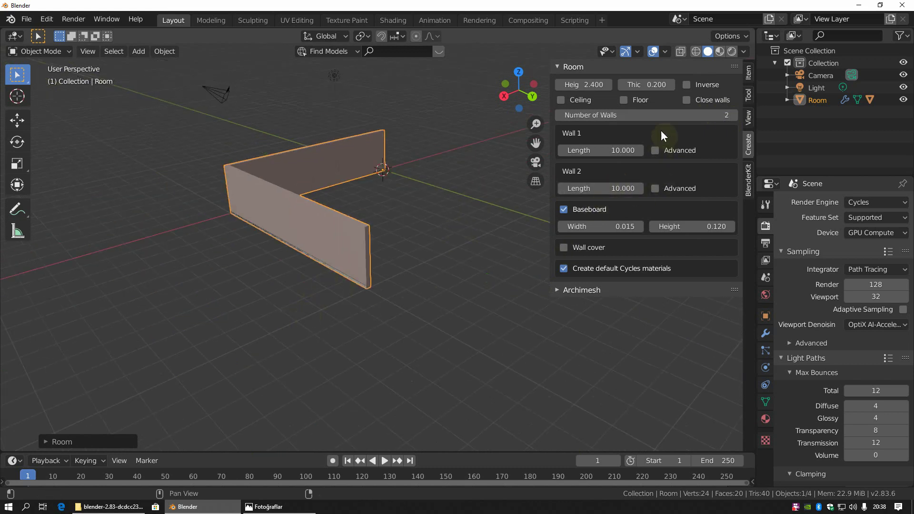
left_click(735, 115)
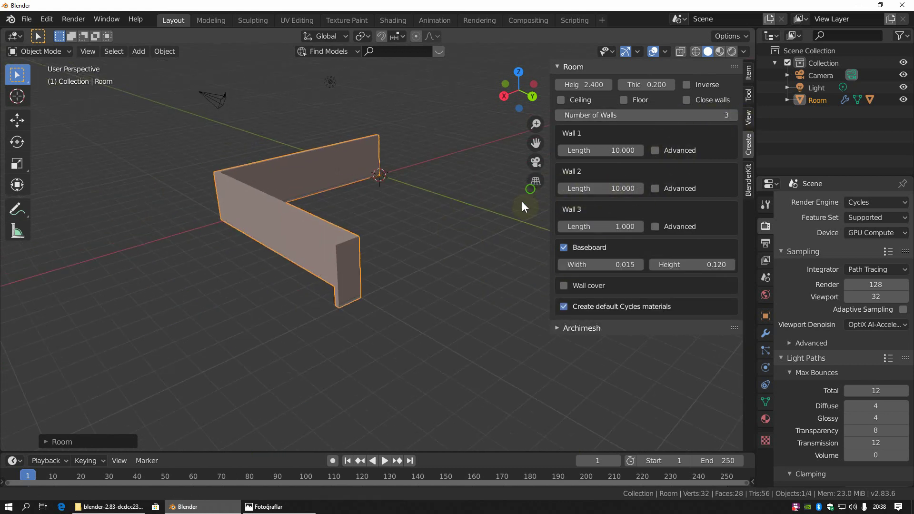
middle_click_drag(478, 231, 468, 247, "shift")
mouse_move(618, 226)
left_mouse_down()
mouse_move(562, 244)
mouse_move(699, 219)
left_mouse_up()
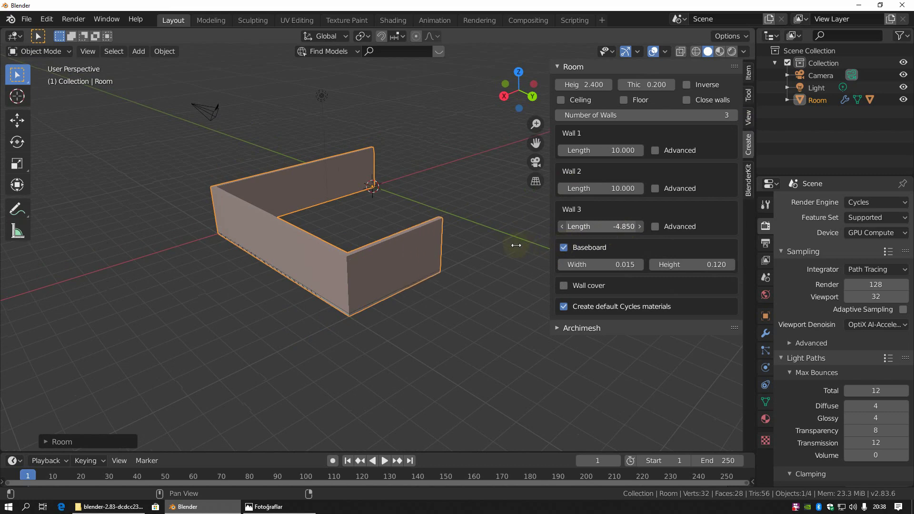
left_click(624, 225)
key("BackSpace")
key("BackSpace")
key("BackSpace")
type("10")
key("Return")
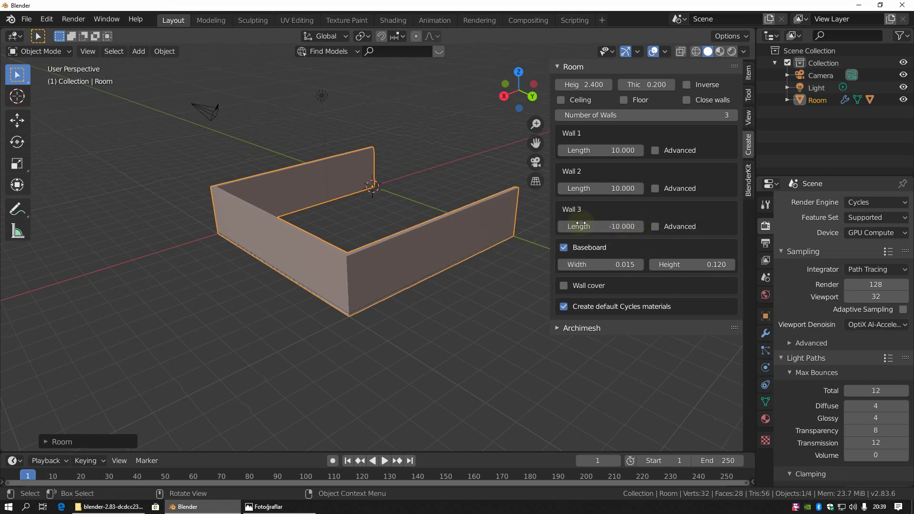
mouse_move(367, 244)
middle_mouse_down()
mouse_move(359, 212)
mouse_move(265, 199)
middle_mouse_up()
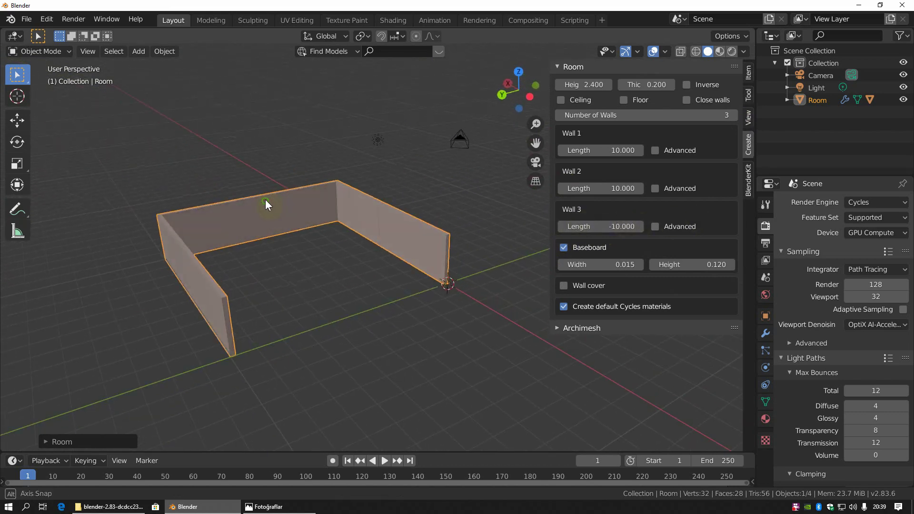
Close the room with a fourth wall.
left_click(686, 101)
mouse_move(510, 212)
middle_mouse_down()
mouse_move(355, 259)
mouse_move(439, 257)
mouse_move(424, 270)
mouse_move(369, 272)
mouse_move(415, 261)
mouse_move(380, 278)
mouse_move(499, 271)
middle_mouse_up()
scroll(355, 255, "up", 3)
Set the room's baseboard width to 0.25.
left_click(627, 266)
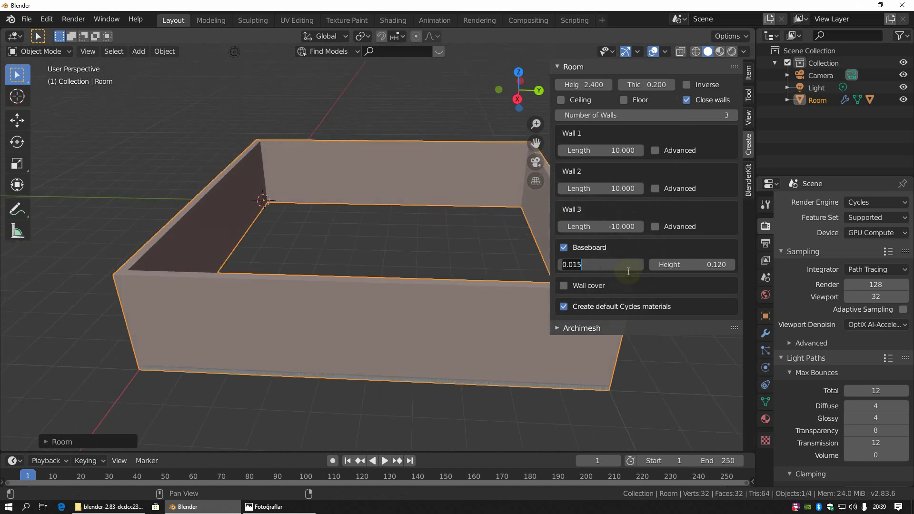
key("BackSpace")
type("-0.2")
key("Return")
left_click(627, 264)
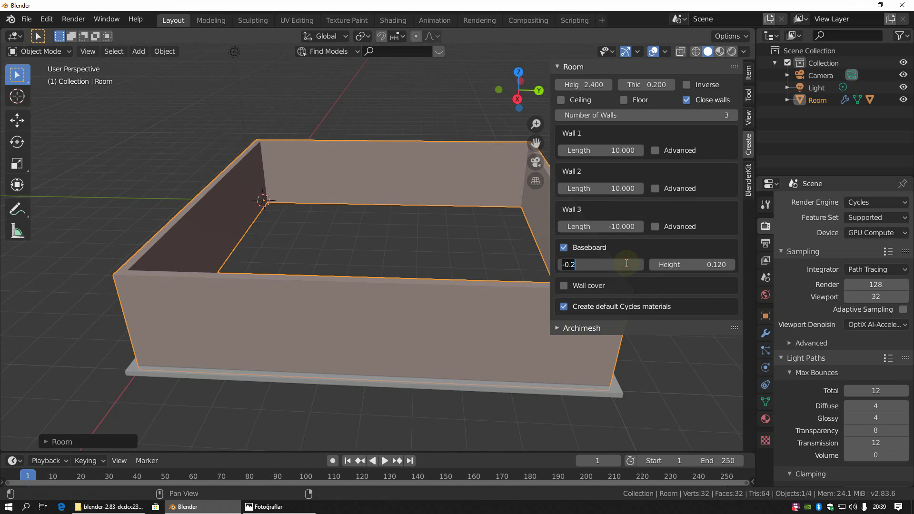
key("BackSpace")
key("BackSpace")
key("BackSpace")
type("0.15")
key("Return")
mouse_move(295, 280)
middle_mouse_down()
mouse_move(218, 319)
mouse_move(332, 225)
middle_mouse_up()
left_click(611, 264)
type(".25")
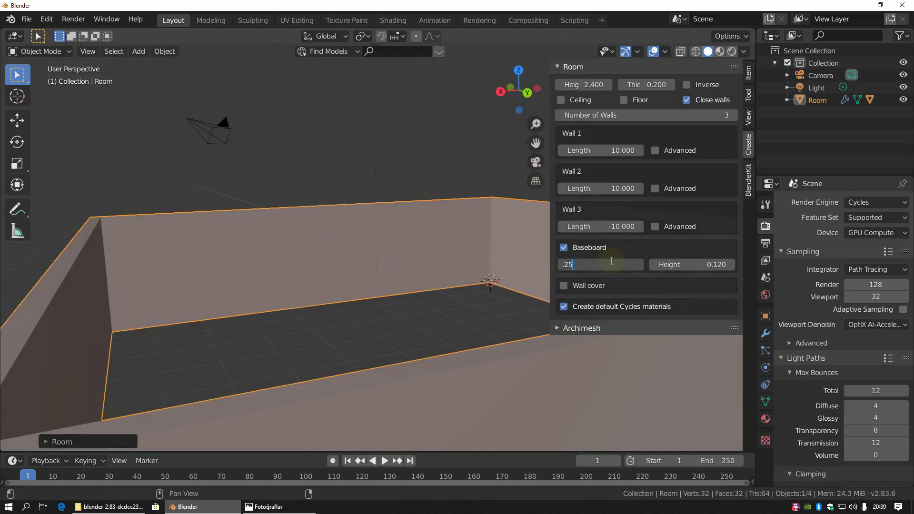
key("Return")
mouse_move(323, 269)
middle_mouse_down()
mouse_move(369, 287)
mouse_move(419, 215)
mouse_move(441, 235)
mouse_move(421, 256)
mouse_move(394, 259)
mouse_move(443, 230)
mouse_move(393, 239)
middle_mouse_up()
scroll(352, 282, "up", 5)
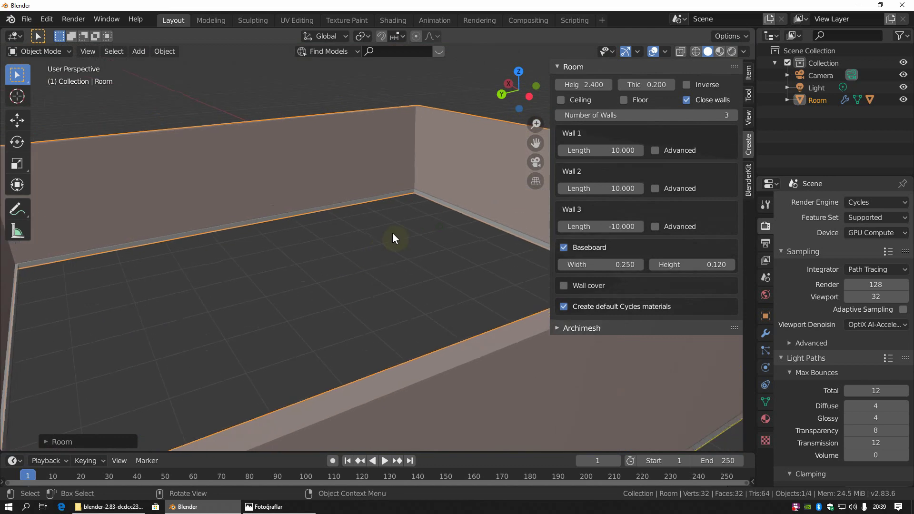
Enable the room's floor.
left_click(622, 101)
scroll(325, 266, "down", 5)
middle_click_drag(324, 267, 393, 267)
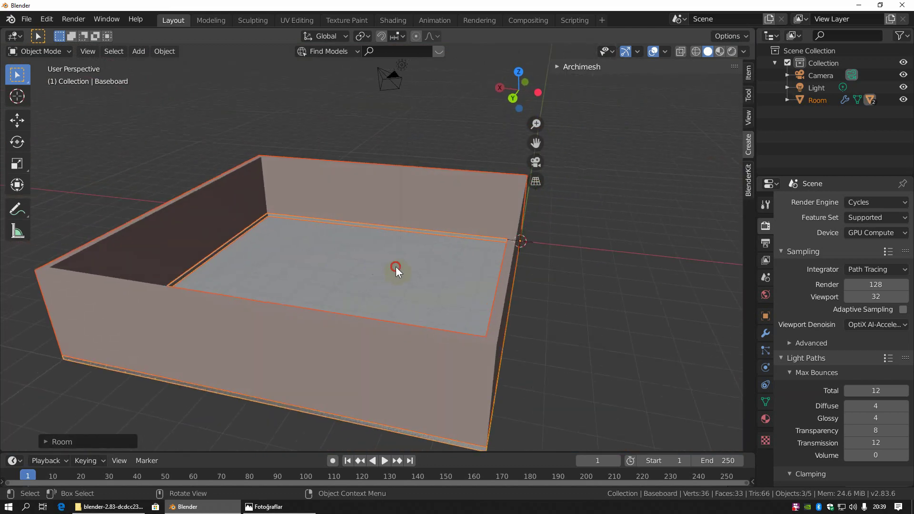
Switch solid viewport shading to the outdoor.sl studio light with Cavity set to Both.
left_click(396, 266)
left_click(743, 51)
left_click(733, 139)
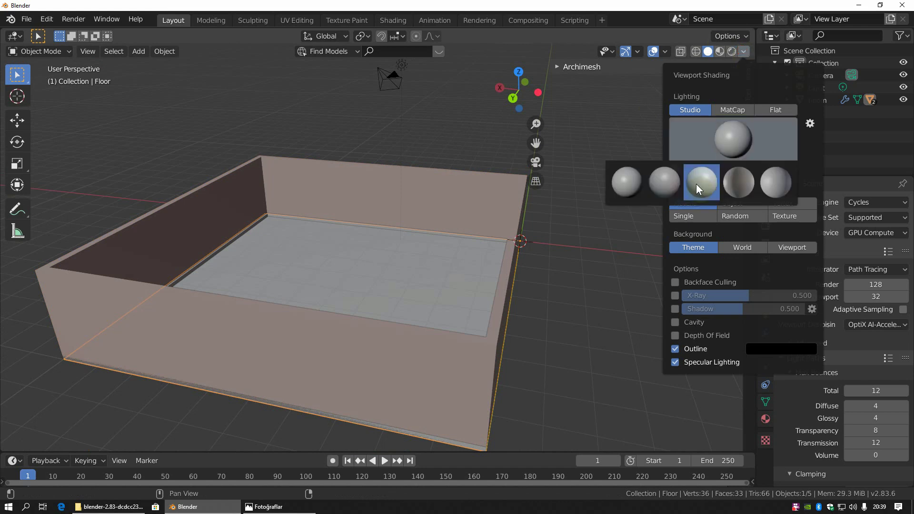
left_click(702, 184)
left_click(724, 143)
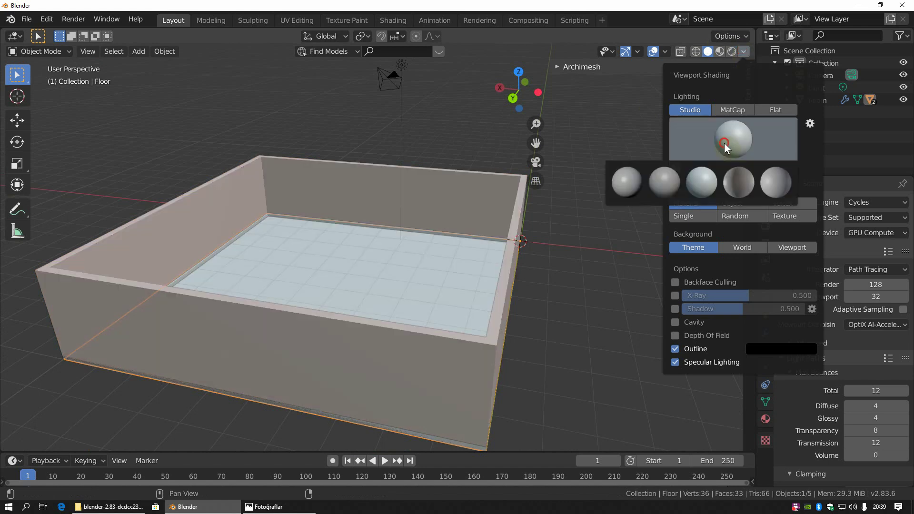
left_click(706, 186)
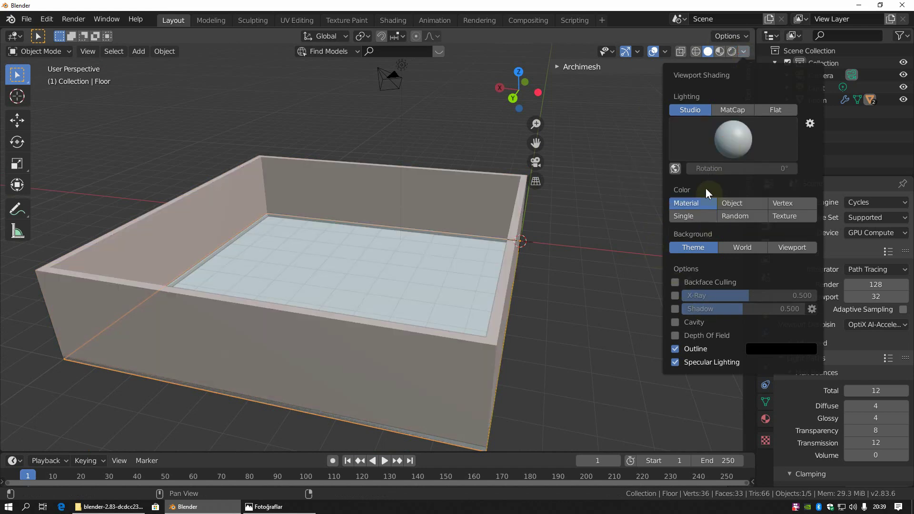
left_click(675, 322)
left_click(788, 322)
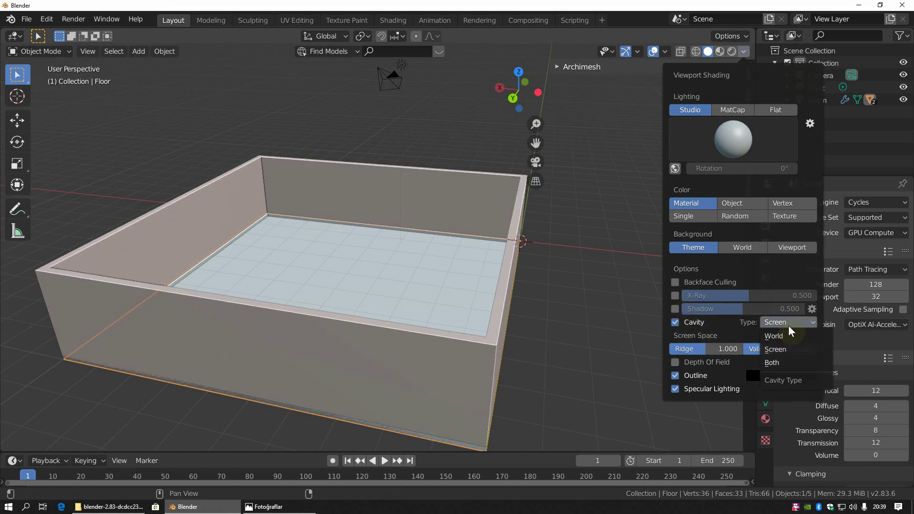
left_click(783, 361)
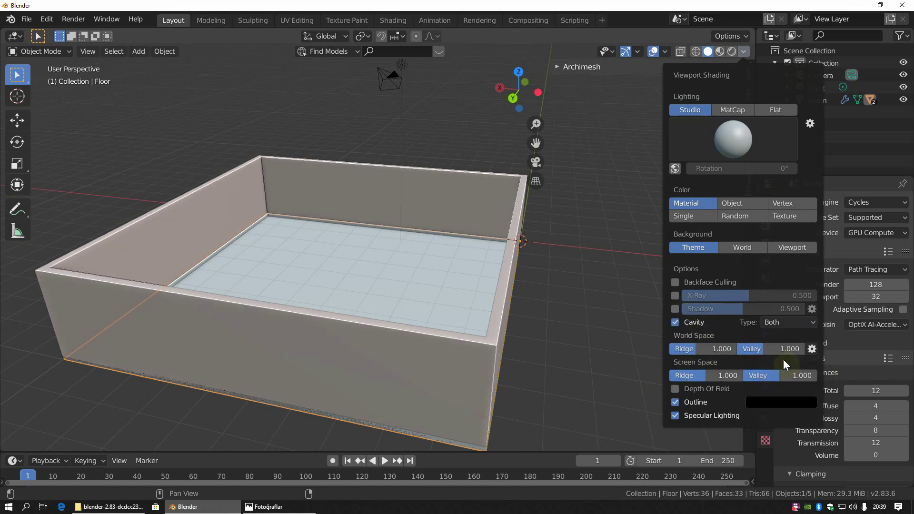
middle_click_drag(422, 260, 336, 262)
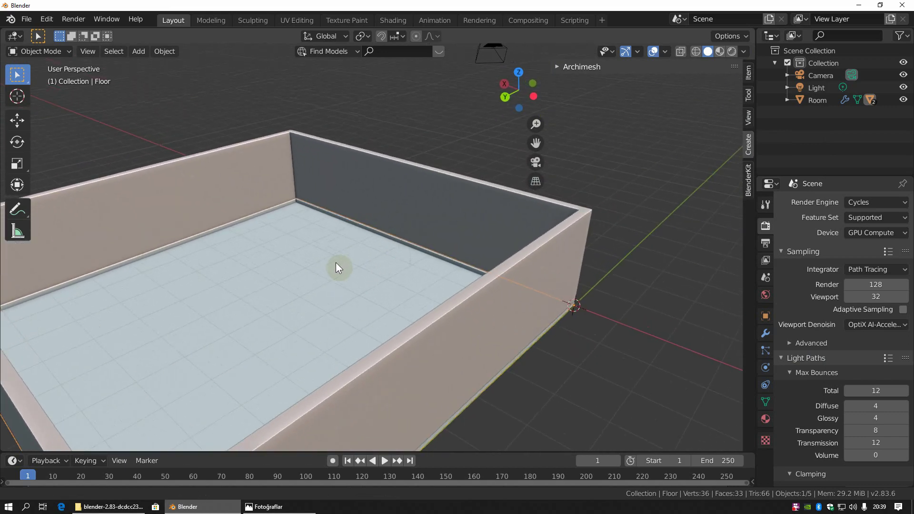
Place the 3D cursor on the back wall and add an Archimesh Panel Window there.
key("n")
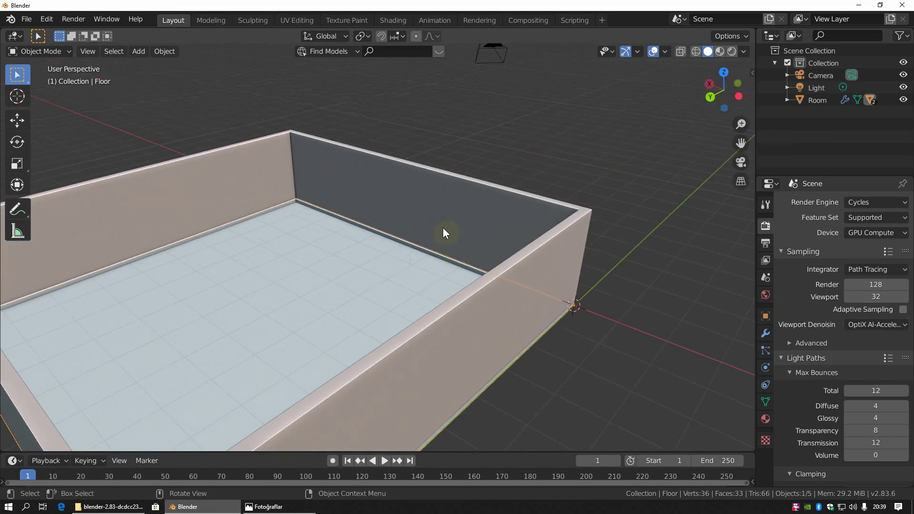
mouse_move(349, 199)
middle_mouse_down()
mouse_move(378, 224)
mouse_move(371, 230)
middle_mouse_up()
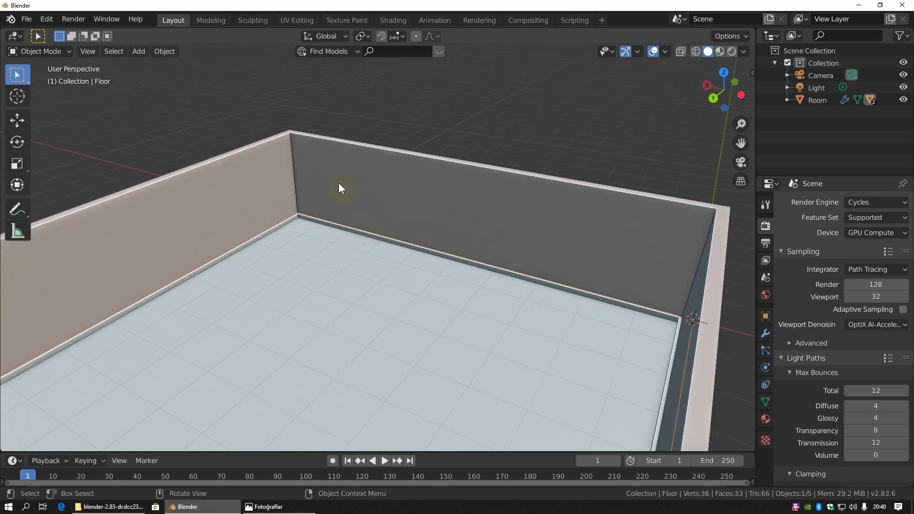
right_click(339, 183, "shift")
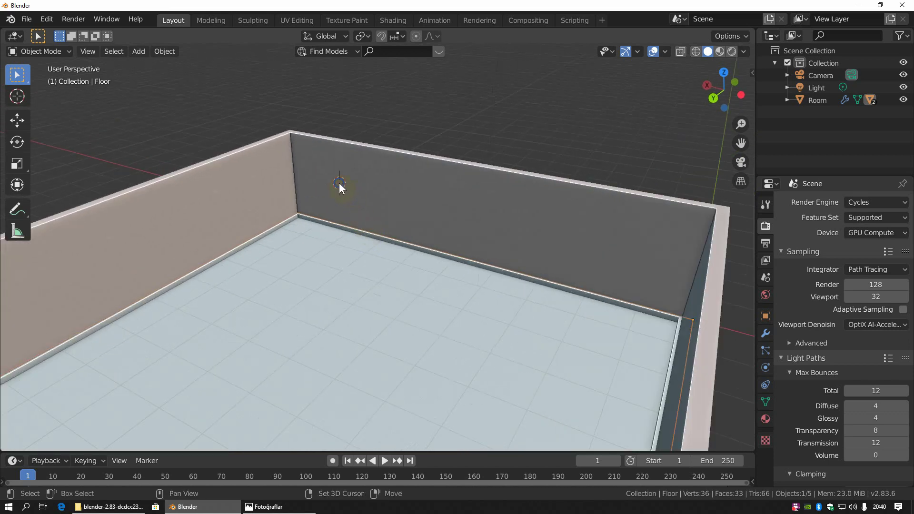
key("shift+a")
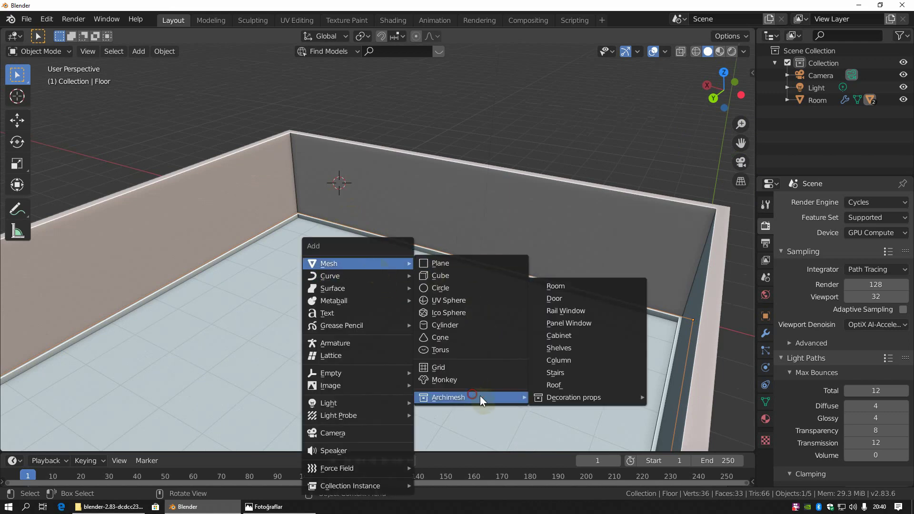
left_click(572, 323)
middle_click_drag(373, 195, 372, 228, "shift")
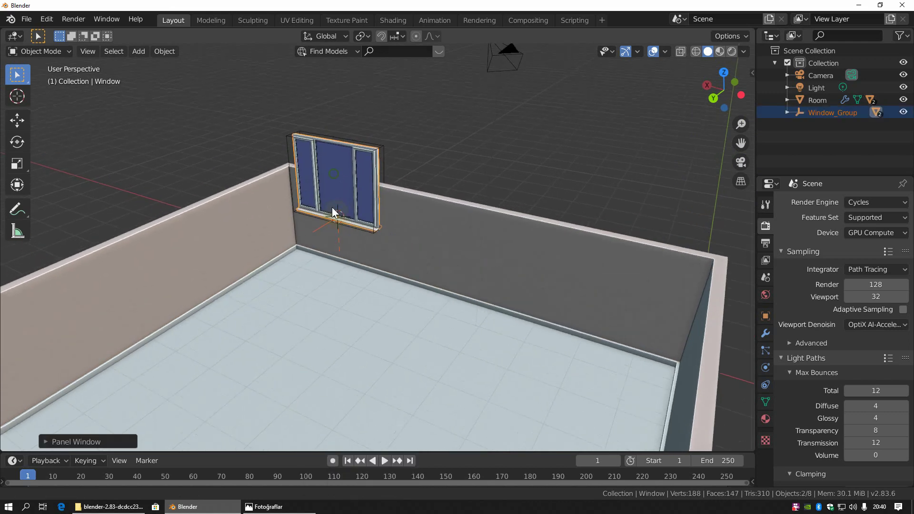
key("n")
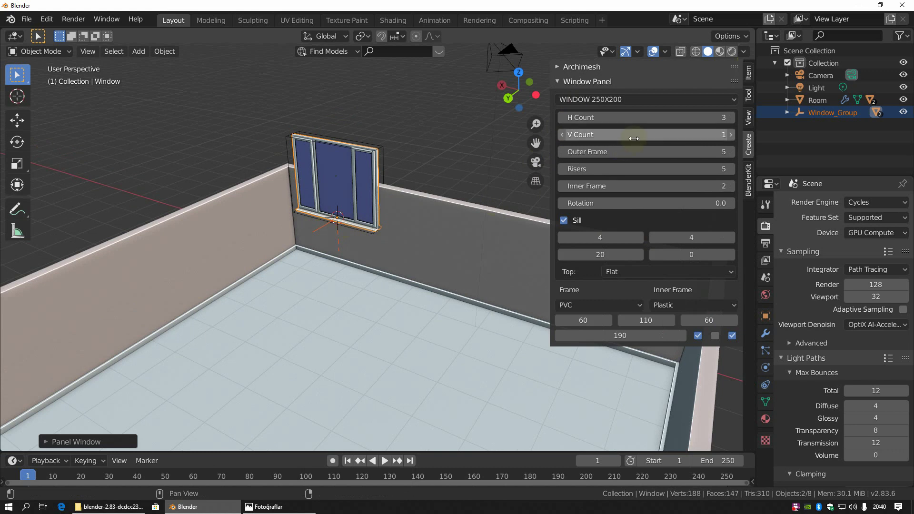
Apply the WINDOW 160X160 preset and change its 150 value to 100.
middle_click_drag(354, 178, 434, 186, "shift")
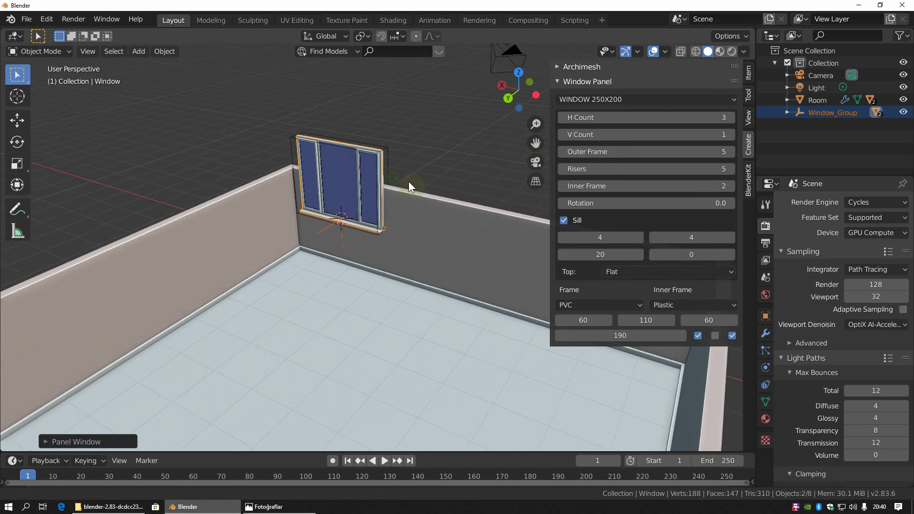
left_click(592, 99)
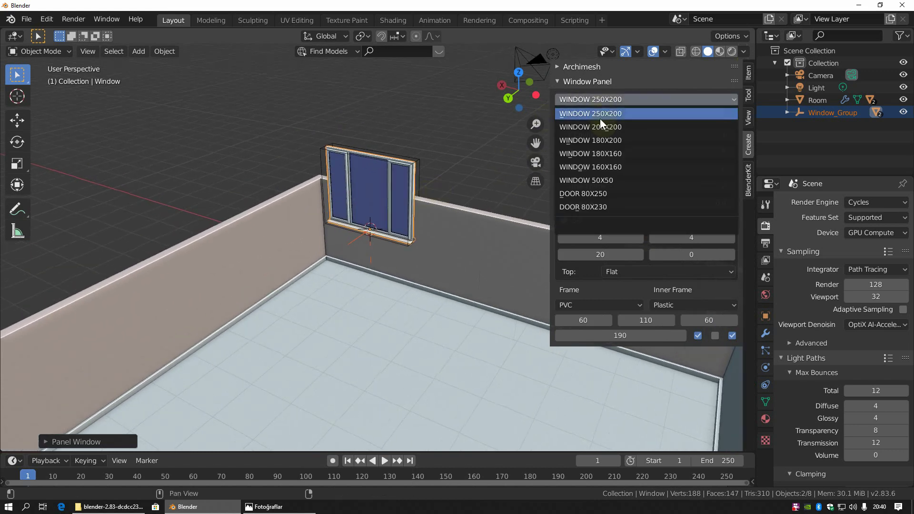
left_click(610, 167)
scroll(404, 187, "up", 1)
scroll(404, 187, "up", 2)
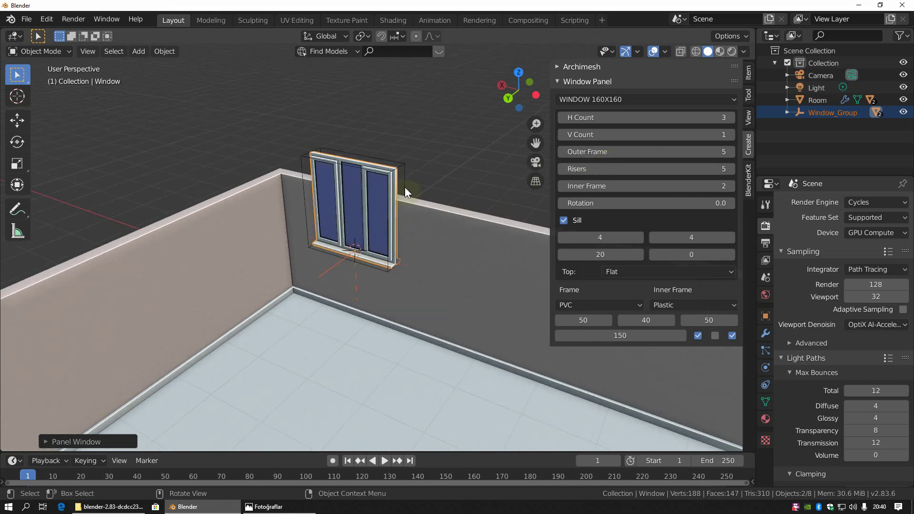
left_click(619, 336)
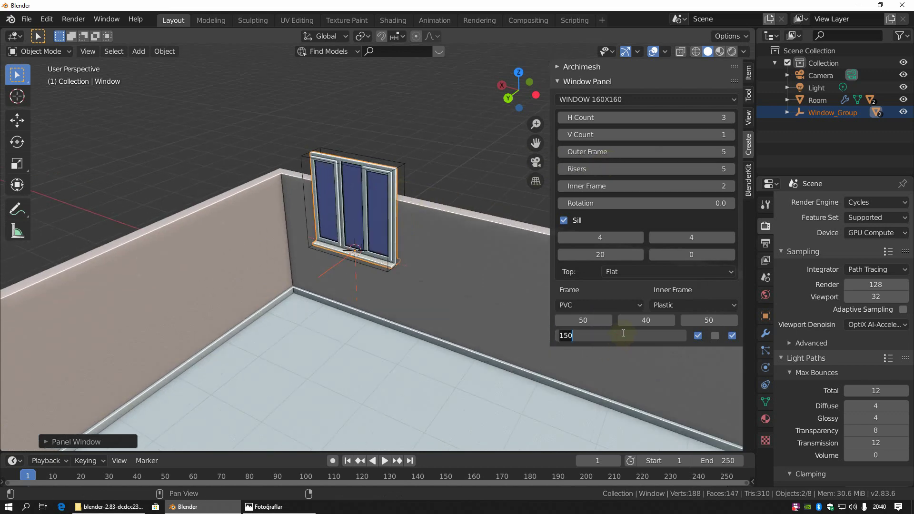
type("100")
key("Return")
mouse_move(429, 309)
middle_mouse_down()
mouse_move(301, 296)
mouse_move(375, 297)
mouse_move(467, 264)
middle_mouse_up()
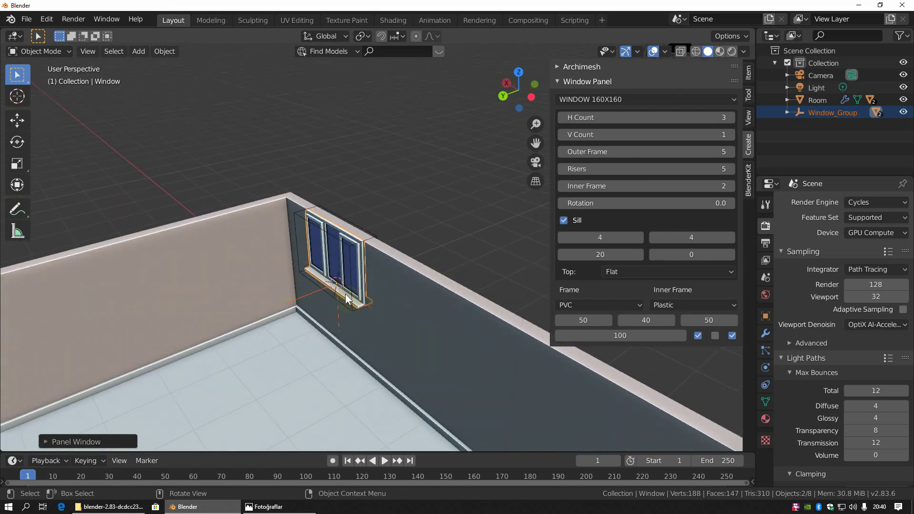
scroll(358, 280, "up", 2)
middle_click_drag(358, 280, 354, 310, "shift")
Select Window_Group and push it back into the wall with the Move tool.
left_click(318, 310)
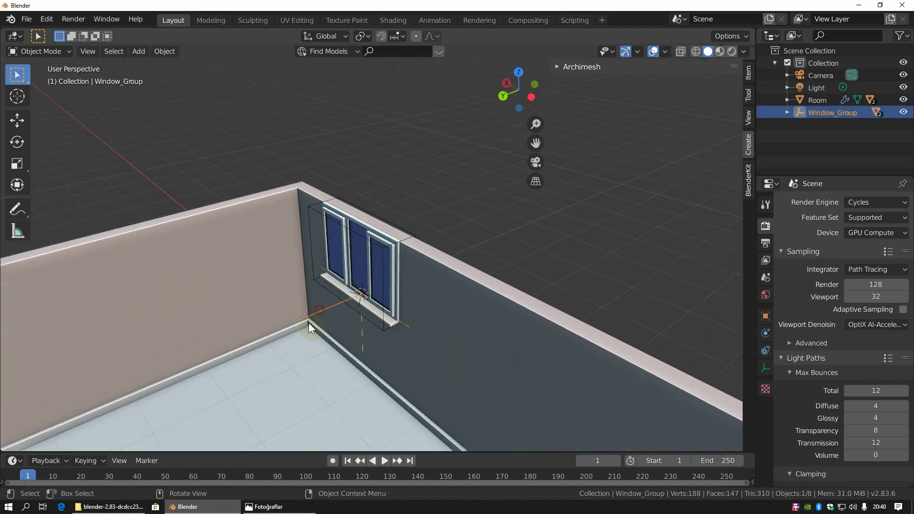
left_click(17, 120)
middle_click_drag(335, 293, 359, 295)
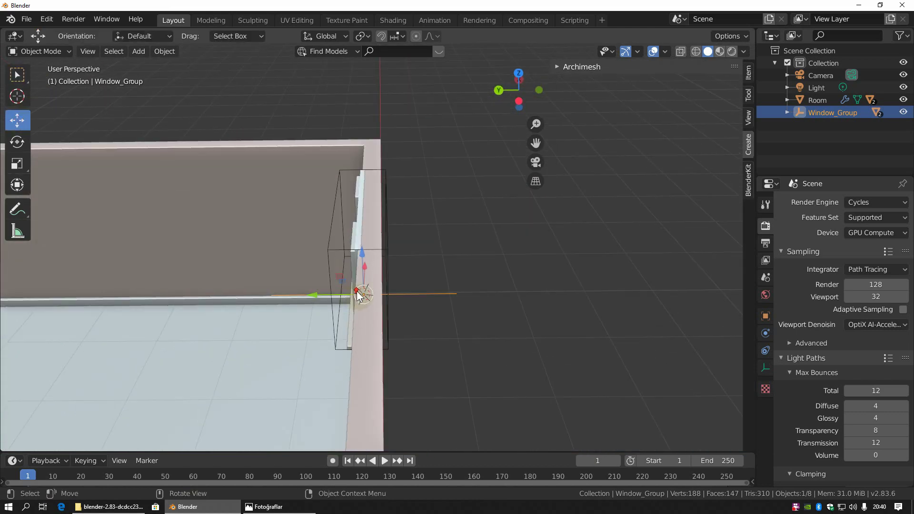
left_click_drag(312, 297, 328, 291)
Lower the window group along Z so only its sill and outline show.
scroll(333, 238, "up", 3)
scroll(333, 233, "up", 2)
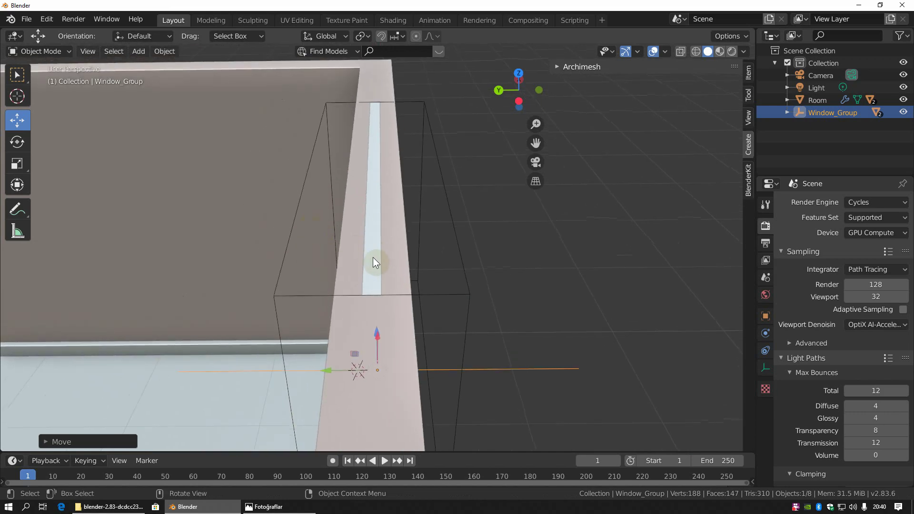
mouse_move(372, 257)
middle_mouse_down()
mouse_move(383, 275)
mouse_move(419, 270)
mouse_move(373, 281)
middle_mouse_up()
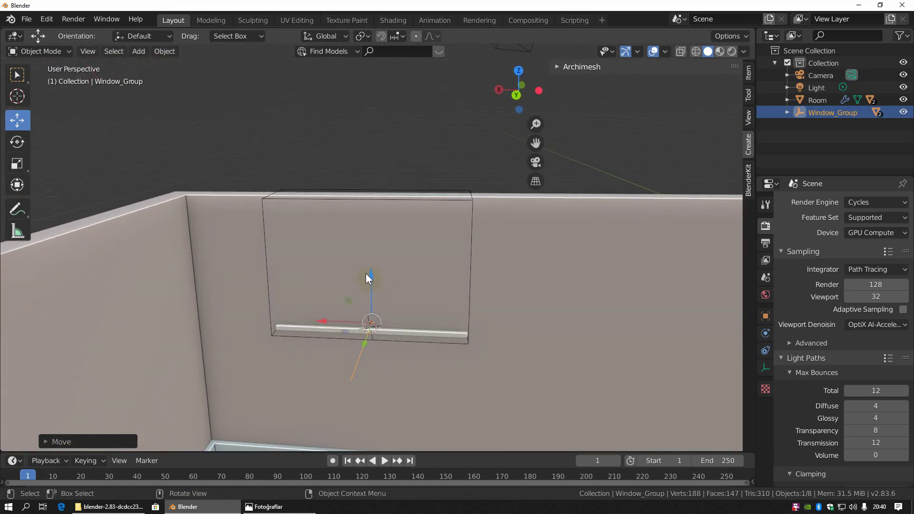
left_click_drag(366, 274, 368, 316)
mouse_move(368, 316)
middle_mouse_down()
mouse_move(389, 299)
mouse_move(367, 304)
mouse_move(390, 271)
mouse_move(399, 277)
middle_mouse_up()
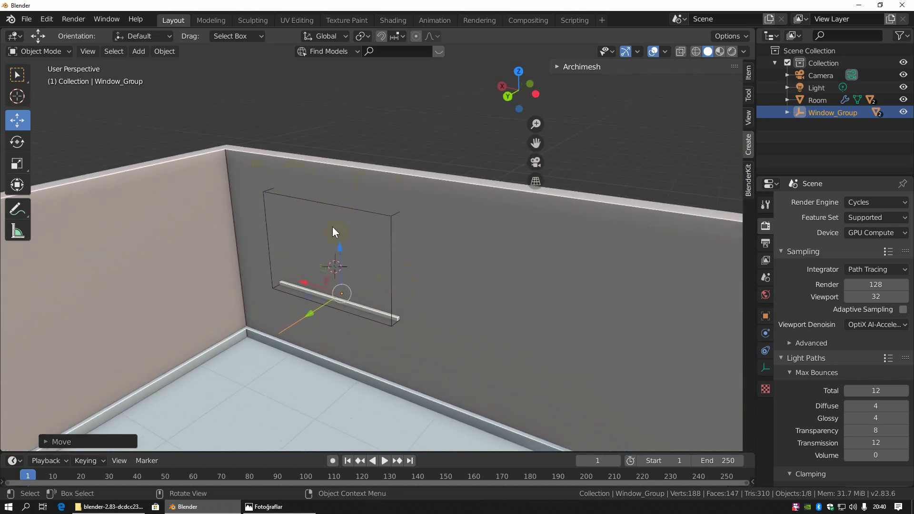
middle_click_drag(384, 324, 375, 319)
middle_click_drag(356, 227, 370, 225)
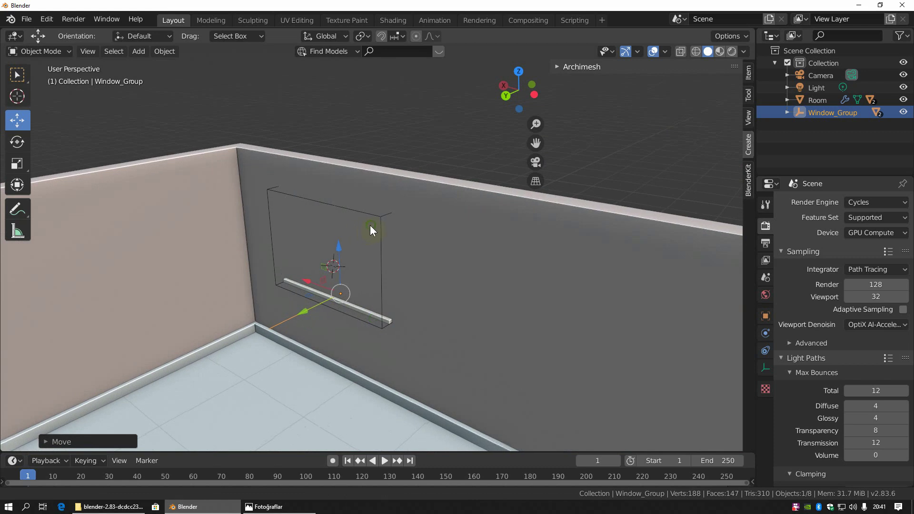
Select the room walls and expand the Archimesh Room Tools.
key("n")
left_click(517, 240)
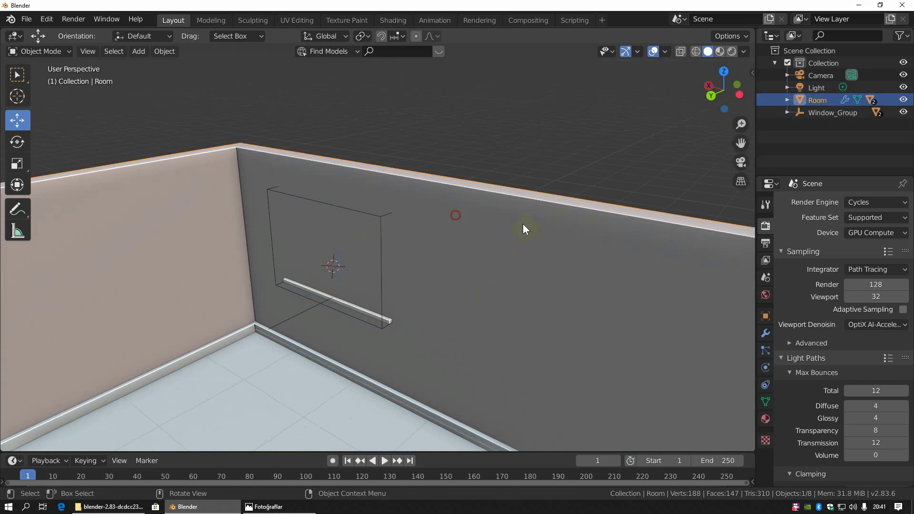
key("n")
left_click(555, 329)
scroll(621, 318, "down", 4)
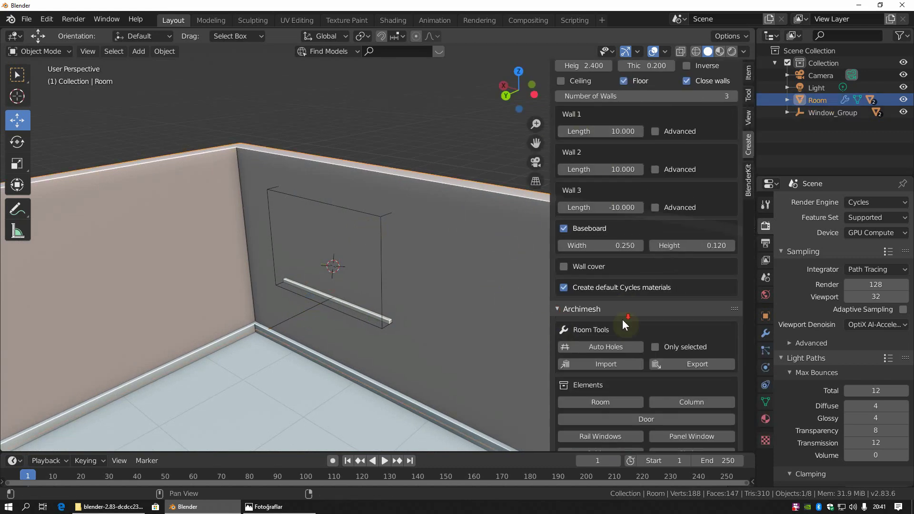
scroll(600, 238, "down", 6)
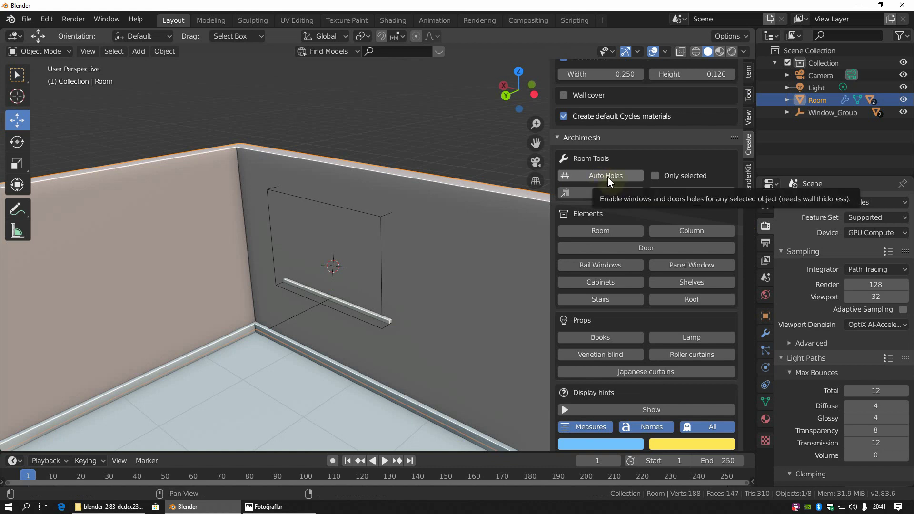
Add Auto Holes to Quick Favorites and run it from the Q menu.
right_click(597, 176)
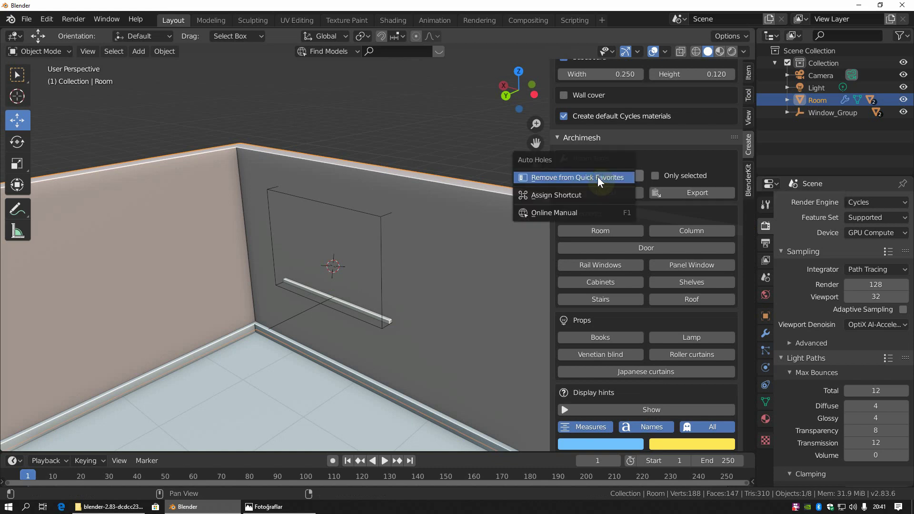
left_click(573, 177)
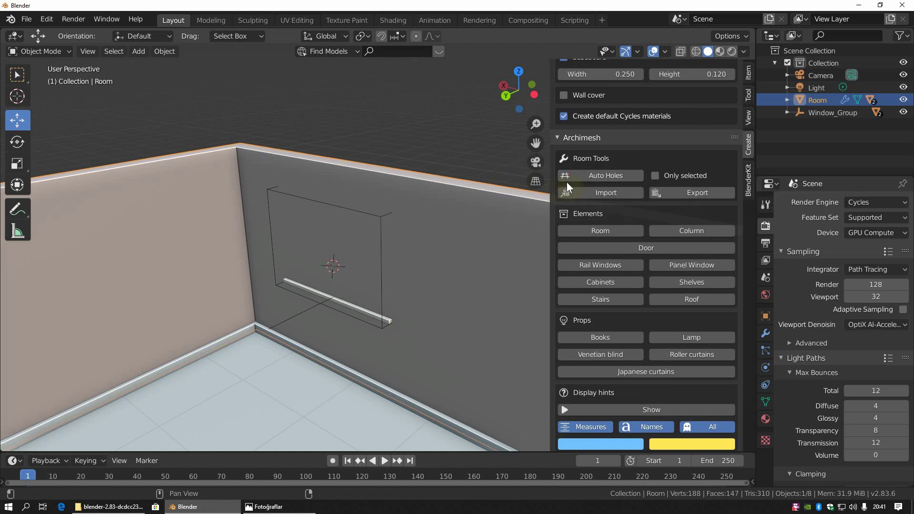
right_click(612, 176)
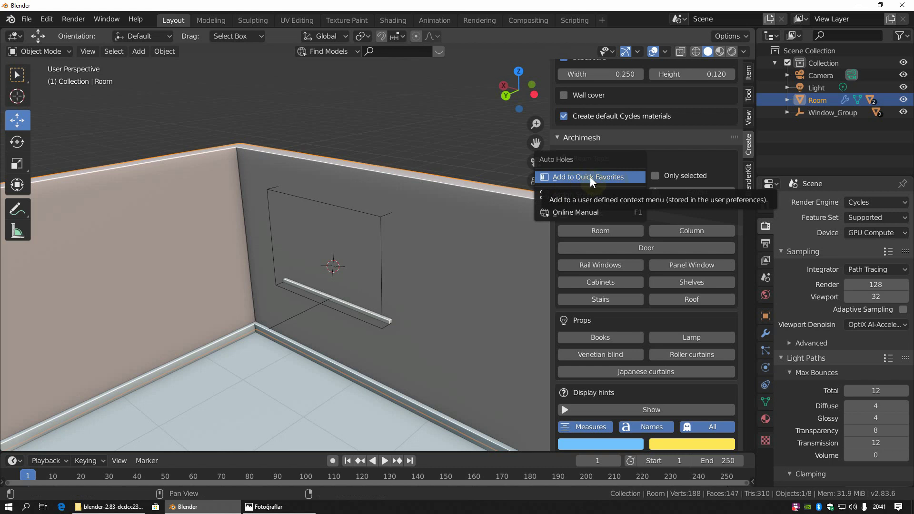
left_click(589, 176)
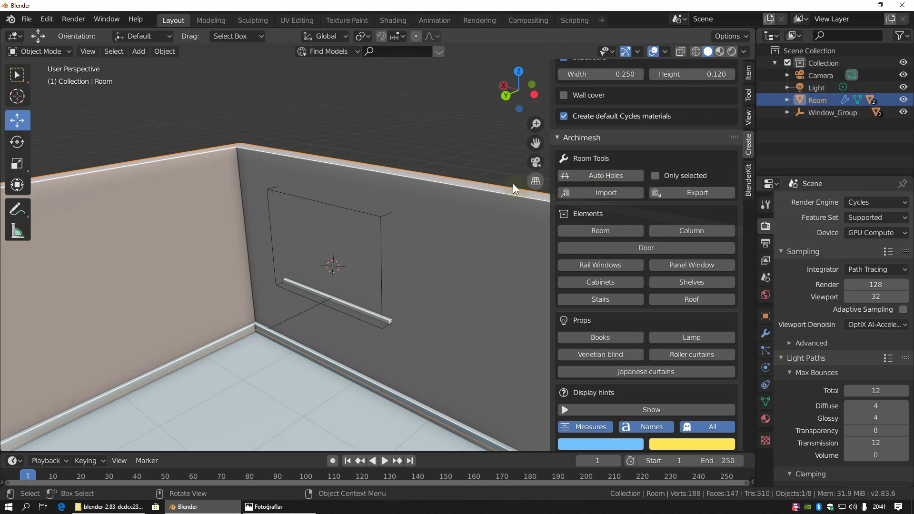
key("q")
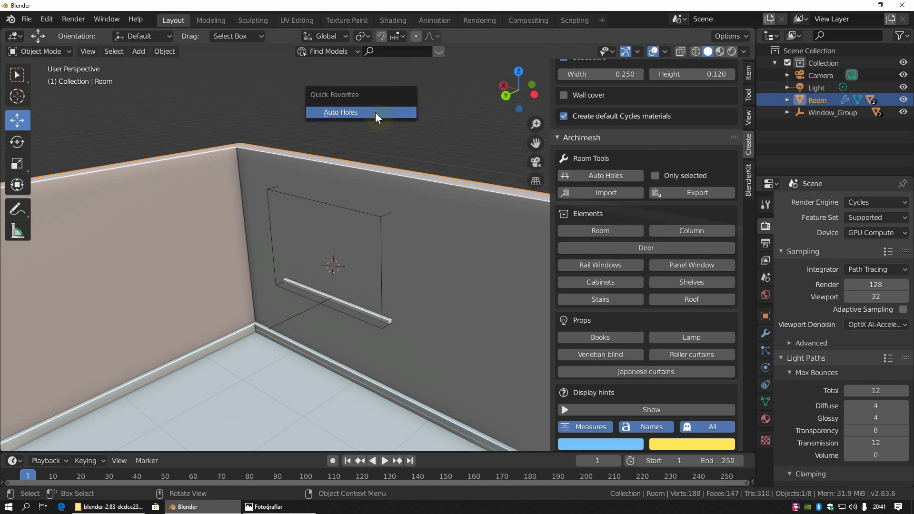
left_click(366, 111)
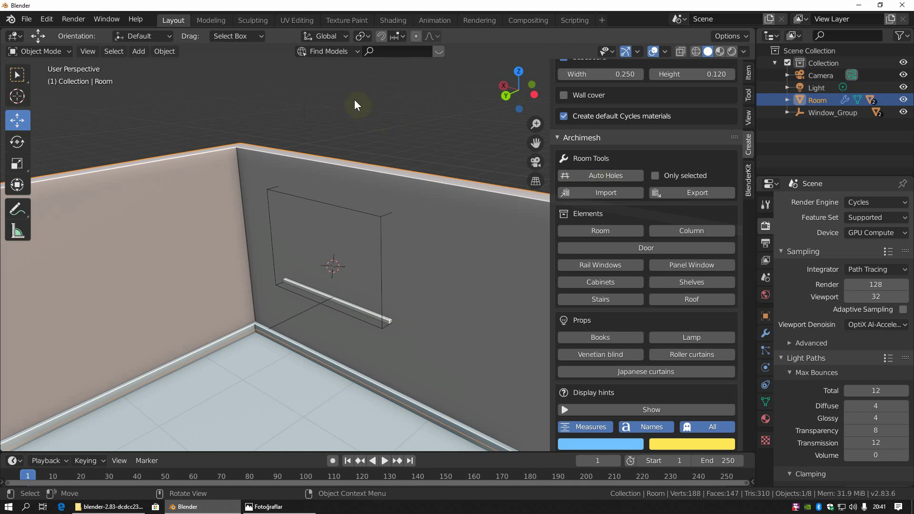
Run Auto Holes again to cut the window opening into the back wall.
key("q")
key("n")
mouse_move(369, 193)
middle_mouse_down()
mouse_move(419, 199)
mouse_move(384, 201)
middle_mouse_up()
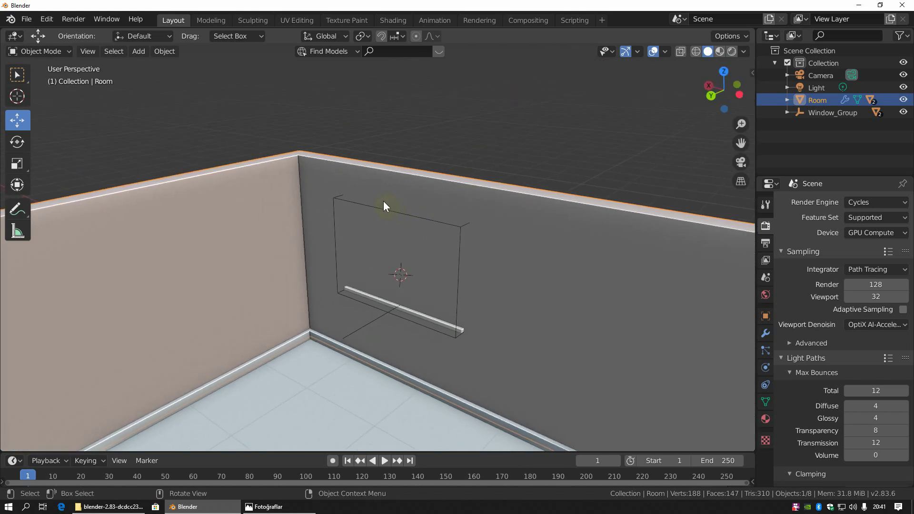
key("q")
left_click(437, 150)
mouse_move(466, 221)
middle_mouse_down()
mouse_move(496, 229)
mouse_move(462, 199)
mouse_move(420, 220)
mouse_move(447, 232)
mouse_move(387, 223)
mouse_move(577, 256)
mouse_move(476, 221)
mouse_move(266, 217)
mouse_move(348, 255)
mouse_move(361, 253)
mouse_move(304, 227)
mouse_move(390, 246)
middle_mouse_up()
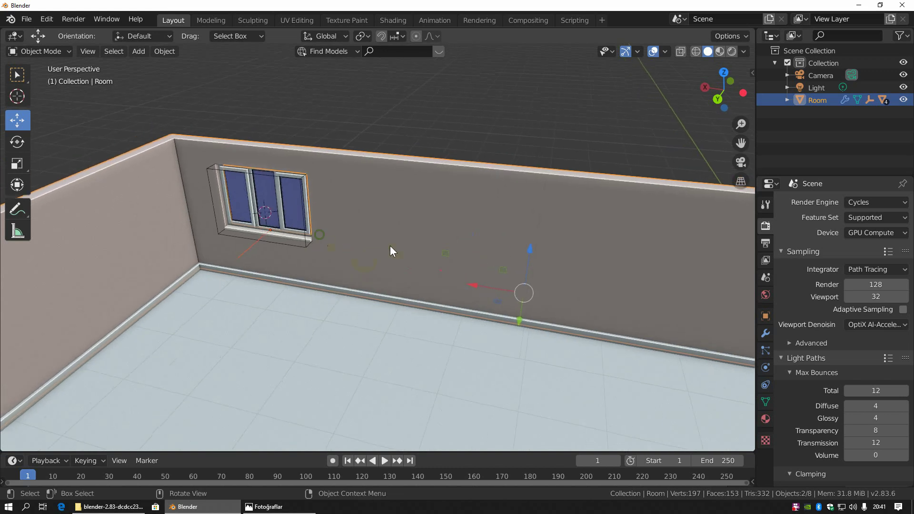
key("shift+a")
middle_click_drag(259, 236, 325, 221)
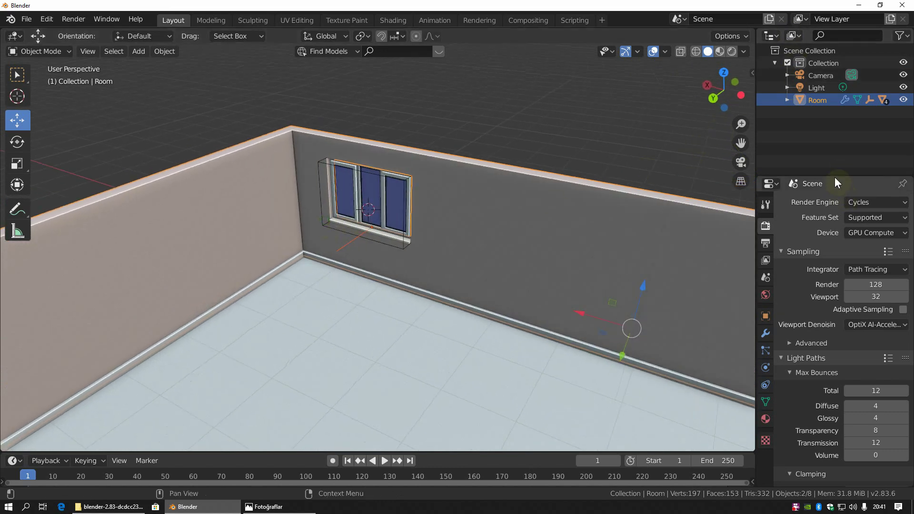
left_click_drag(835, 177, 831, 243)
Use Select Hierarchy on Window_Group and expand it to show CTRL_Hole and Window.
left_click(787, 101)
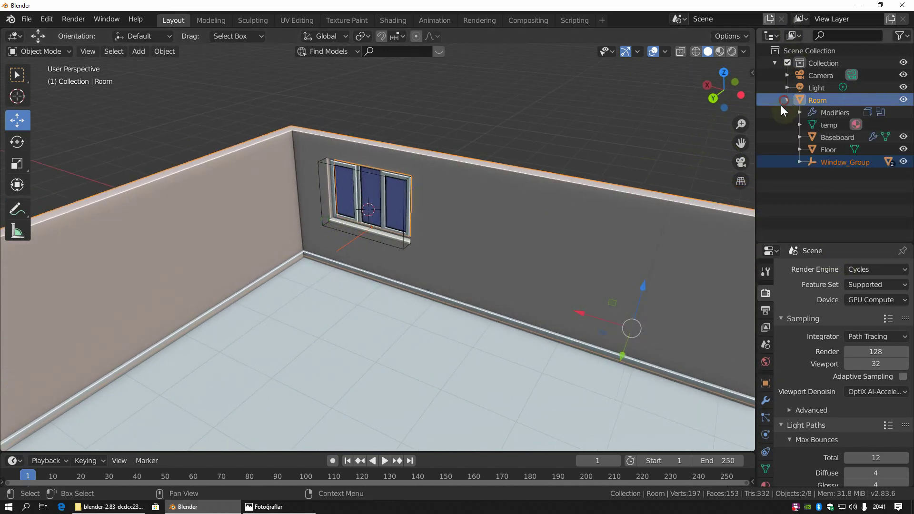
left_click(844, 162)
left_click(799, 162)
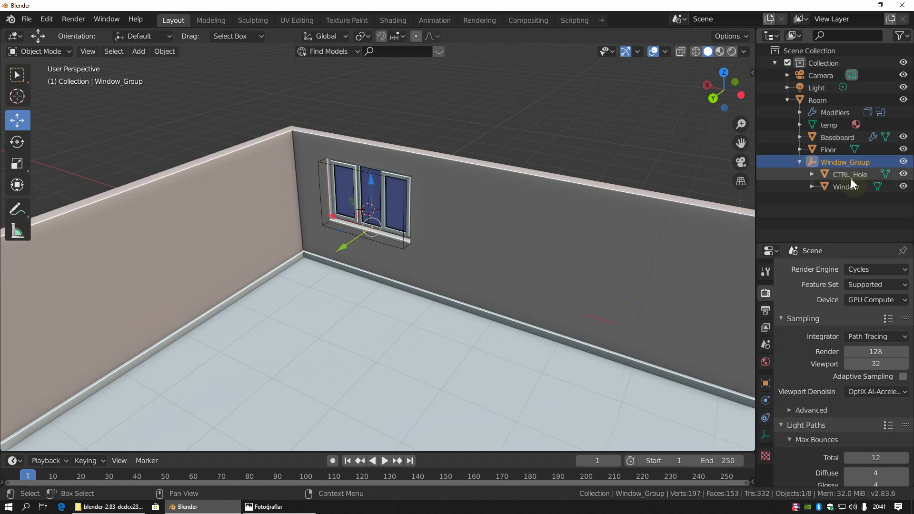
left_click(799, 162)
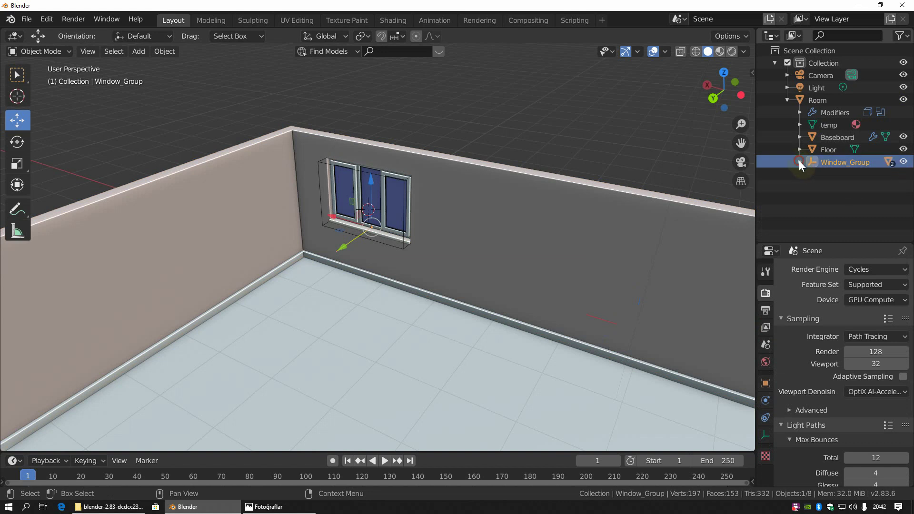
right_click(834, 161)
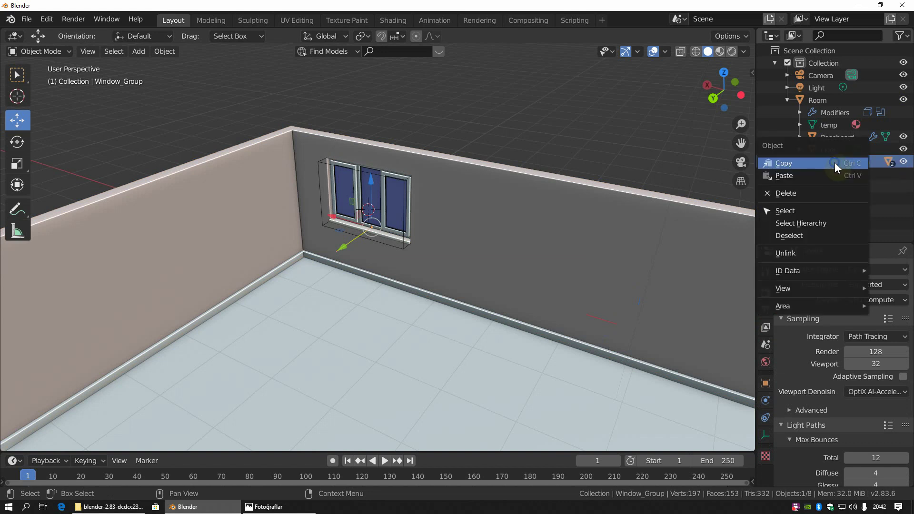
left_click(821, 221)
left_click(799, 162)
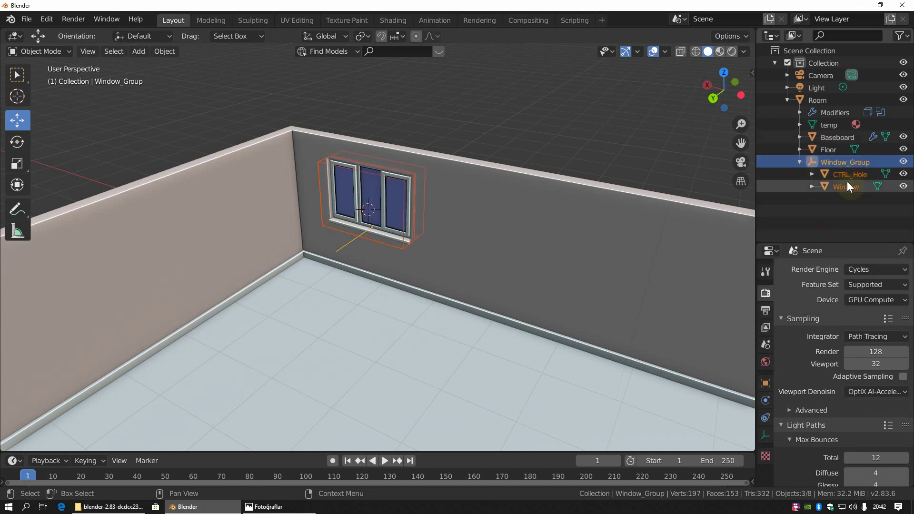
left_click(812, 186)
left_click(812, 186)
middle_click_drag(451, 211, 424, 219)
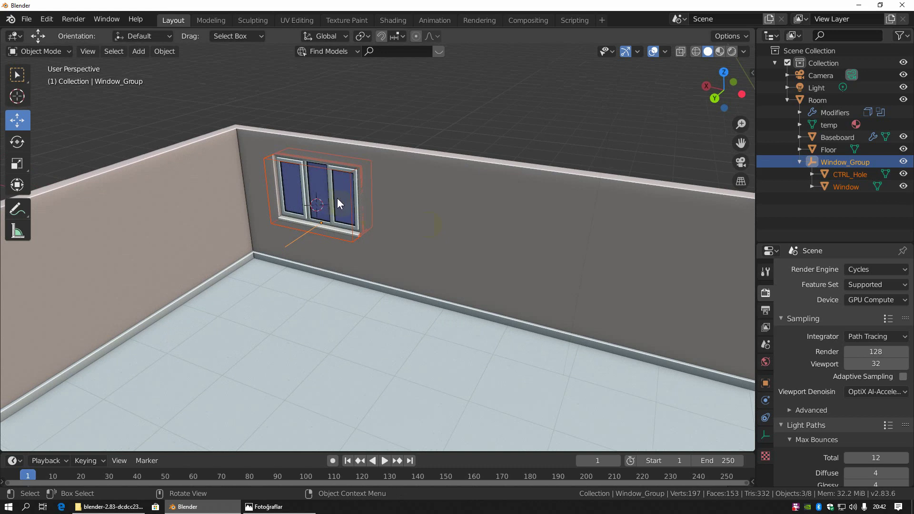
Duplicate the window and place Window_Group.001 to its right along X.
right_click(343, 199)
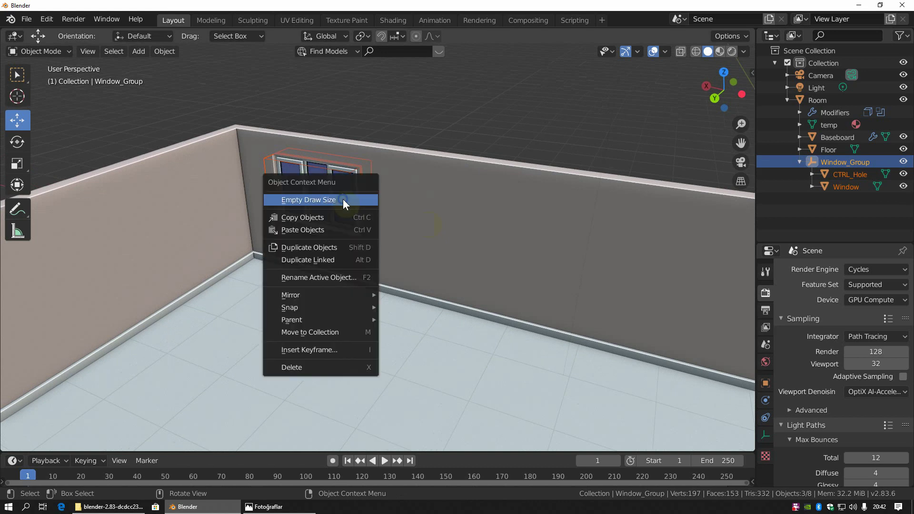
left_click(327, 247)
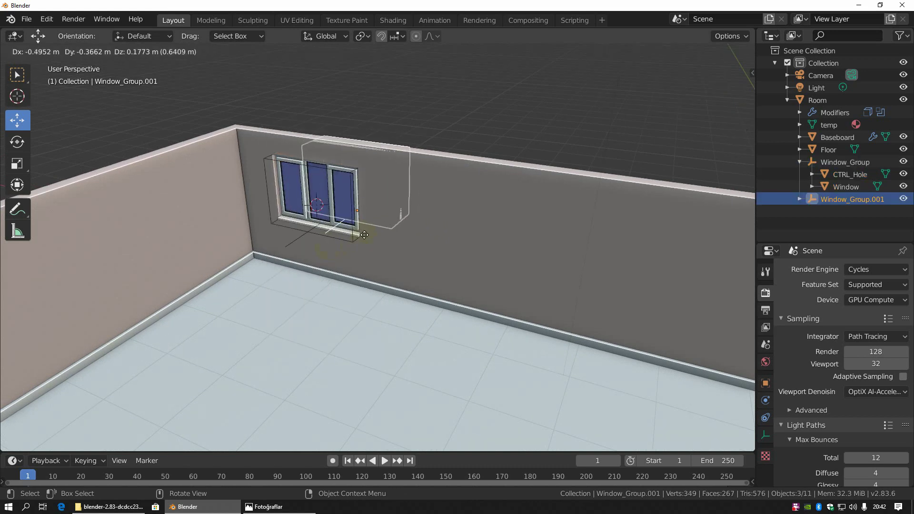
key("x")
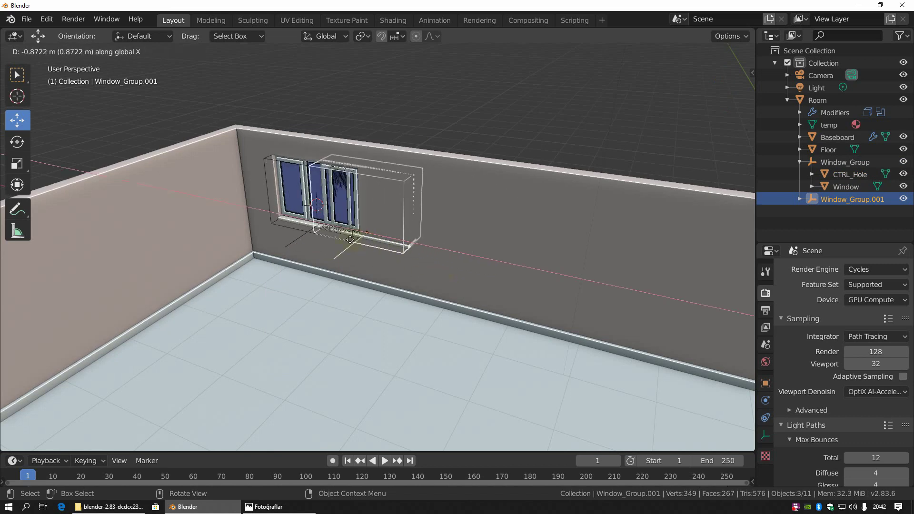
left_click(445, 263)
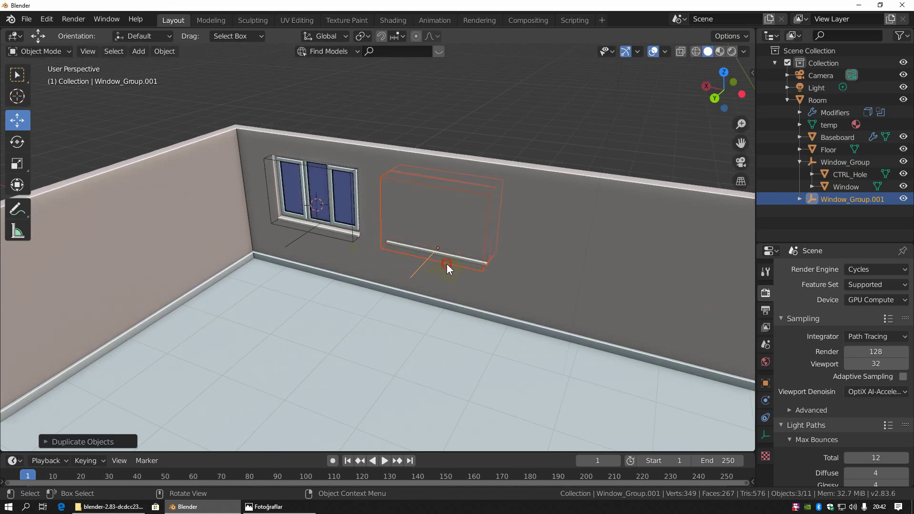
scroll(485, 272, "down", 1)
middle_click_drag(484, 273, 345, 221)
Duplicate the copy to place Window_Group.002 further along the wall.
right_click(344, 216)
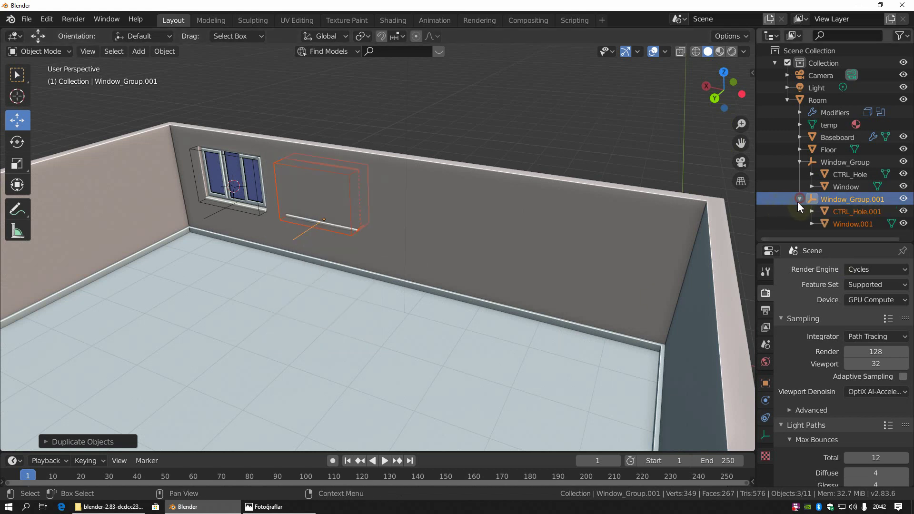
right_click(302, 199)
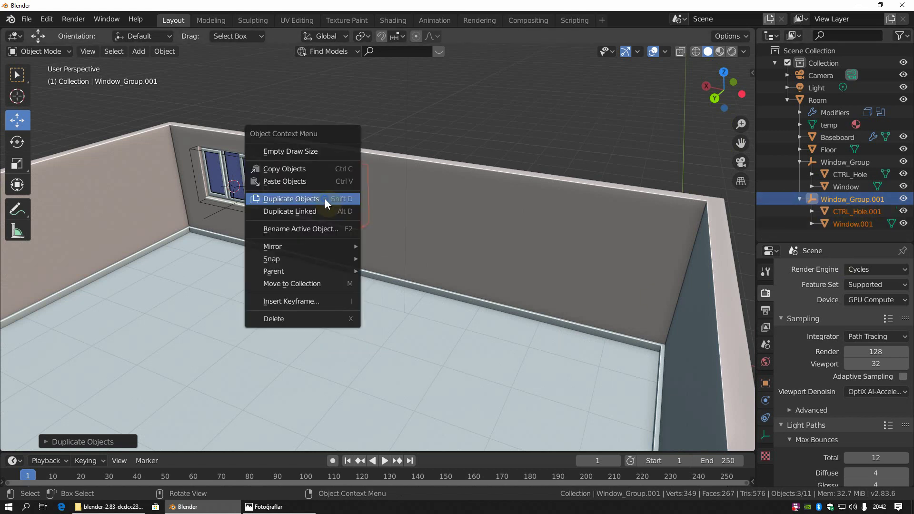
left_click(324, 199)
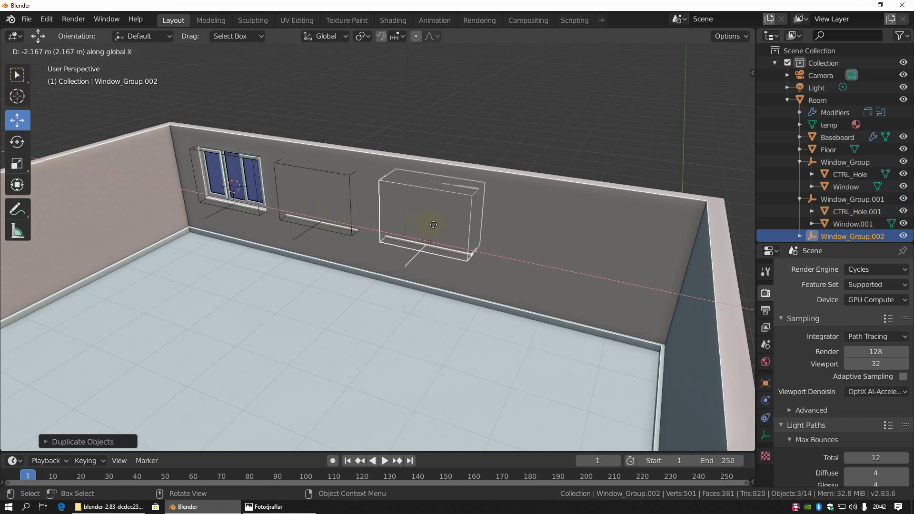
left_click(433, 224)
Add Window_Group.003 further right and view the window wall from outside.
right_click(435, 225)
left_click(435, 224)
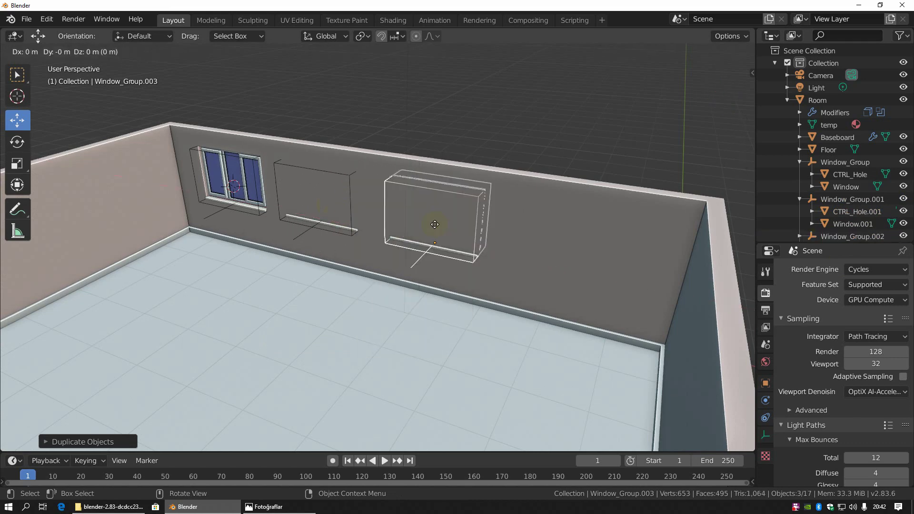
left_click(571, 243)
mouse_move(601, 286)
middle_mouse_down()
mouse_move(519, 267)
mouse_move(498, 274)
middle_mouse_up()
middle_click_drag(386, 222, 438, 213)
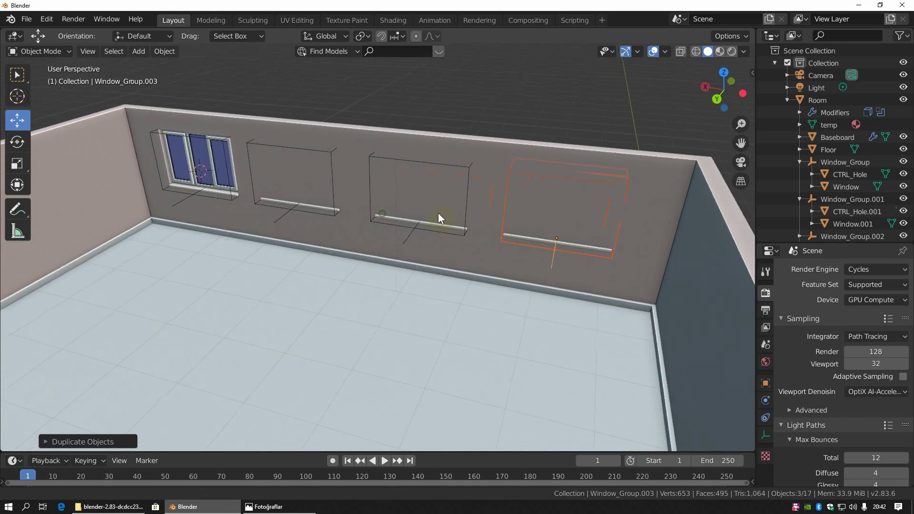
mouse_move(524, 269)
middle_mouse_down()
mouse_move(361, 249)
mouse_move(467, 257)
mouse_move(170, 259)
middle_mouse_up()
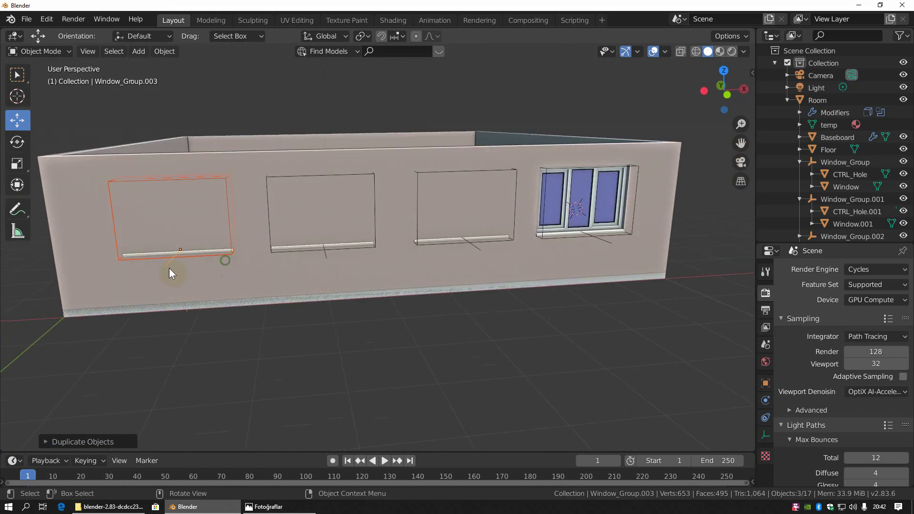
Select the Room and centre it in a straight-on front view.
left_click(167, 265)
key("KP_1")
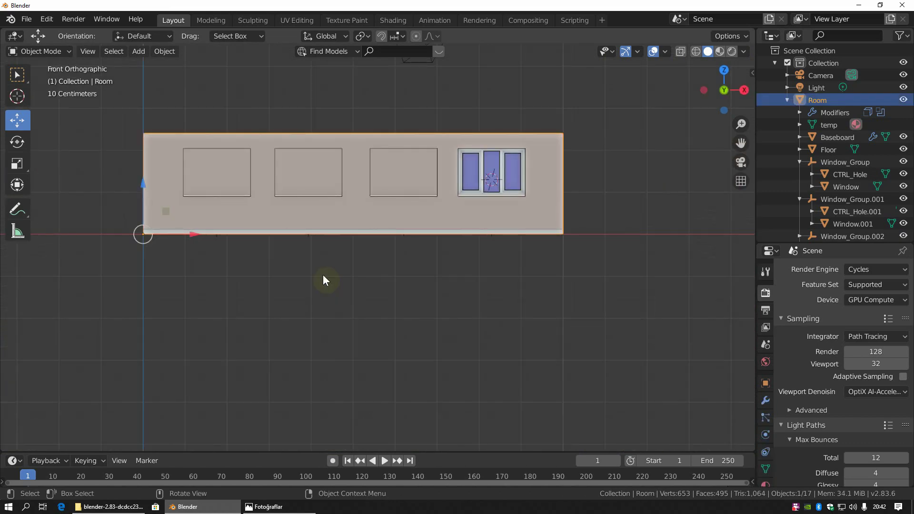
key("KP_Decimal")
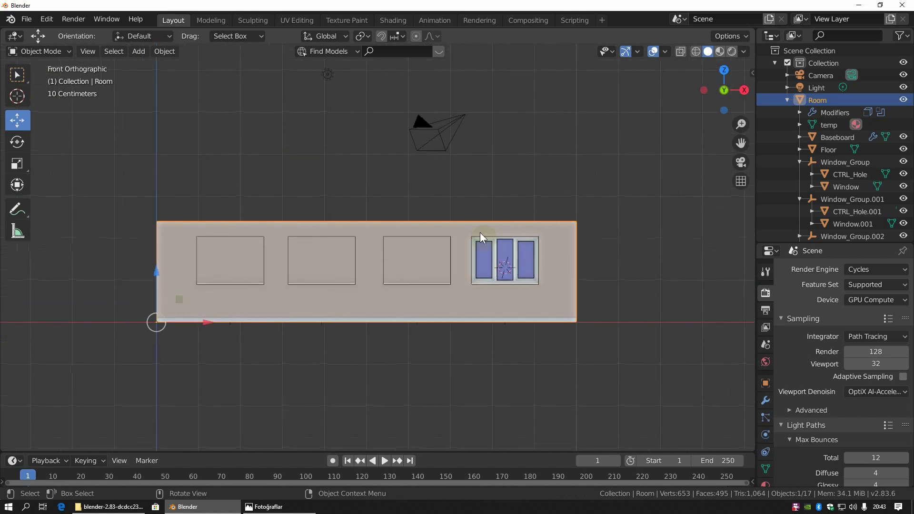
left_click(798, 161)
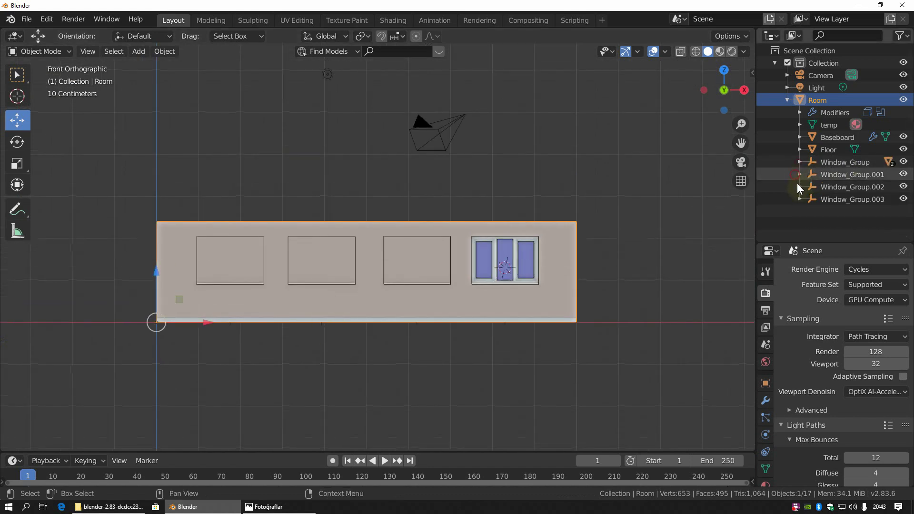
Shift Window_Group.003, .002 and .001 slightly left along X, then reselect the Room.
left_click(849, 199)
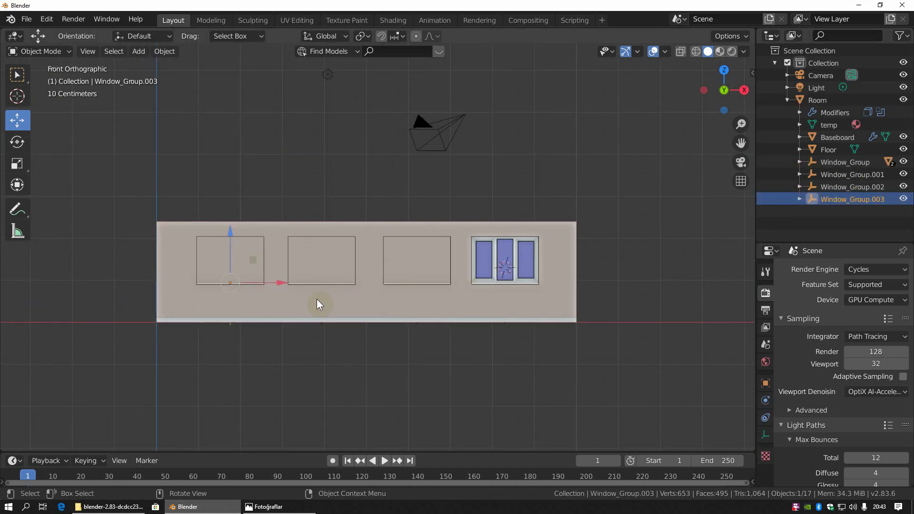
left_click_drag(275, 282, 266, 282)
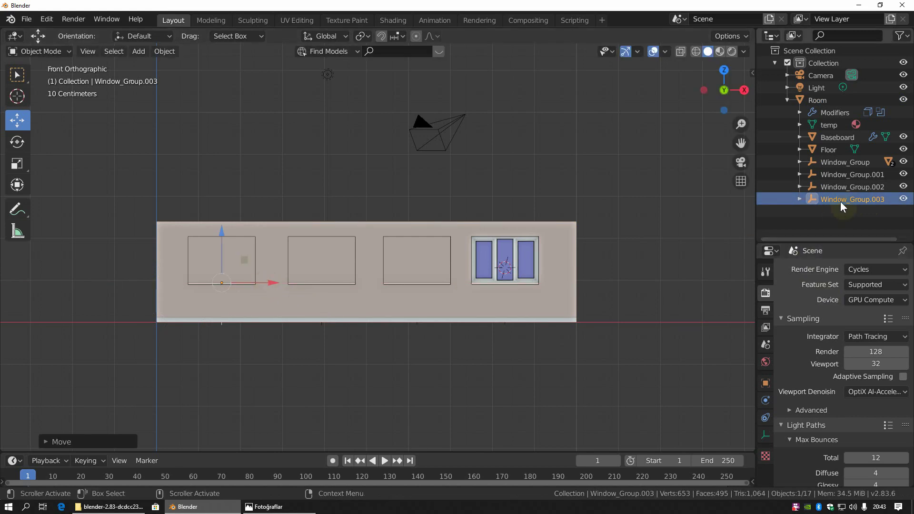
left_click(844, 189)
left_click_drag(370, 283, 362, 285)
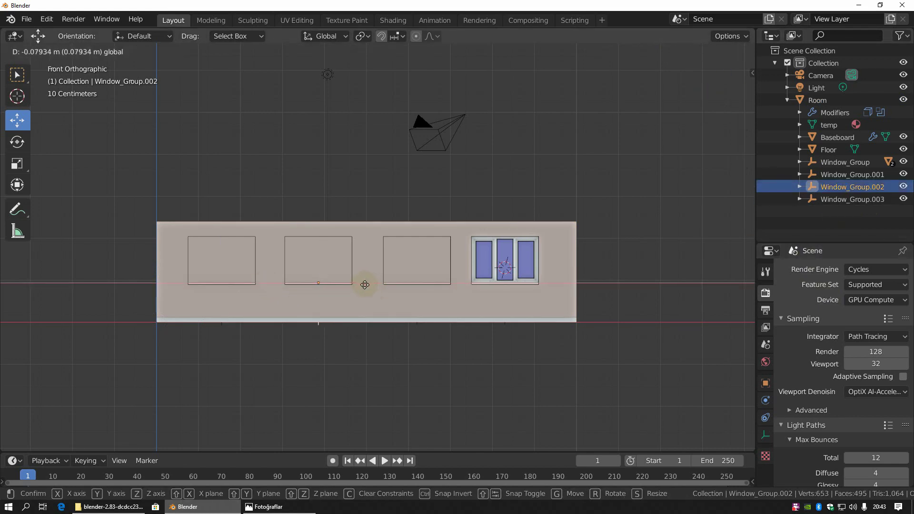
left_click(855, 175)
left_click_drag(465, 282, 459, 284)
mouse_move(256, 156)
middle_mouse_down()
mouse_move(374, 206)
mouse_move(253, 222)
middle_mouse_up()
left_click(253, 221)
Cut the four window openings with Auto Holes and switch to top view.
key("q")
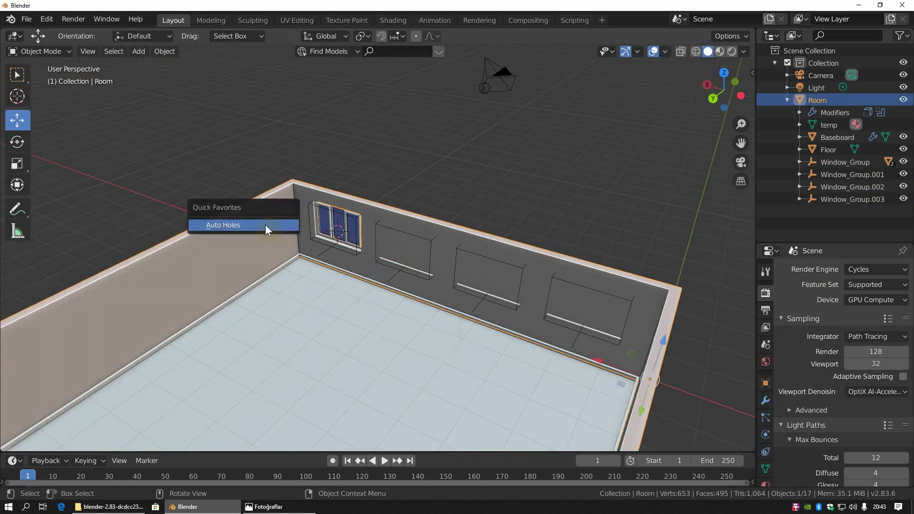
left_click(265, 229)
mouse_move(401, 280)
middle_mouse_down()
mouse_move(409, 237)
mouse_move(453, 274)
mouse_move(411, 261)
mouse_move(636, 194)
mouse_move(408, 236)
middle_mouse_up()
key("KP_7")
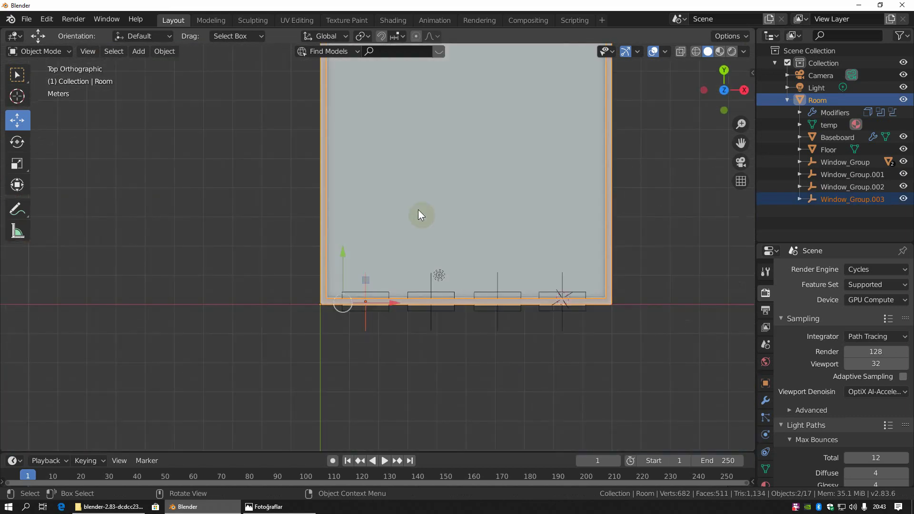
middle_click_drag(478, 191, 427, 252, "shift")
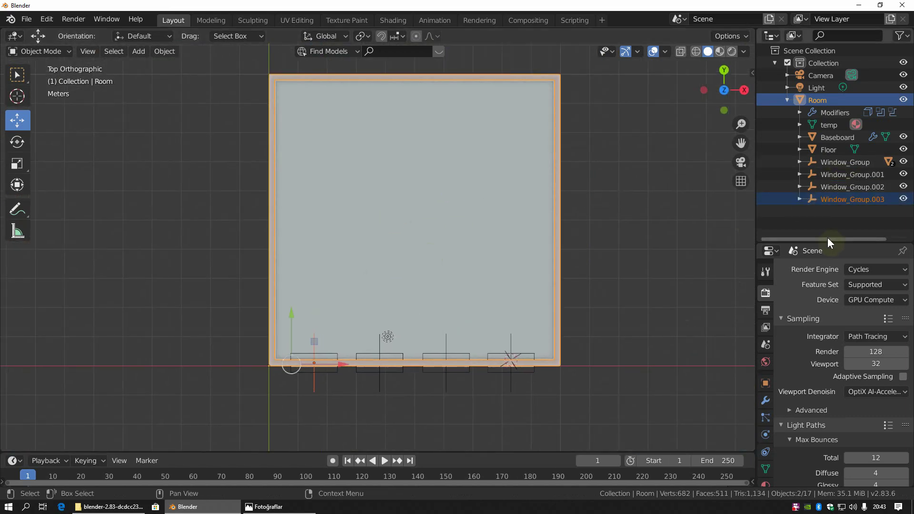
Expand all four Window_Groups in the Outliner and select them with their children.
left_click_drag(828, 243, 828, 327)
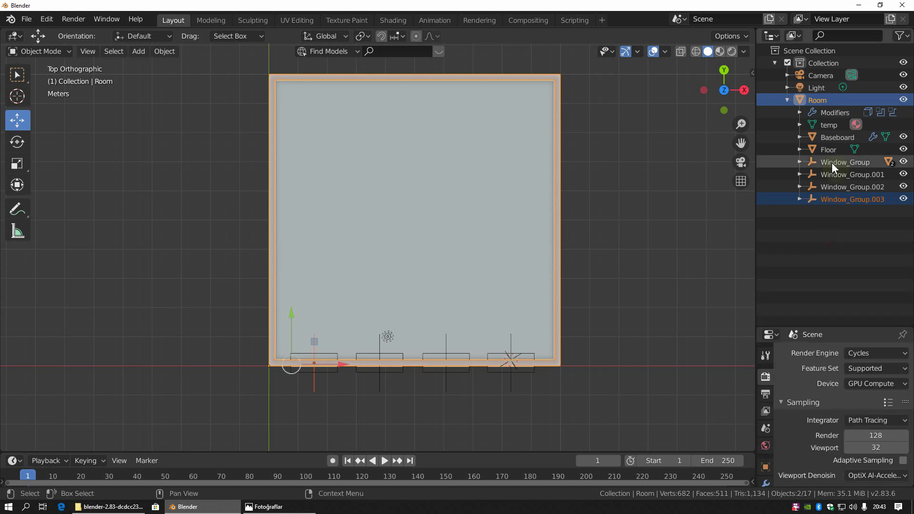
left_click(832, 163)
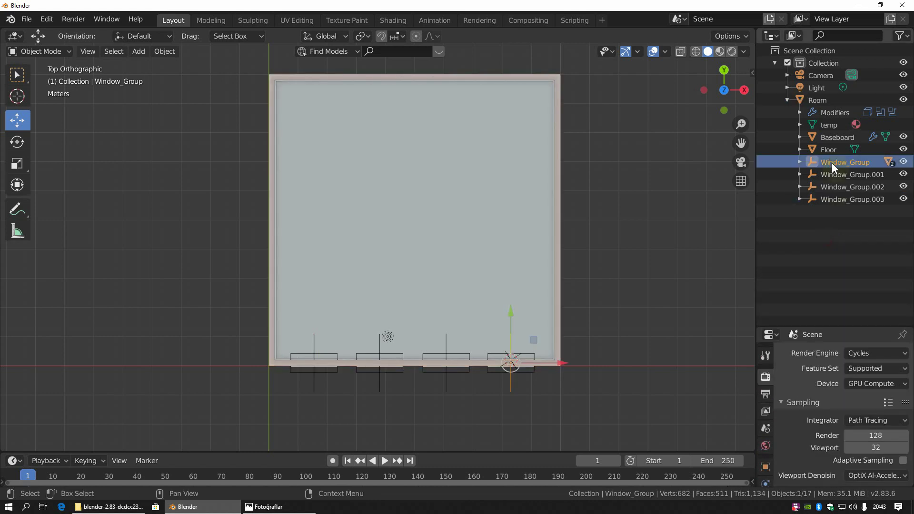
right_click(831, 163)
left_click(832, 162)
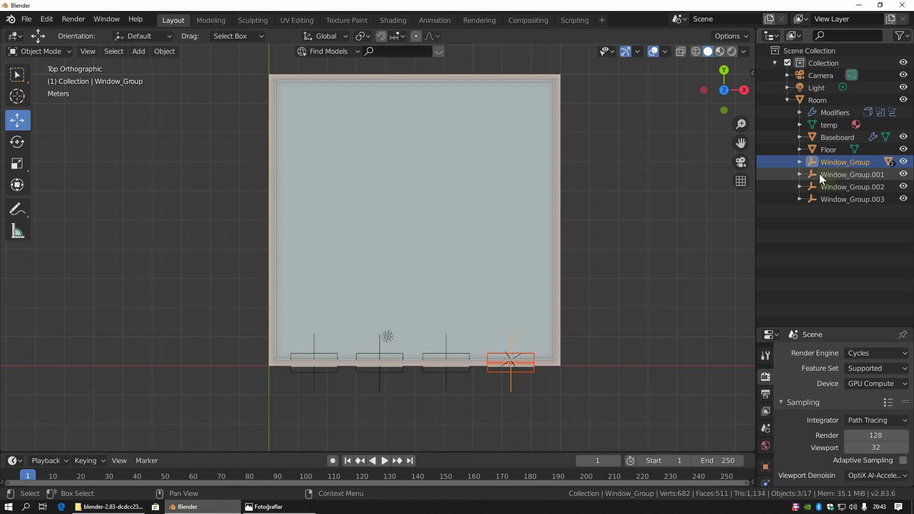
left_click(799, 162)
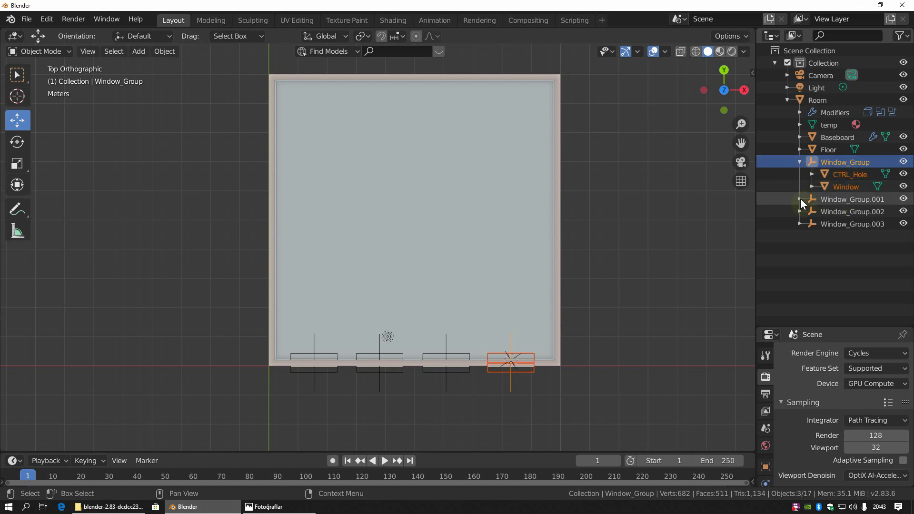
left_click(800, 199)
left_click(800, 236)
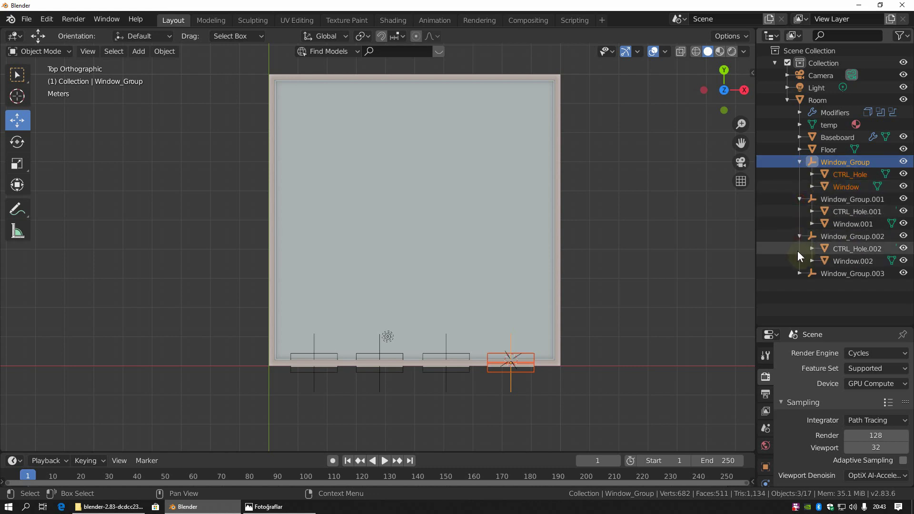
left_click(799, 272)
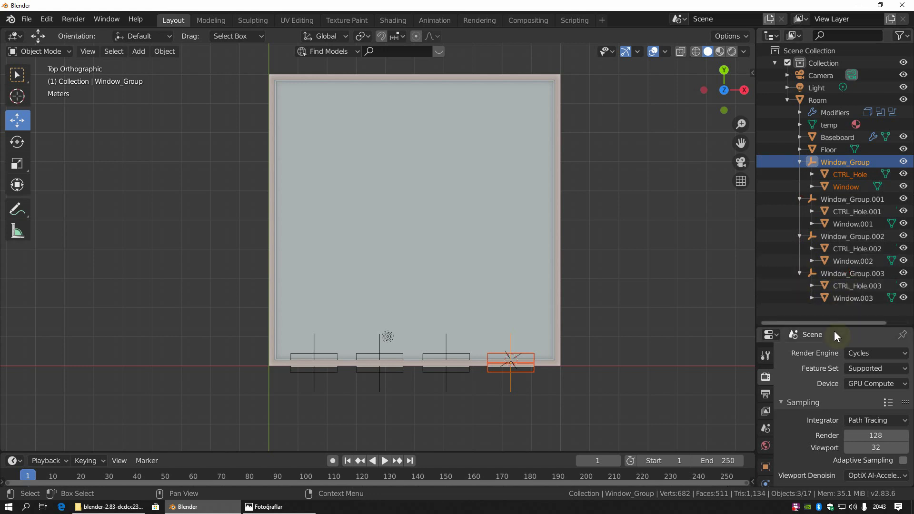
left_click_drag(779, 316, 884, 157)
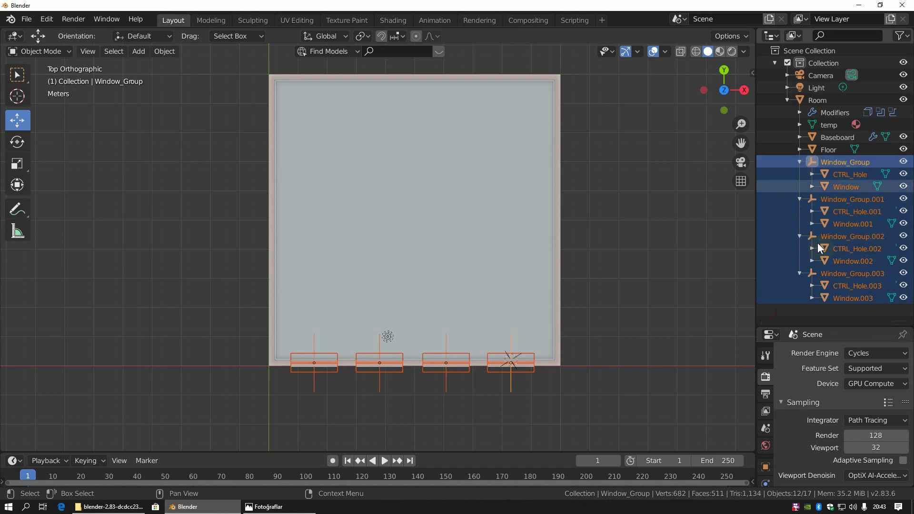
Duplicate the four windows, rotate them 90° and shift them -0.3 in Y onto the left wall.
middle_click_drag(405, 333, 433, 326, "shift")
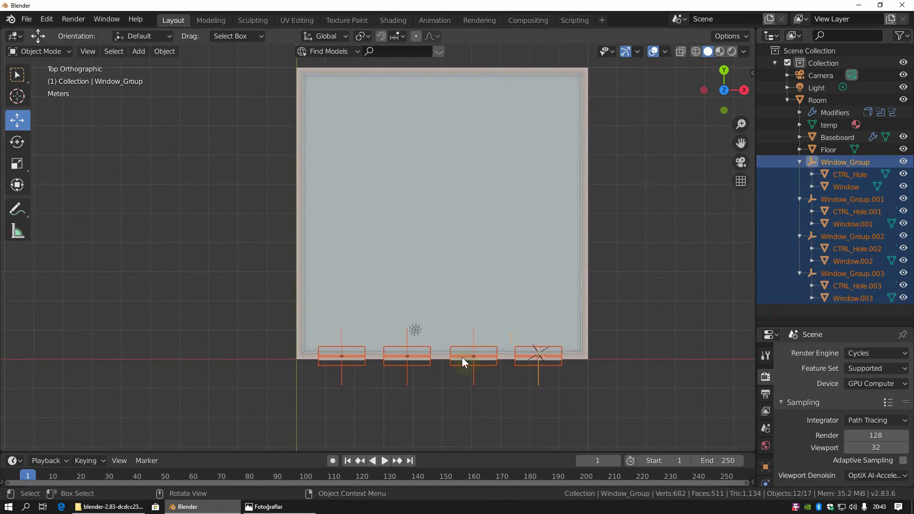
key("shift+d")
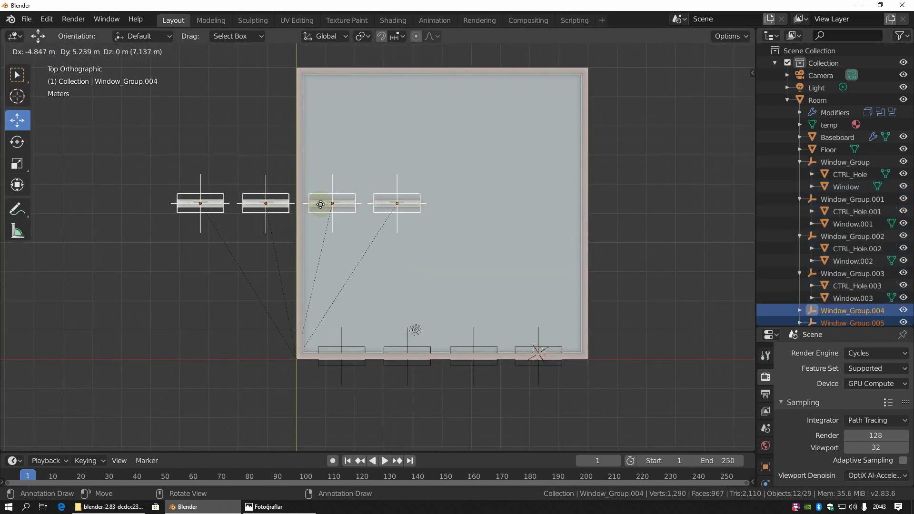
left_click(320, 204)
key("r")
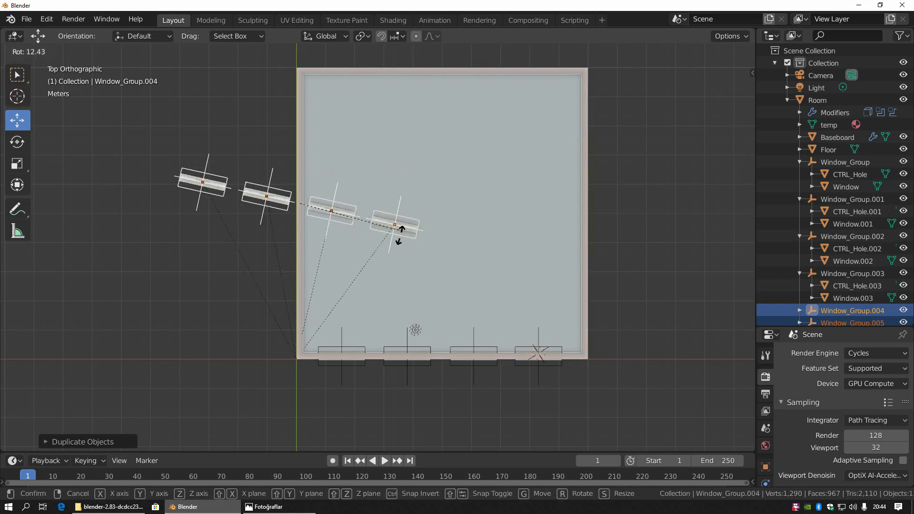
type("90")
key("Return")
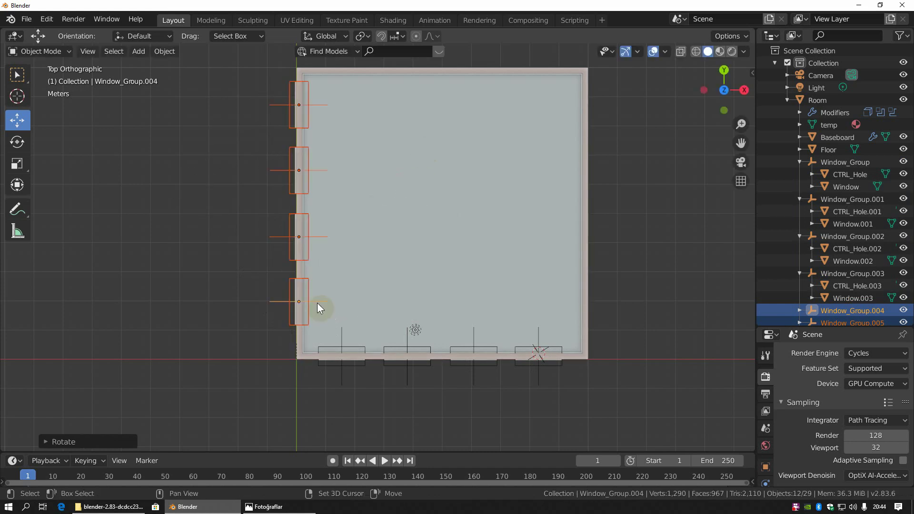
middle_click_drag(481, 198, 430, 254, "shift")
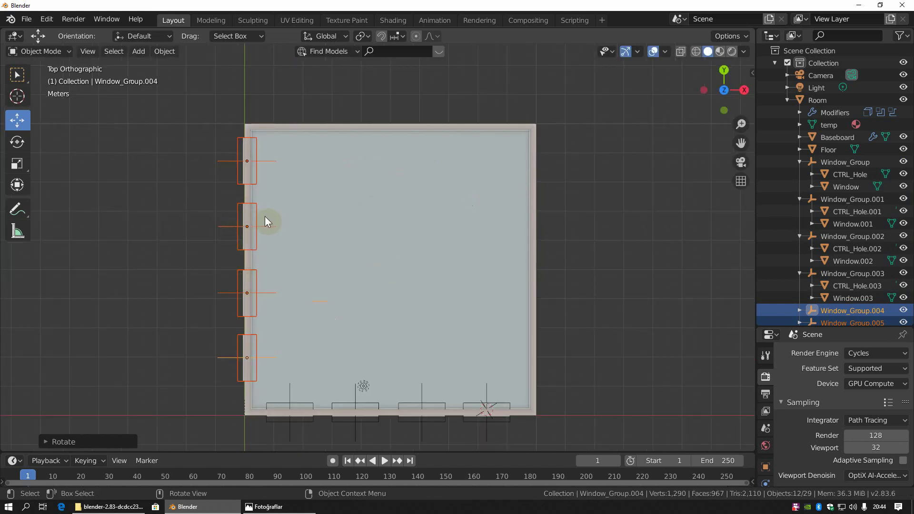
type("gy-0.3")
key("Return")
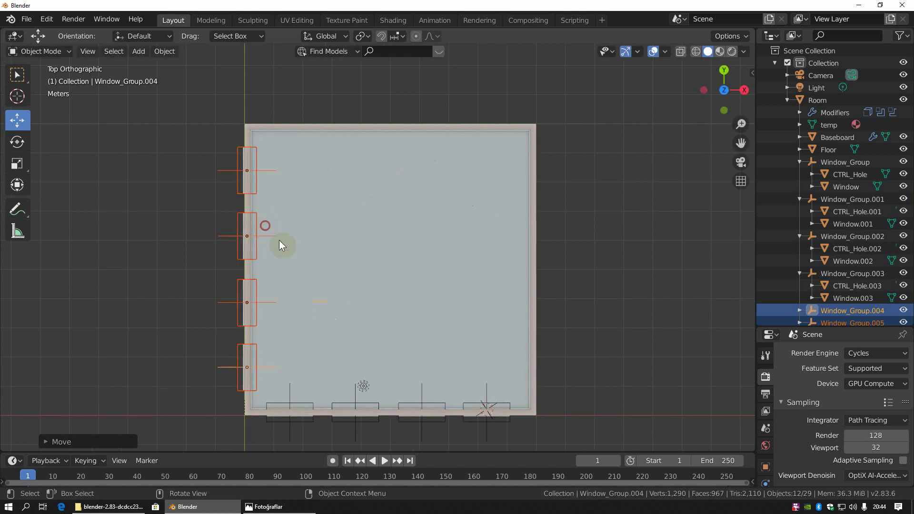
Duplicate, rotate and position another set of windows along the back wall.
key("shift+d")
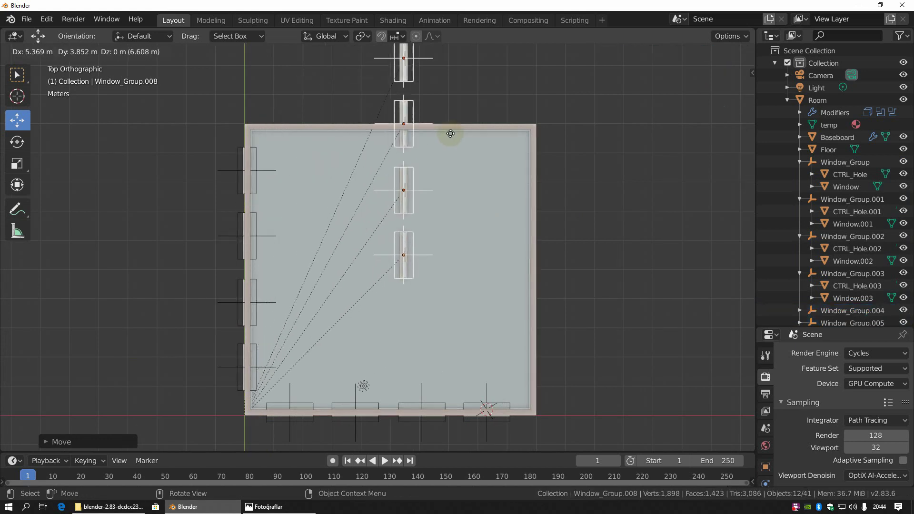
left_click(439, 103)
key("r")
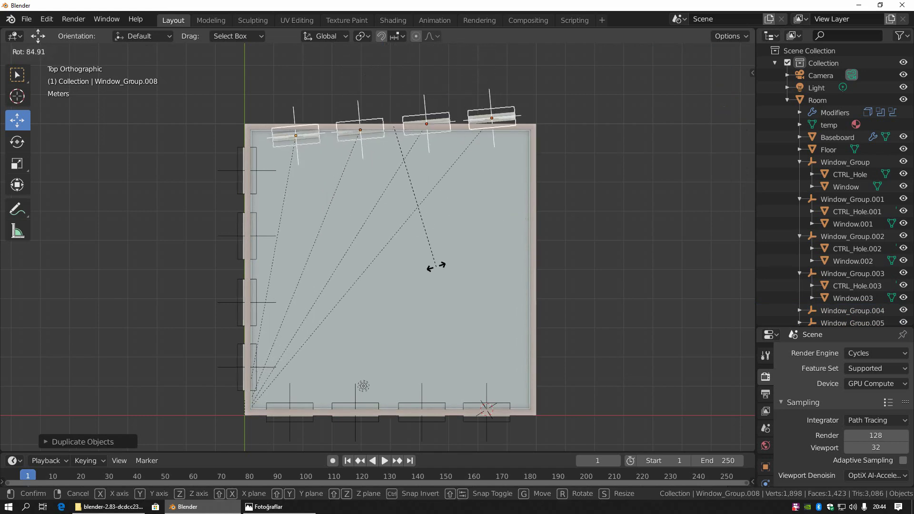
type("9")
left_click(437, 271)
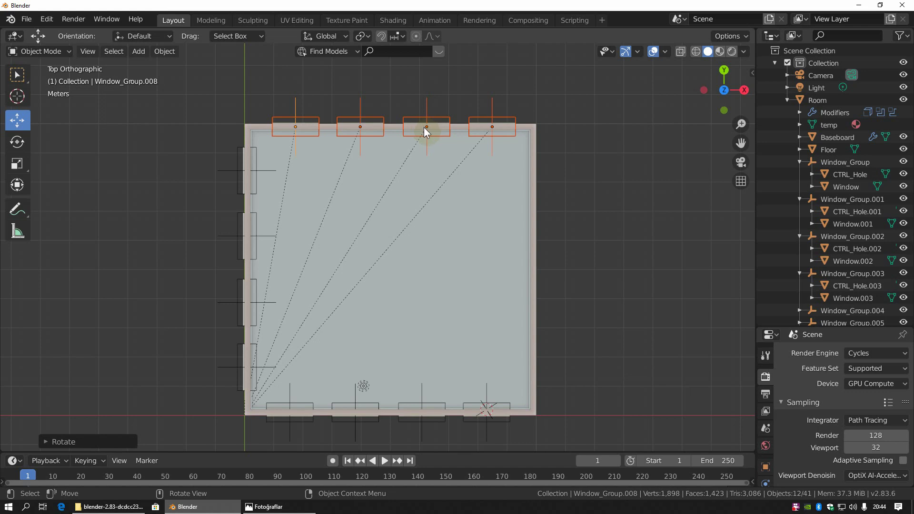
key("g")
left_click(434, 152)
Duplicate and rotate a third set of windows to run along the right wall.
key("shift+d")
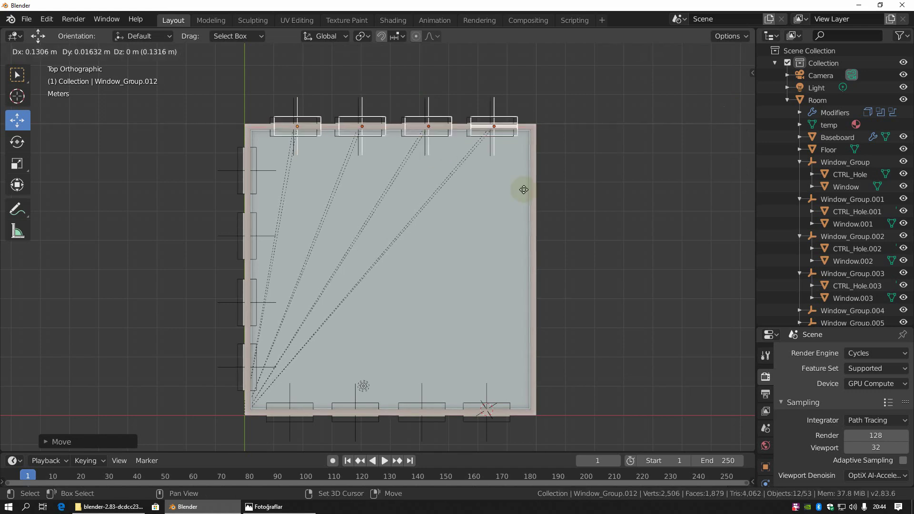
left_click(577, 291)
key("r")
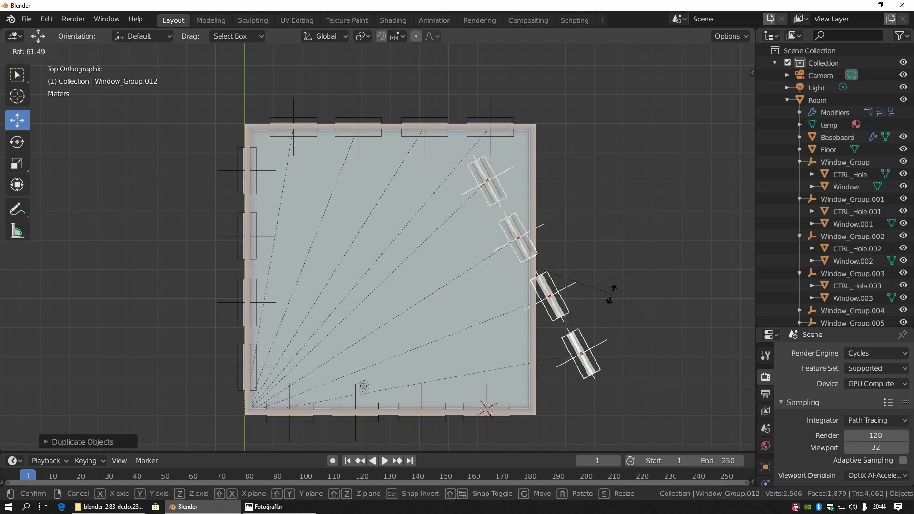
left_click(612, 295)
mouse_move(556, 340)
middle_mouse_down()
mouse_move(339, 278)
mouse_move(433, 278)
mouse_move(370, 238)
mouse_move(421, 261)
mouse_move(402, 212)
middle_mouse_up()
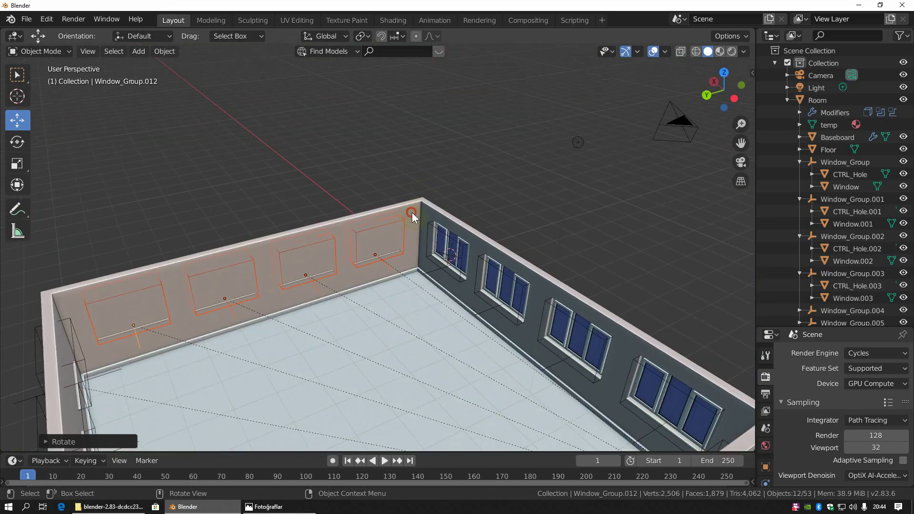
Run Auto Holes on the Room to cut all new window openings, then check the render in Photos.
left_click(412, 213)
scroll(412, 212, "up", 3)
left_click(787, 103)
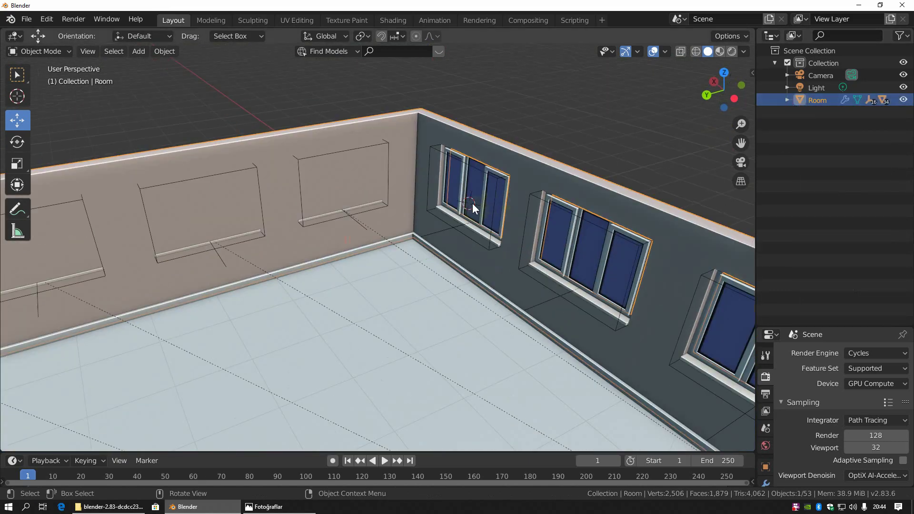
key("q")
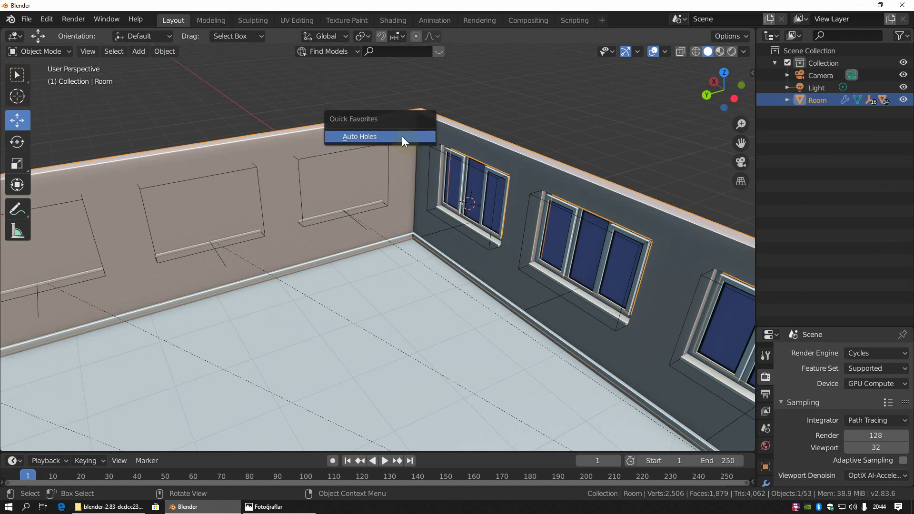
left_click(402, 136)
scroll(369, 281, "down", 3)
mouse_move(375, 305)
middle_mouse_down()
mouse_move(410, 259)
mouse_move(343, 297)
middle_mouse_up()
scroll(419, 272, "up", 3)
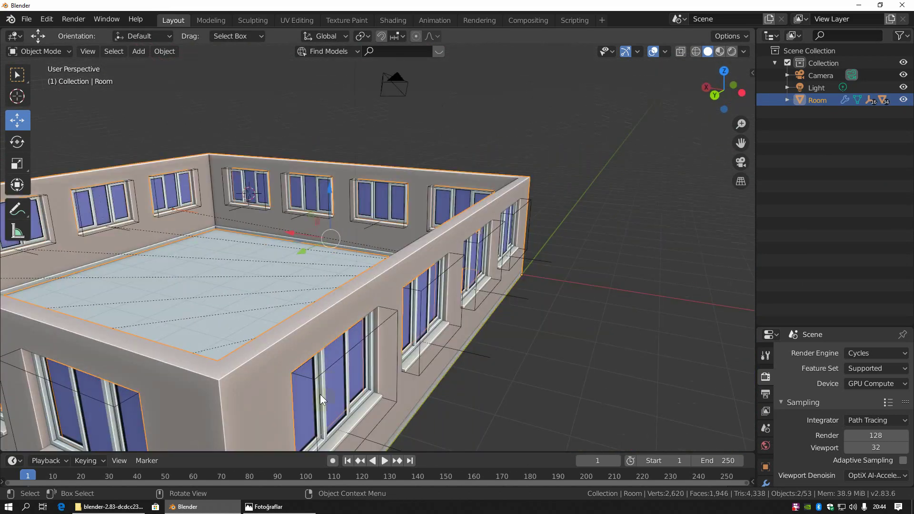
left_click(277, 507)
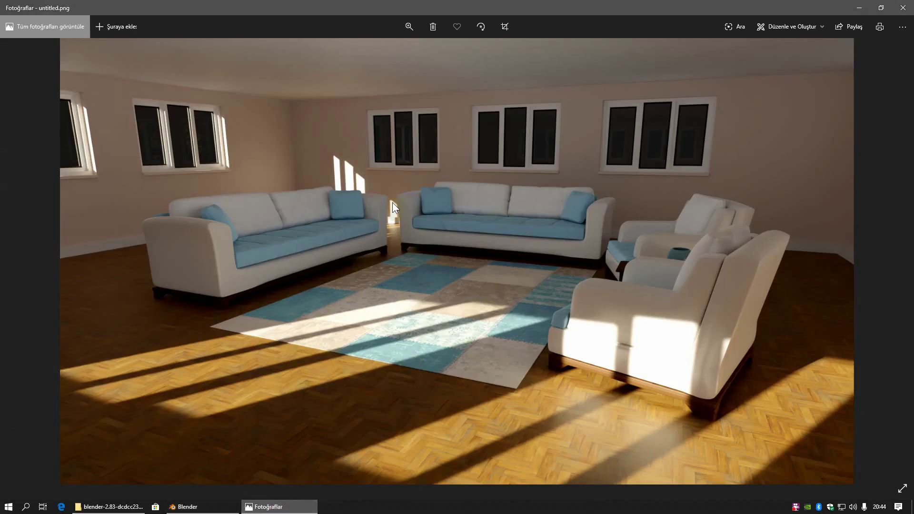
left_click(186, 507)
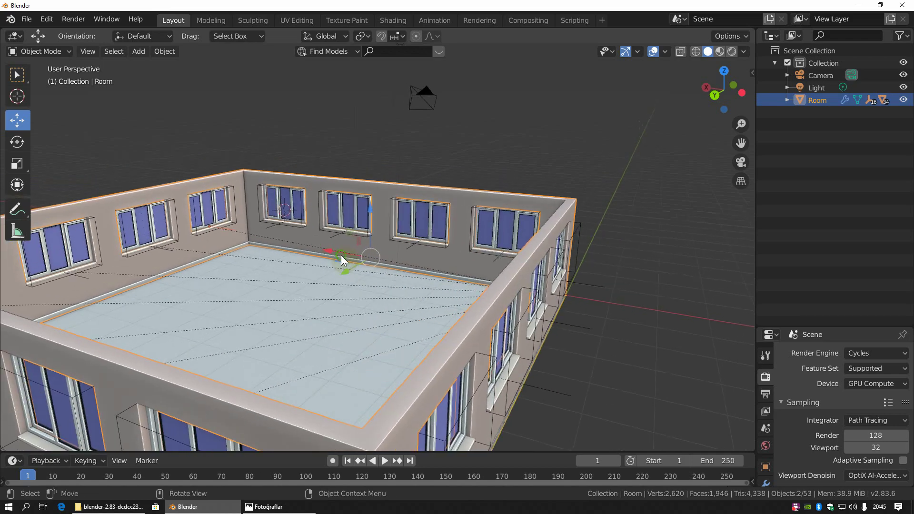
Zoom in on the back wall and select the Window_Group.003 window.
middle_click_drag(340, 255, 458, 252)
scroll(504, 220, "up", 3)
middle_click_drag(504, 221, 430, 243)
scroll(358, 287, "up", 3)
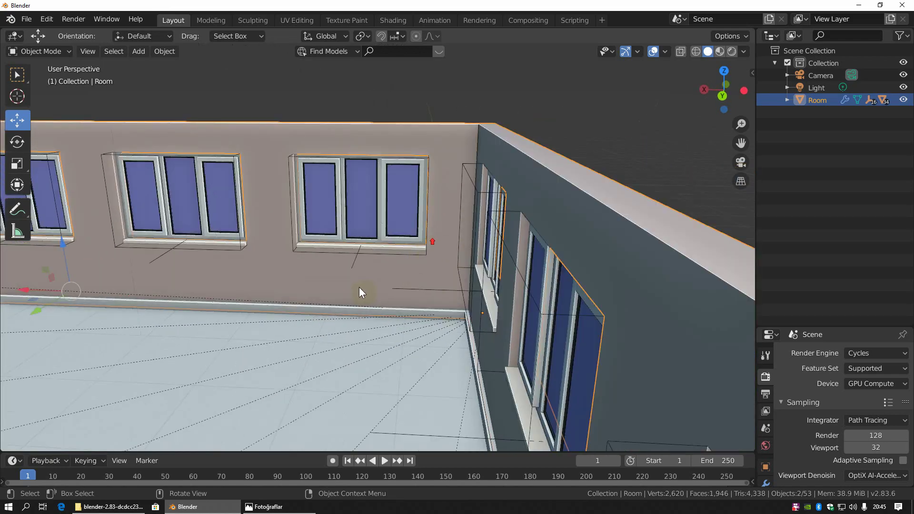
left_click(353, 263)
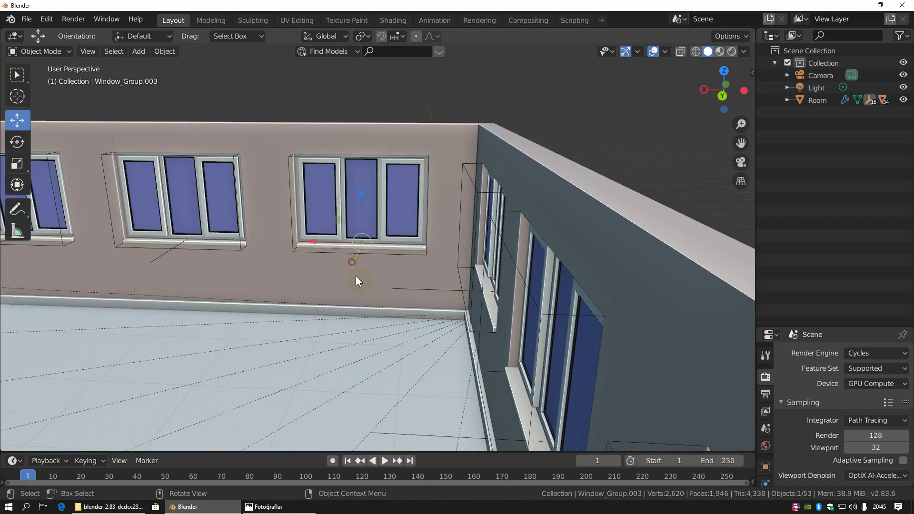
Delete Window_Group.003 with its children and set the 3D cursor on the bare wall.
left_click(787, 100)
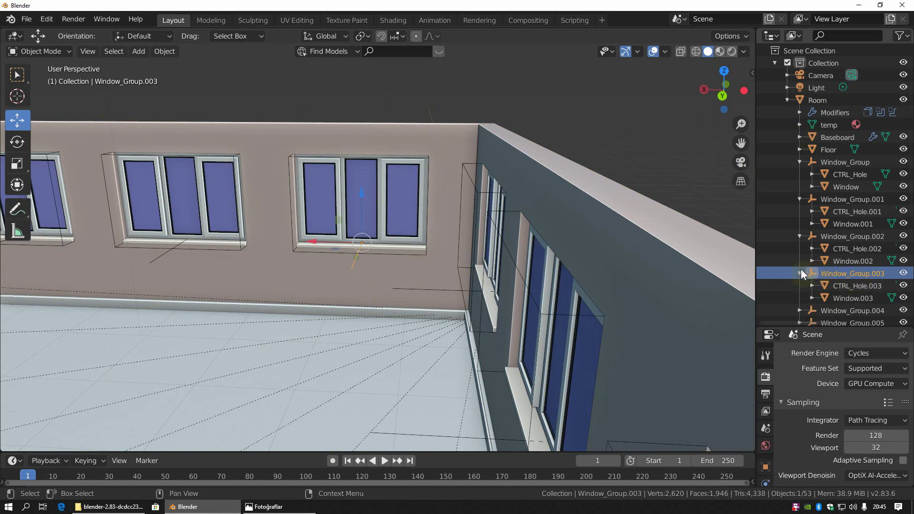
right_click(839, 271)
left_click(838, 271)
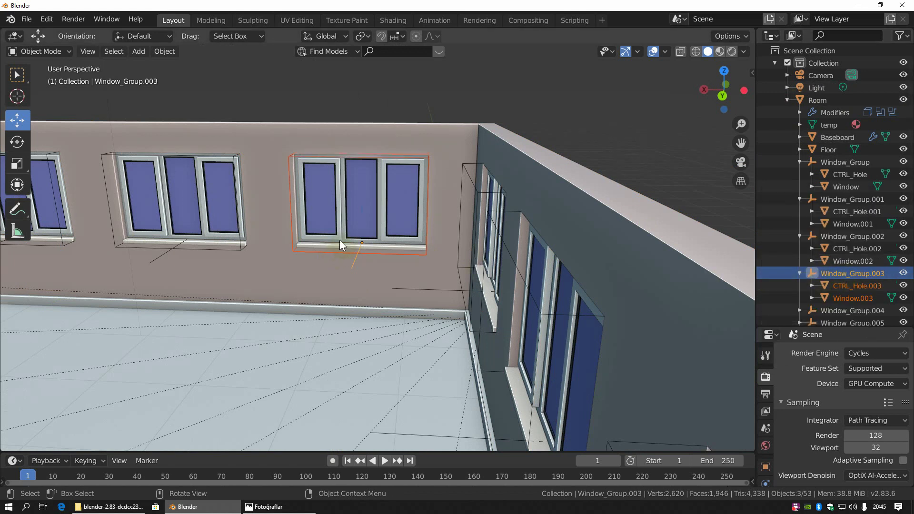
key("Delete")
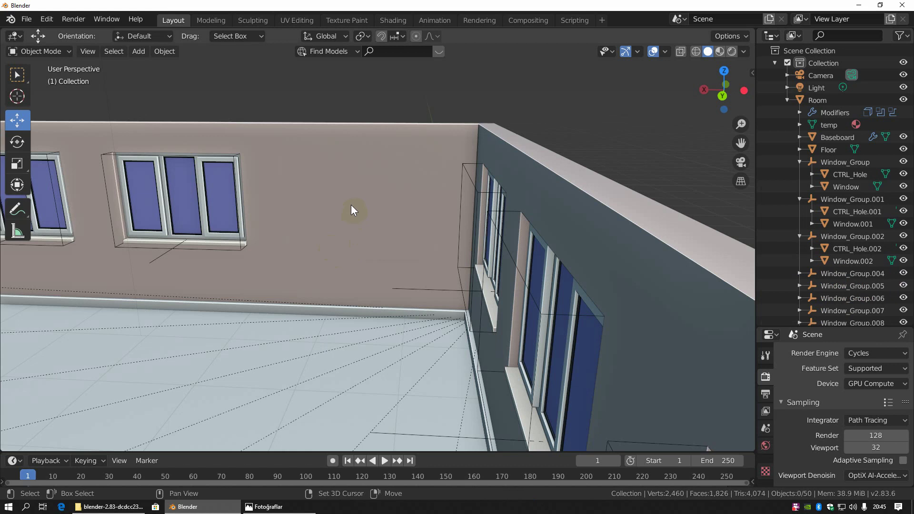
right_click(351, 205, "shift")
Add an Archimesh door at the 3D cursor and keep its frame width at 1.00.
key("shift+a")
mouse_move(458, 372)
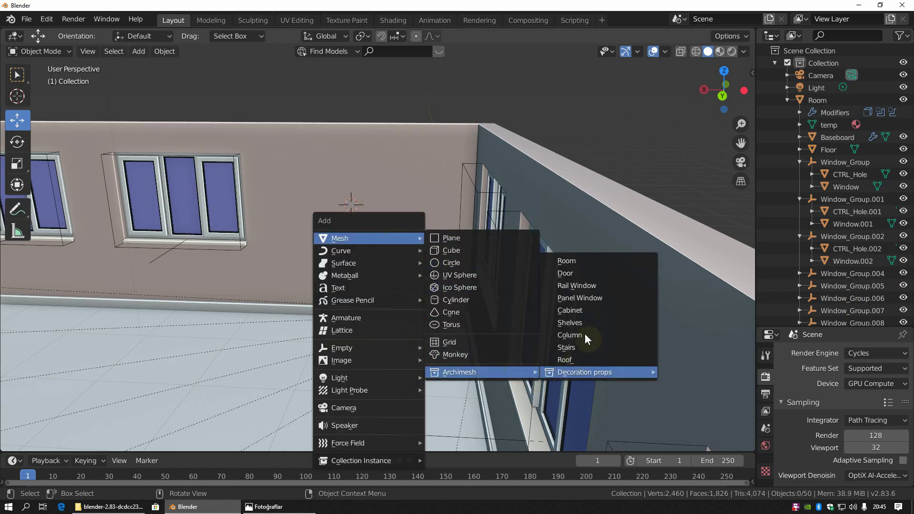
left_click(567, 276)
mouse_move(338, 253)
middle_mouse_down()
mouse_move(374, 209)
mouse_move(330, 189)
middle_mouse_up()
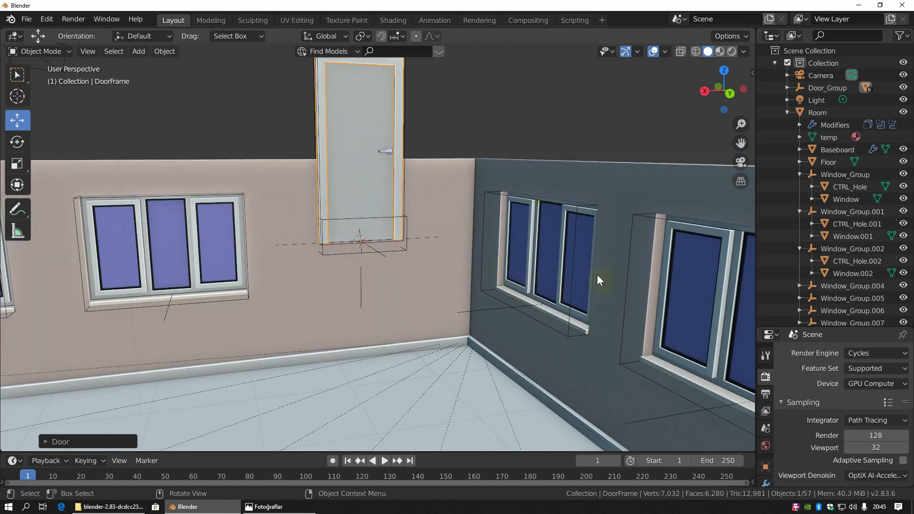
key("n")
scroll(594, 123, "up", 5)
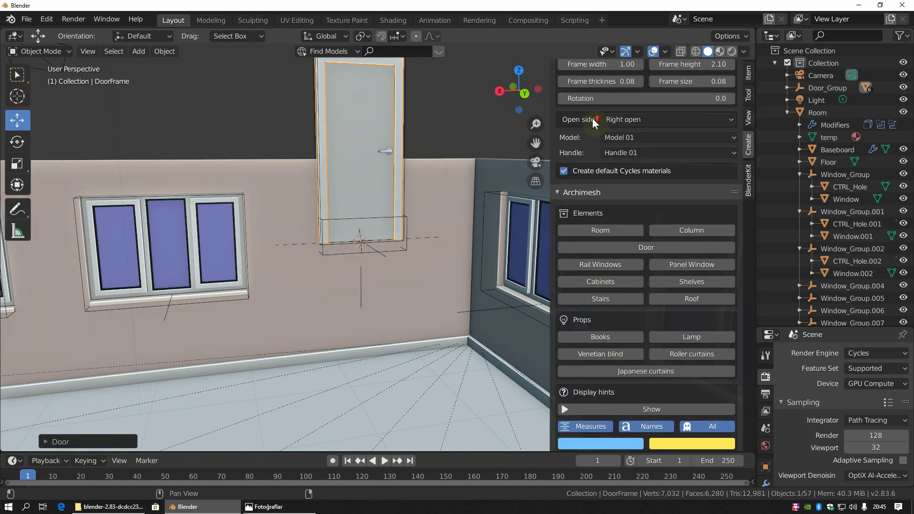
scroll(594, 123, "up", 1)
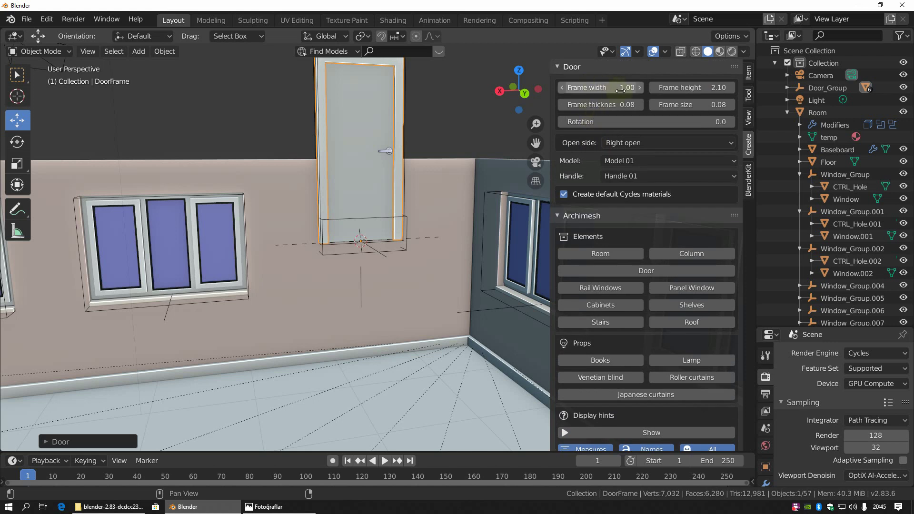
mouse_move(621, 90)
left_mouse_down()
mouse_move(627, 86)
mouse_move(618, 90)
left_mouse_up()
key("BackSpace")
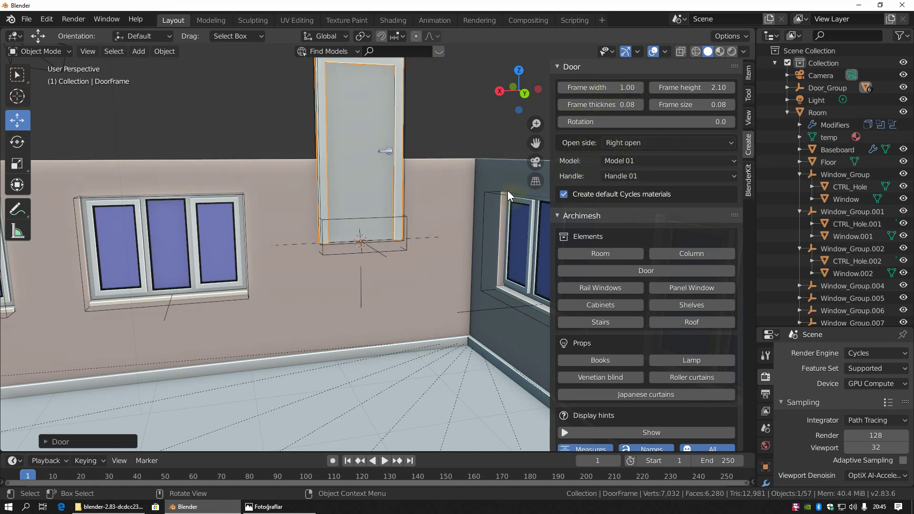
Select Door_Group and drag it down toward the floor.
key("n")
left_click(361, 298)
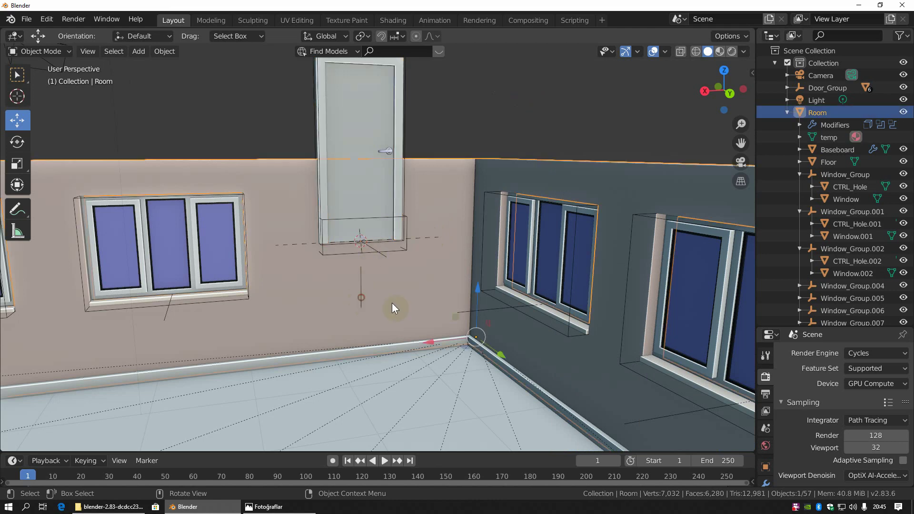
left_click(361, 281)
scroll(412, 179, "up", 2, "shift")
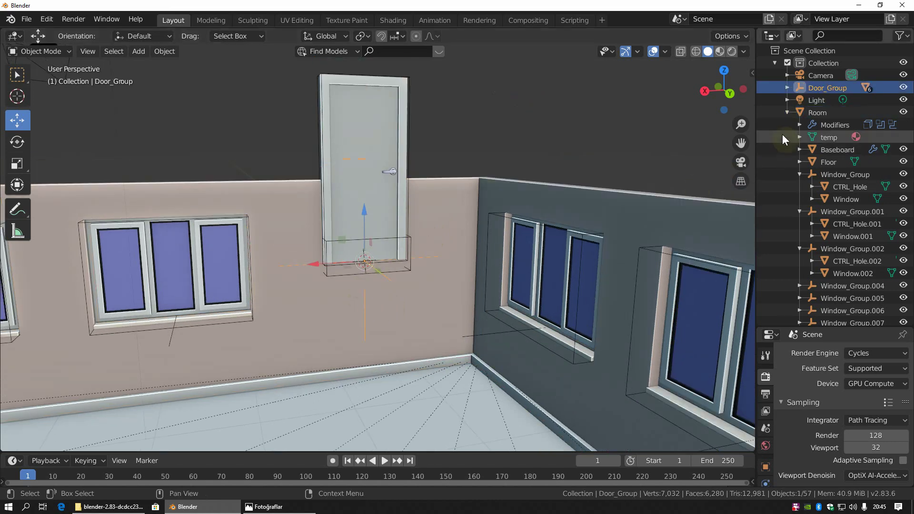
left_click(787, 112)
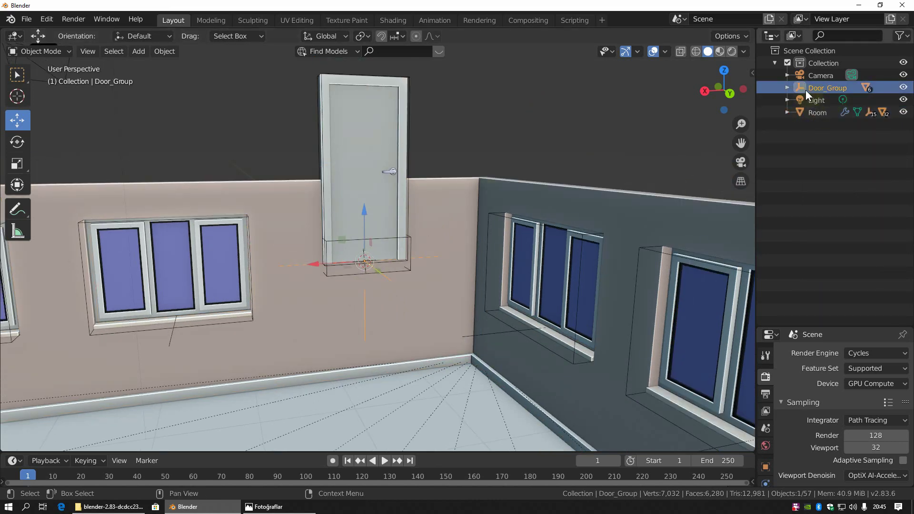
left_click_drag(365, 209, 369, 288)
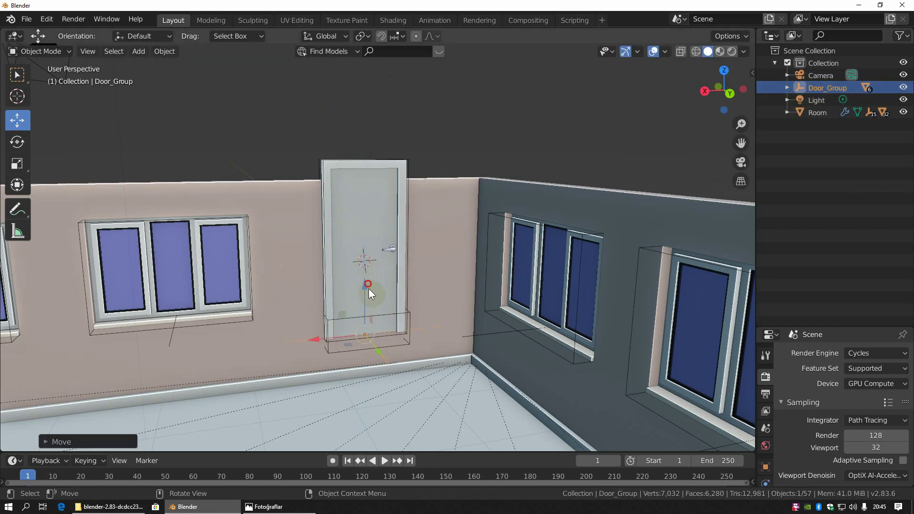
Enable edge snapping and move Door_Group down along Z onto the floor.
left_click(398, 36)
left_click(359, 98)
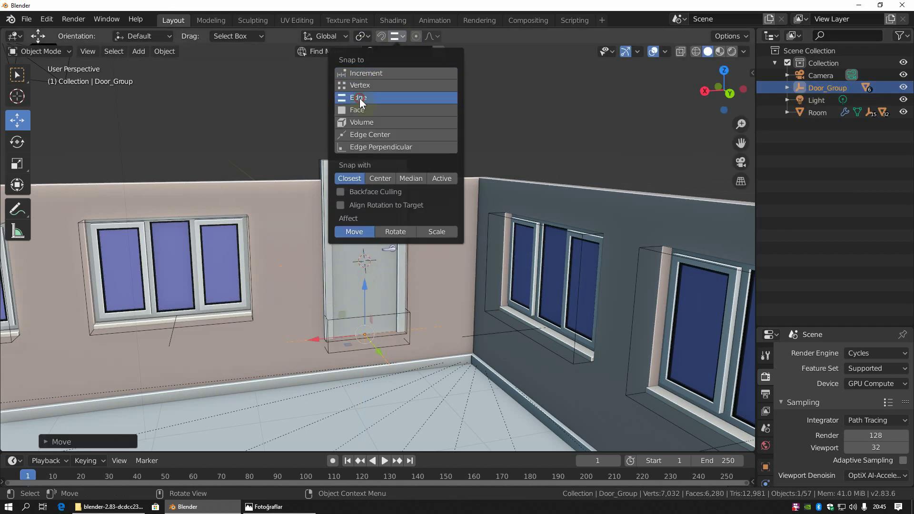
key("shift+Tab")
scroll(421, 253, "up", 3)
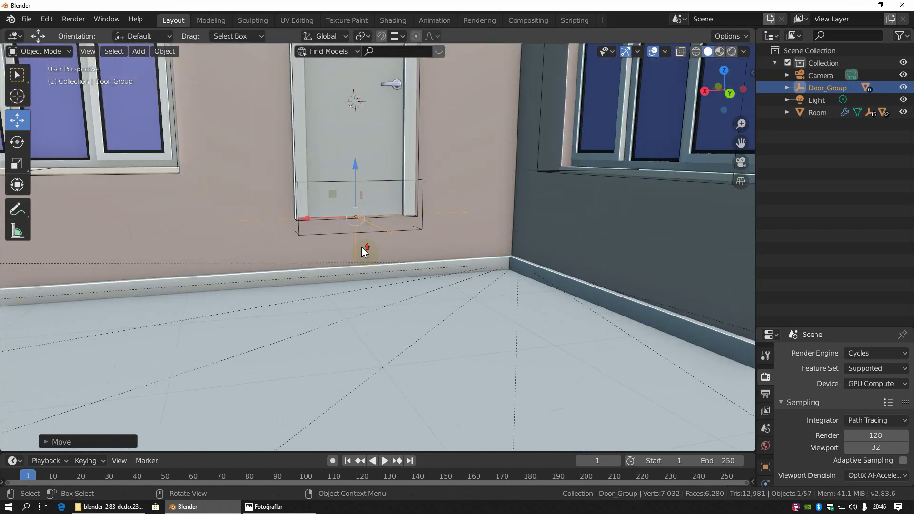
scroll(365, 252, "up", 3)
key("g")
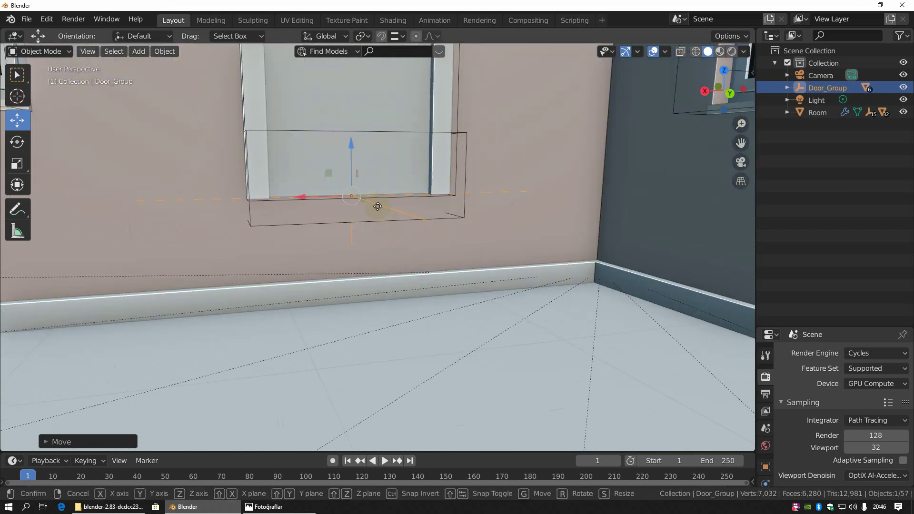
key("z")
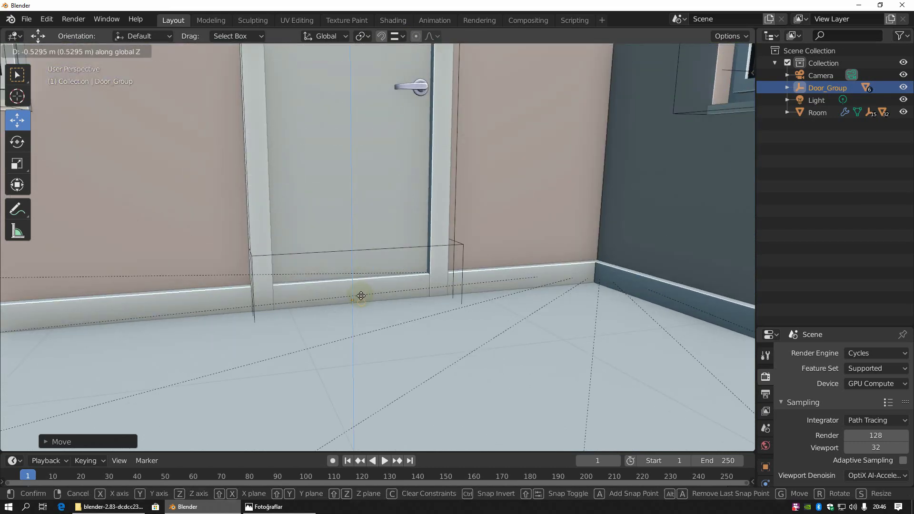
left_click(361, 296)
Rotate the door leaf back to its closed position and reselect the Room.
scroll(364, 293, "down", 3)
left_click(416, 204)
mouse_move(416, 205)
middle_mouse_down()
mouse_move(386, 204)
mouse_move(407, 251)
middle_mouse_up()
key("r")
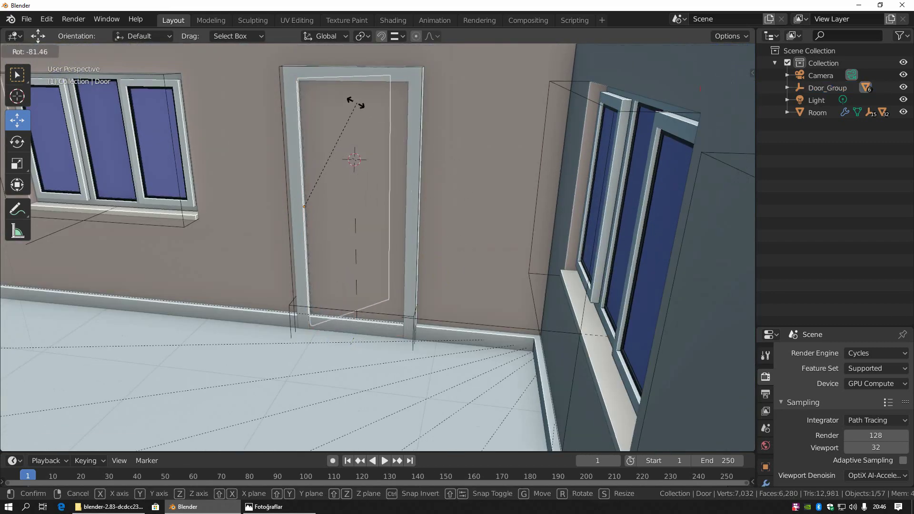
left_click(341, 84)
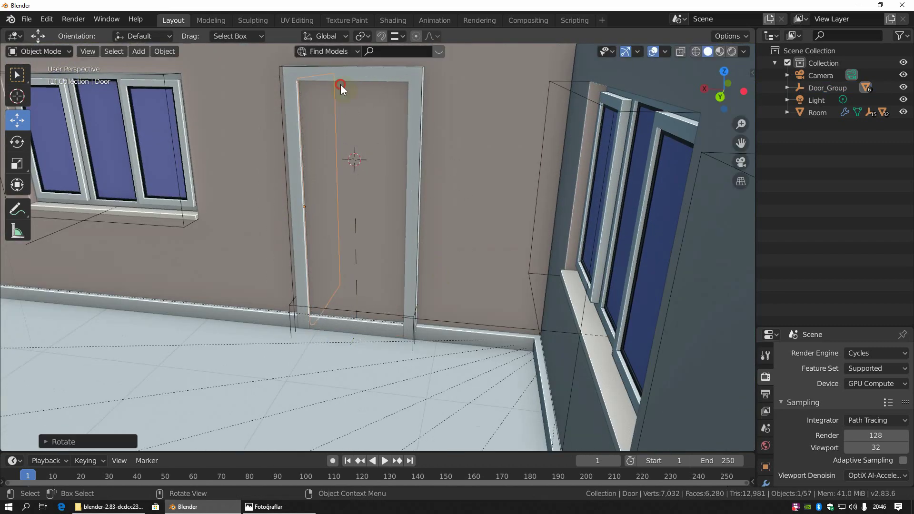
left_click(484, 158)
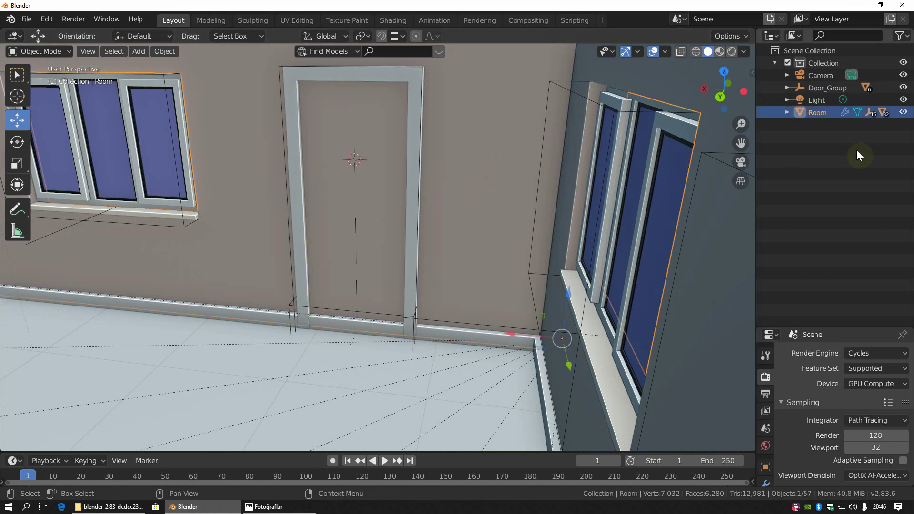
Run Auto Holes on the Room to cut the door opening.
key("q")
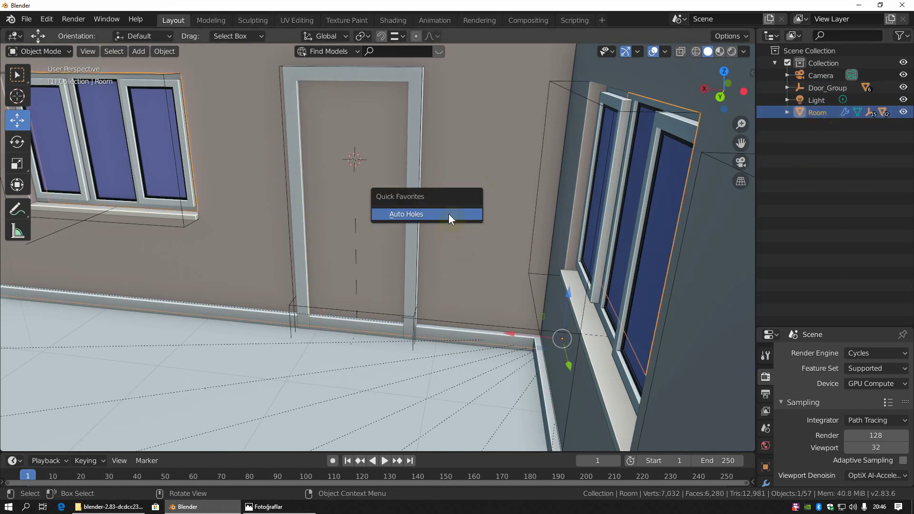
left_click(448, 213)
mouse_move(419, 218)
middle_mouse_down()
mouse_move(386, 231)
mouse_move(426, 250)
mouse_move(381, 238)
mouse_move(408, 282)
mouse_move(379, 222)
mouse_move(288, 233)
mouse_move(308, 229)
middle_mouse_up()
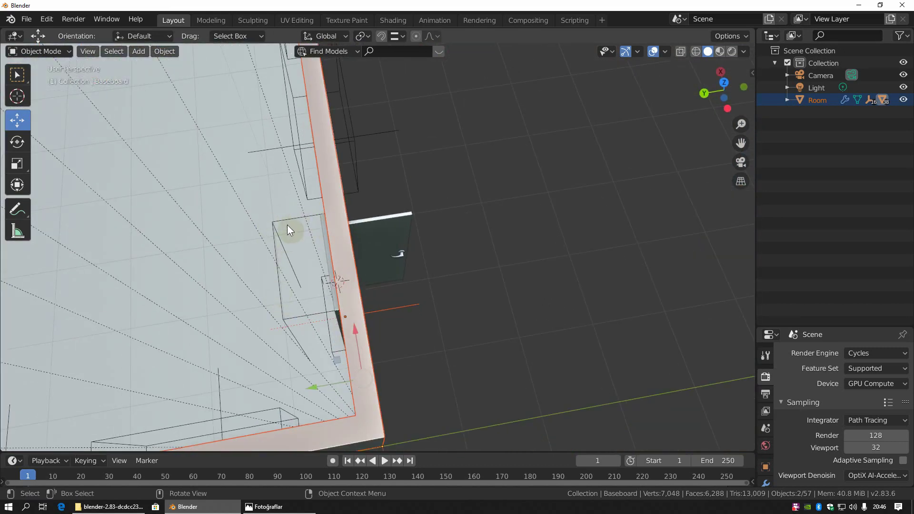
Inspect the CTRL_Hole.003 box in local view and expand the Room's children in the Outliner.
left_click(288, 222)
key("KP_Divide")
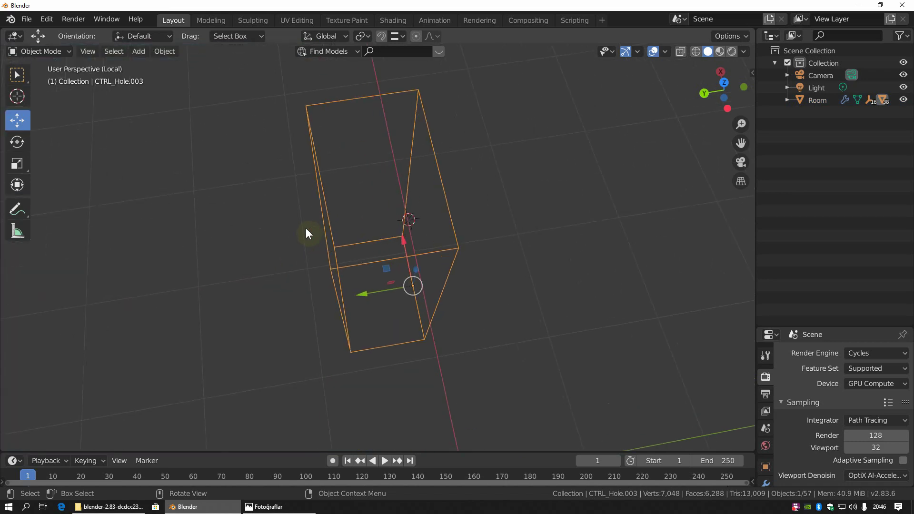
key("KP_Divide")
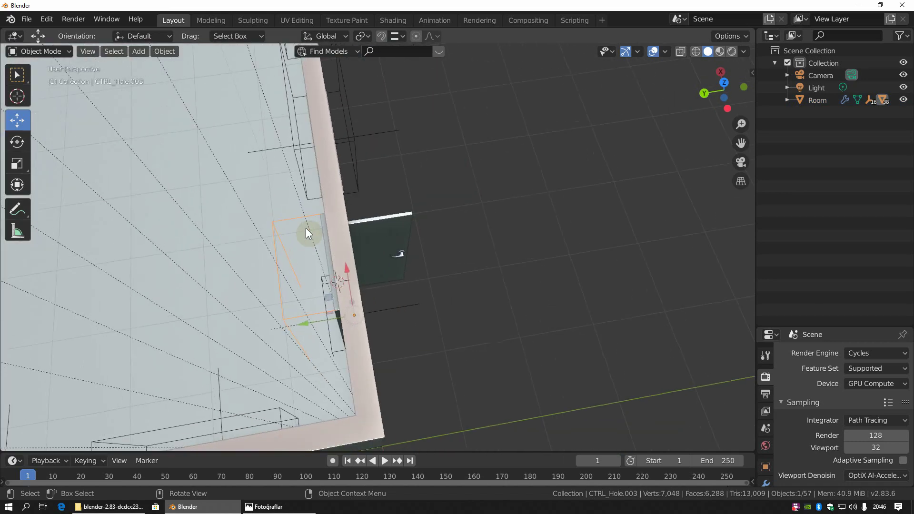
left_click(305, 323)
left_click(787, 100)
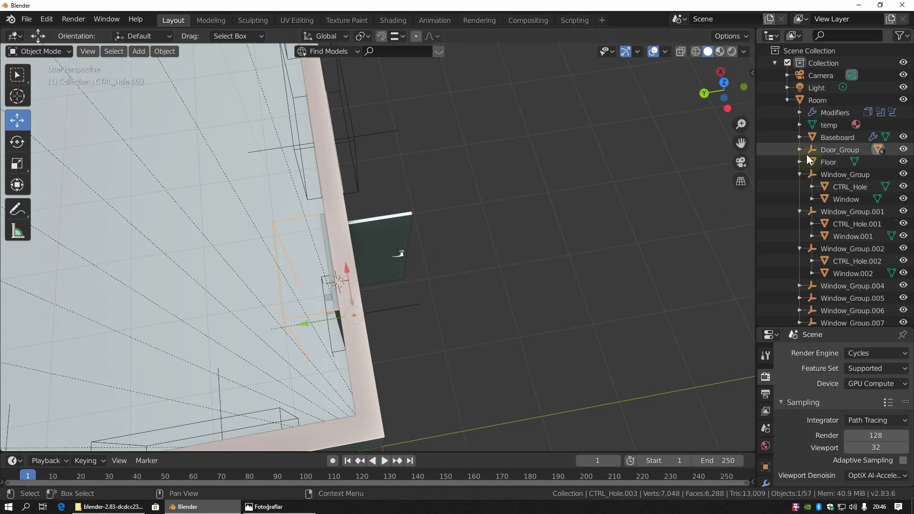
Select Door_Group and slide it along Y until the door fits its wall opening.
left_click(799, 175)
left_click(832, 150)
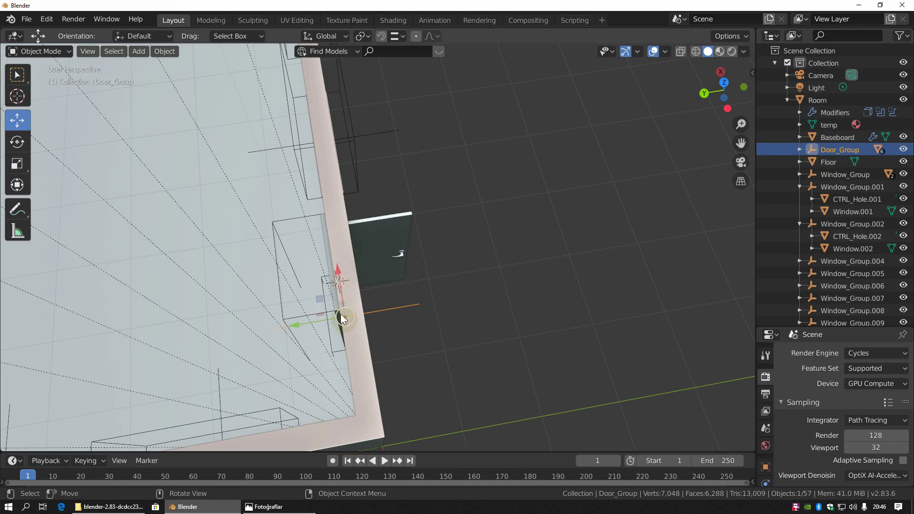
left_click_drag(342, 318, 309, 322)
scroll(309, 322, "down", 3)
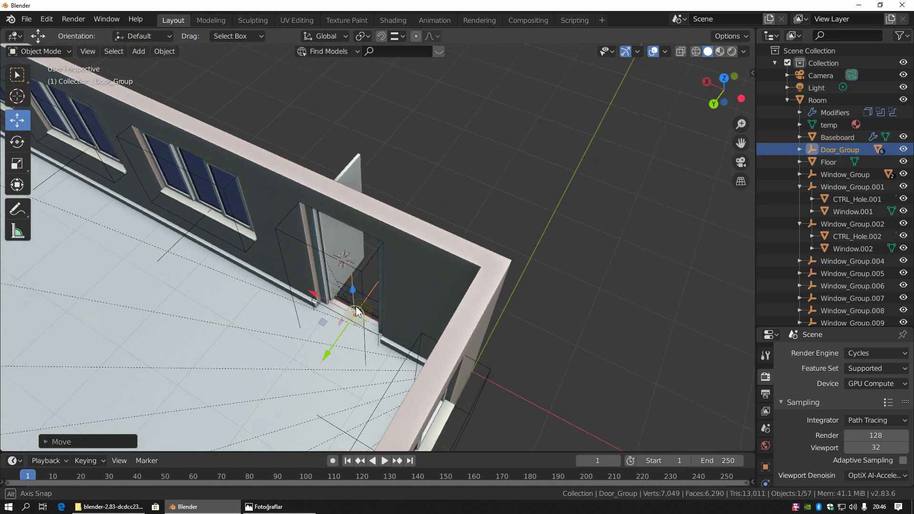
middle_click_drag(309, 322, 382, 286)
scroll(352, 243, "up", 5)
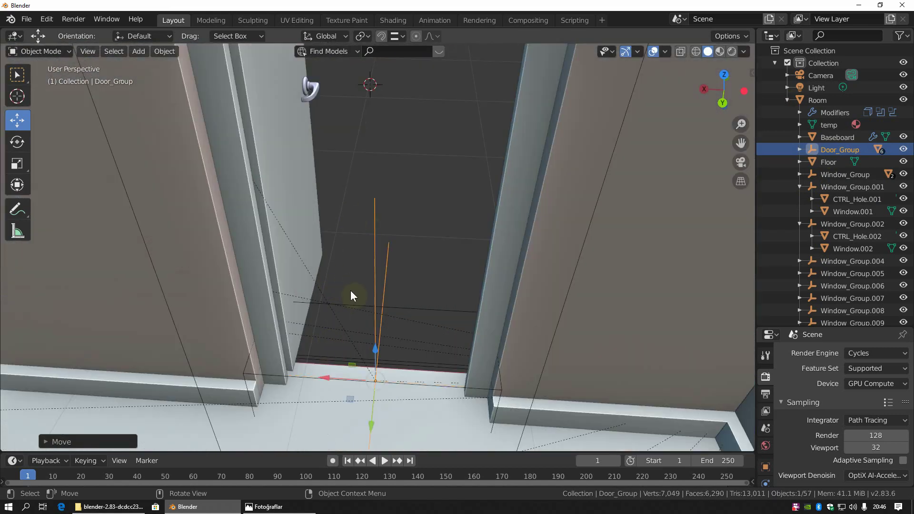
middle_click_drag(391, 321, 394, 300)
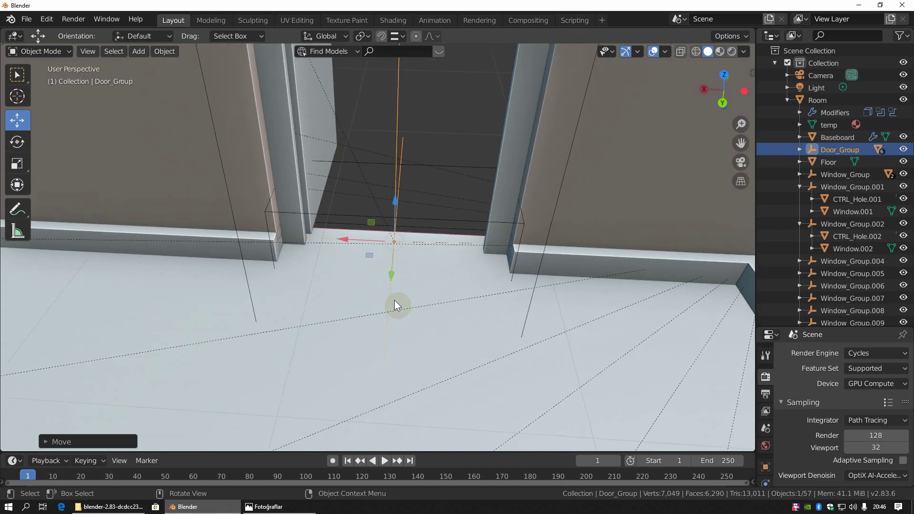
mouse_move(393, 271)
left_mouse_down()
mouse_move(390, 288)
mouse_move(391, 259)
mouse_move(388, 279)
left_mouse_up()
scroll(447, 314, "down", 5)
mouse_move(269, 230)
middle_mouse_down()
mouse_move(393, 351)
mouse_move(404, 346)
middle_mouse_up()
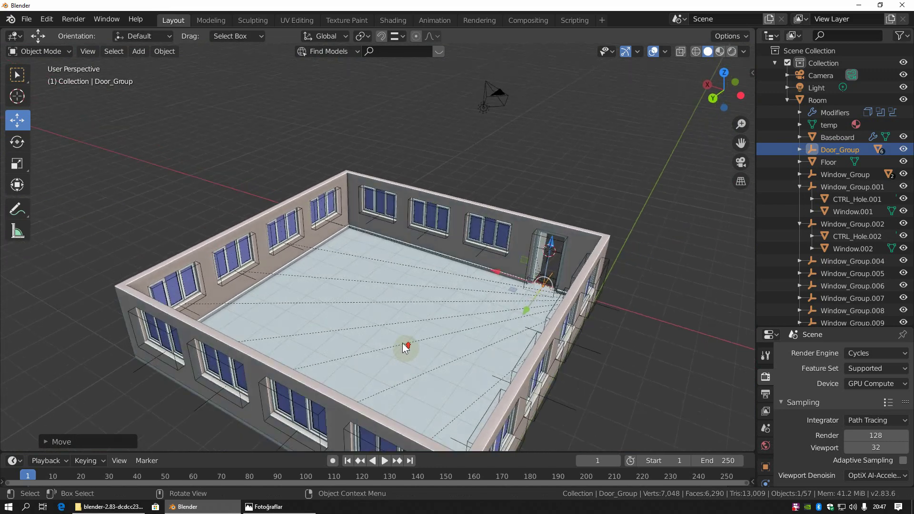
scroll(404, 347, "up", 3)
middle_click_drag(350, 262, 382, 247)
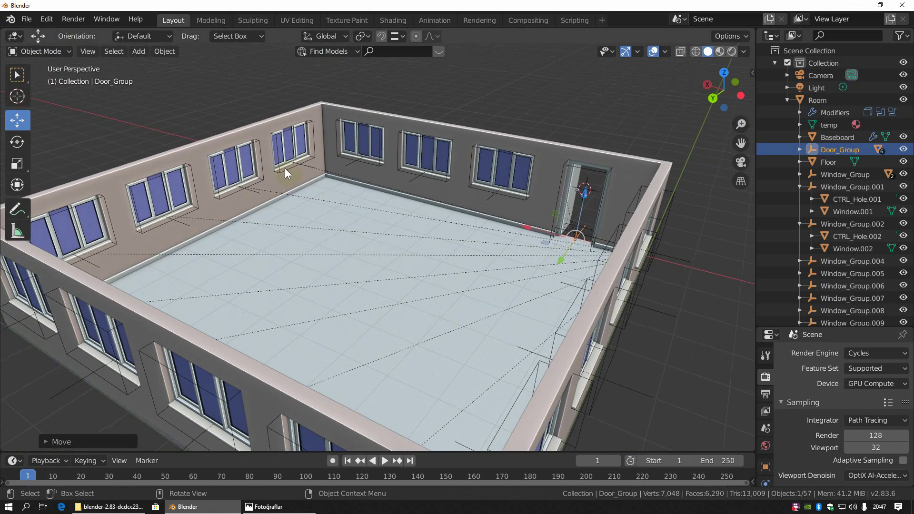
Save the scene to the Desktop folder under the file name ders.blend.
key("ctrl+s")
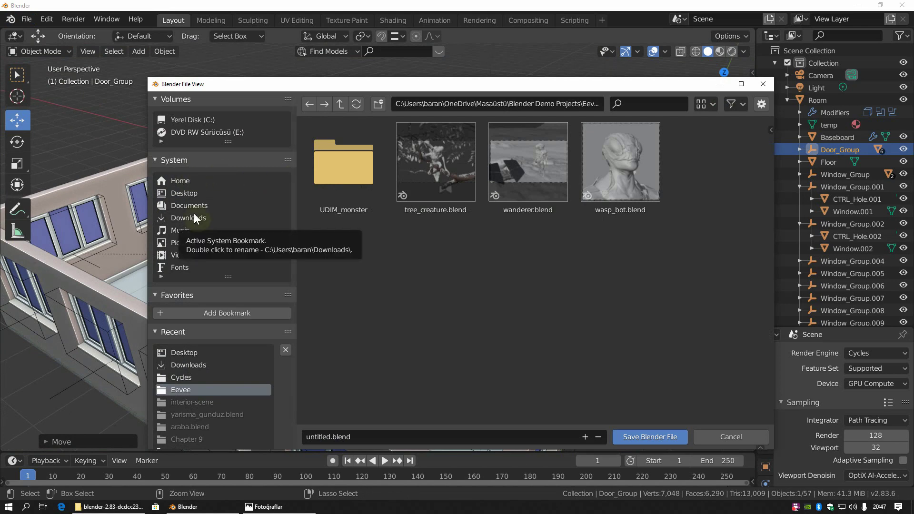
left_click(191, 193)
left_click(375, 441)
type("ders")
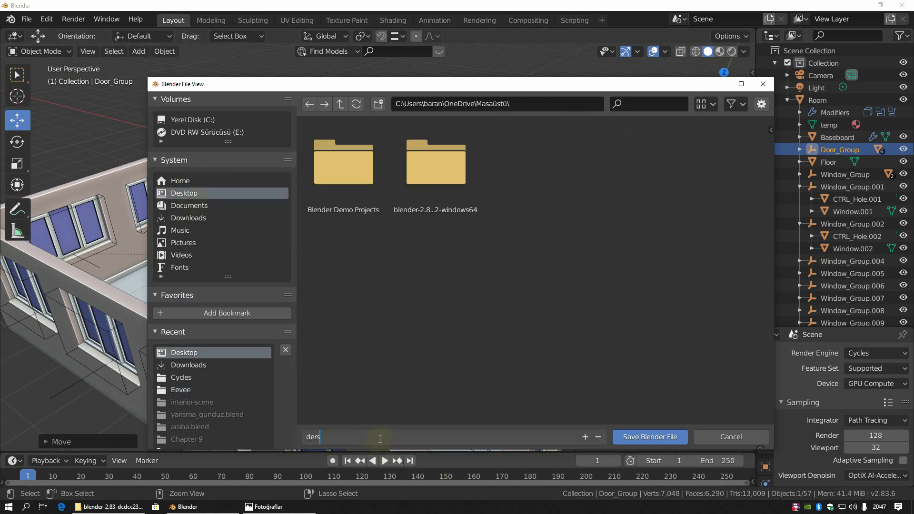
left_click(635, 436)
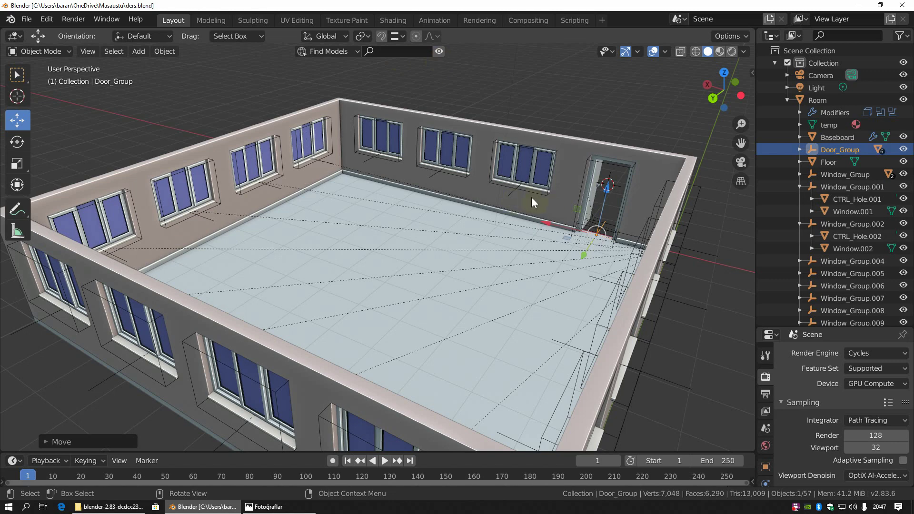
In the BlenderKit sidebar, limit the search to free assets and browse the interior category.
key("n")
left_click(748, 180)
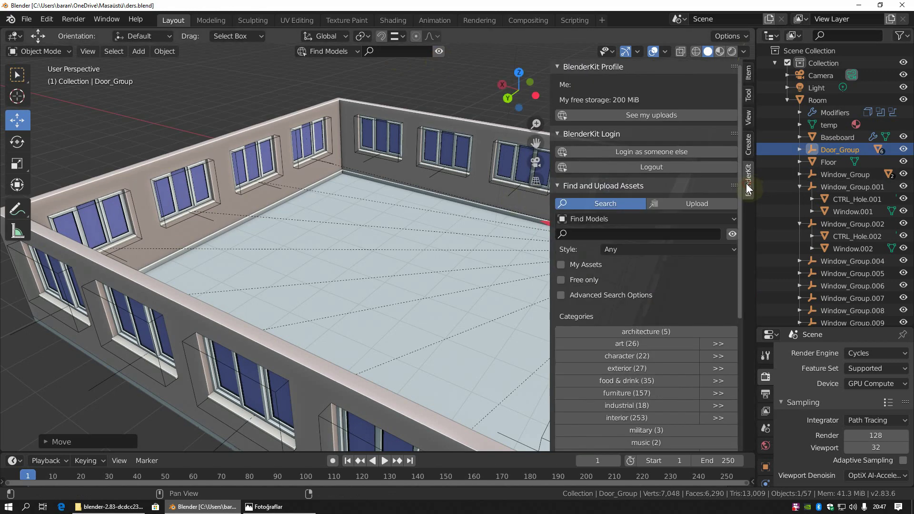
left_click(564, 281)
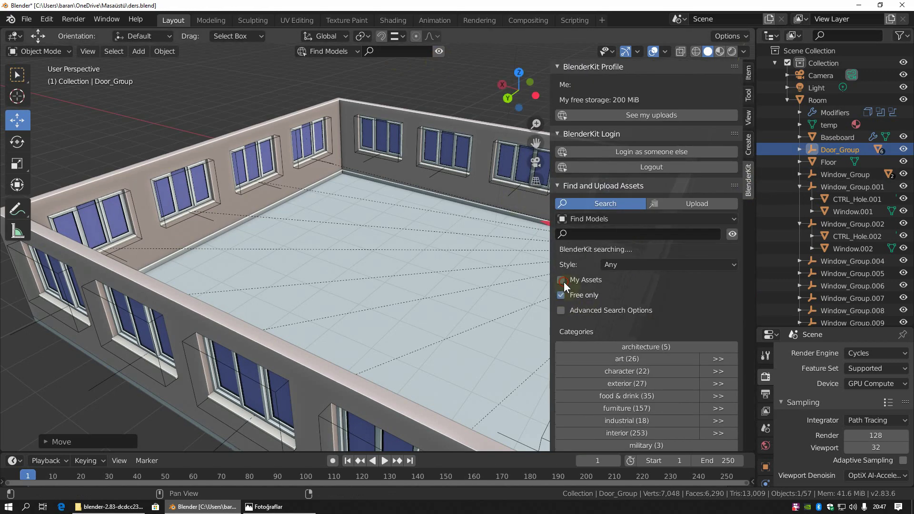
scroll(629, 300, "down", 2)
scroll(635, 302, "down", 3)
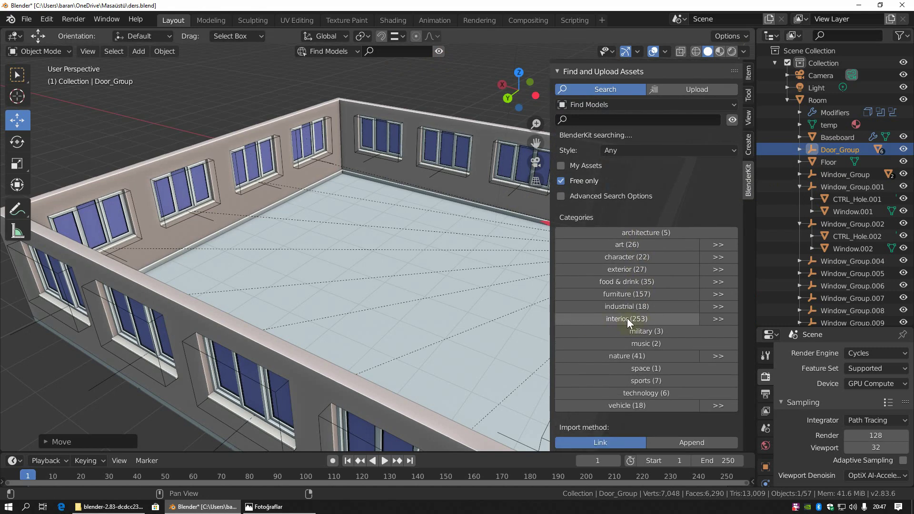
left_click(626, 319)
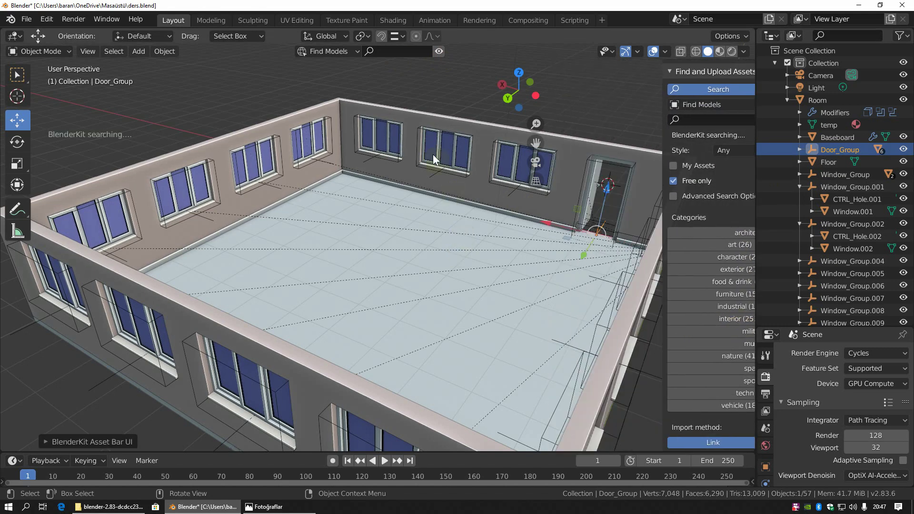
key("n")
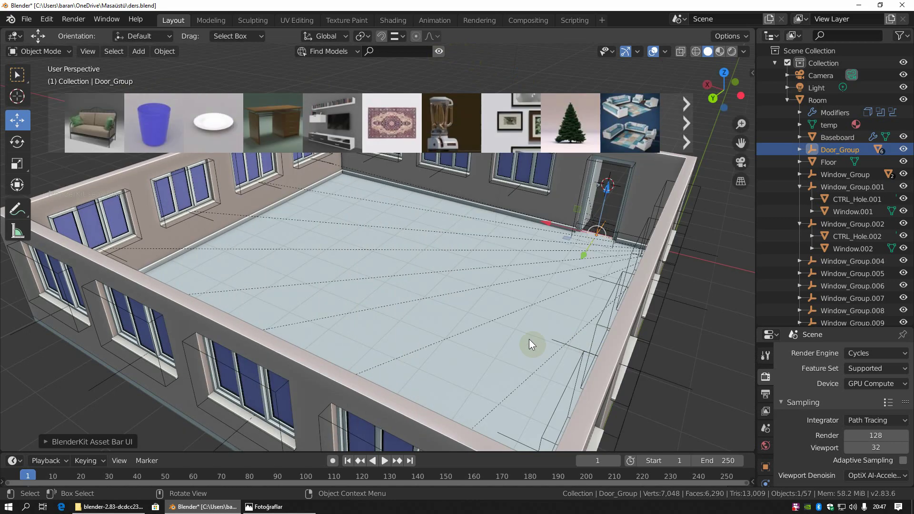
Place the free Livingroom Set on the room floor, inspect it, and save ders.blend.
mouse_move(630, 123)
left_mouse_down()
mouse_move(425, 310)
mouse_move(355, 231)
left_mouse_up()
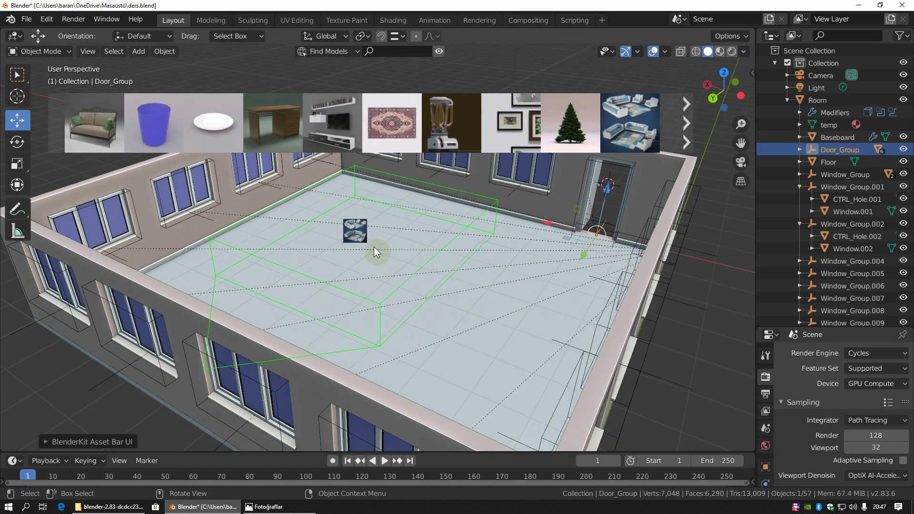
mouse_move(383, 344)
middle_mouse_down()
mouse_move(473, 310)
mouse_move(391, 300)
middle_mouse_up()
middle_click_drag(421, 236, 347, 183)
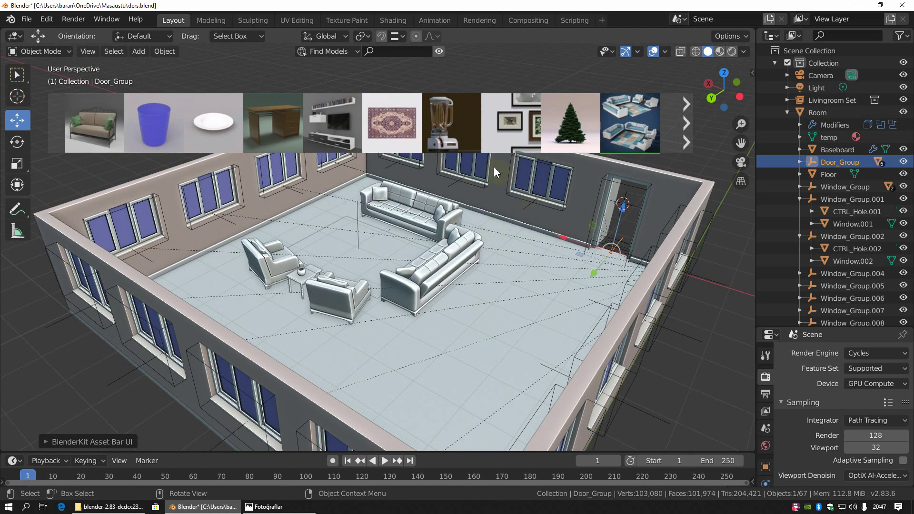
left_click(438, 51)
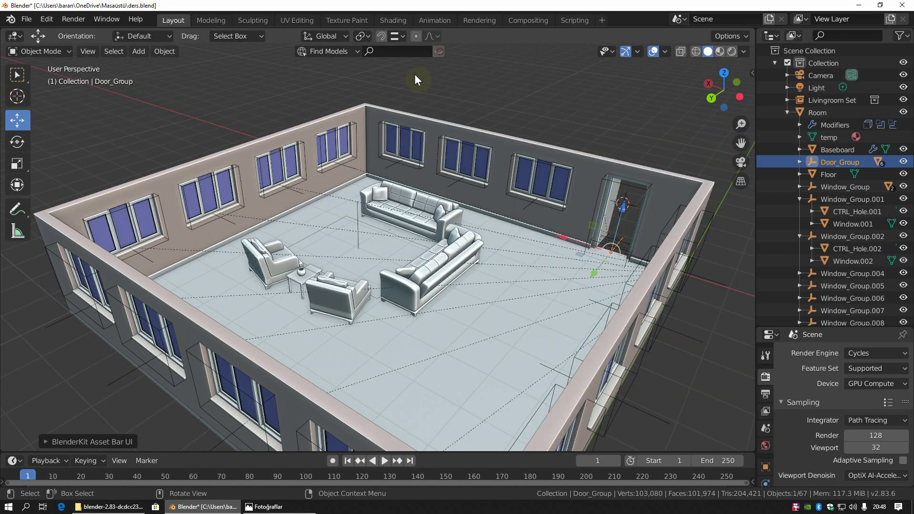
left_click(438, 51)
mouse_move(510, 123)
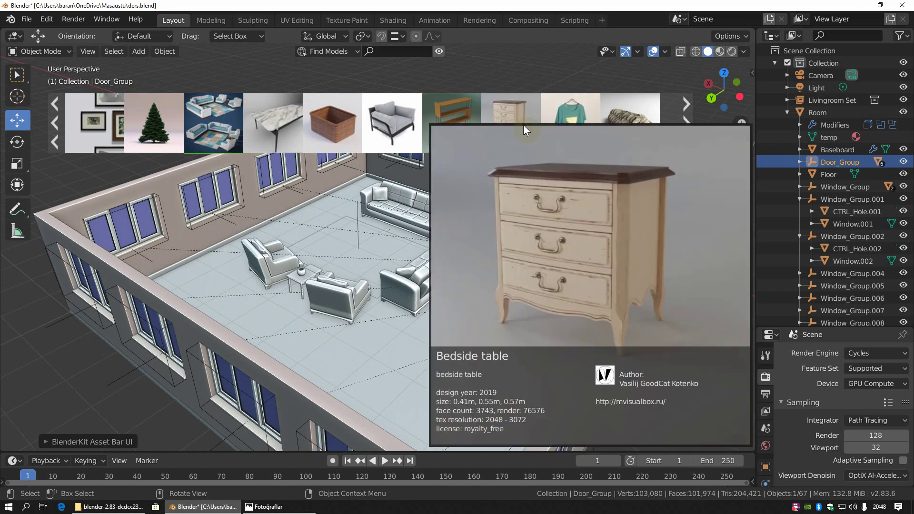
left_click(438, 53)
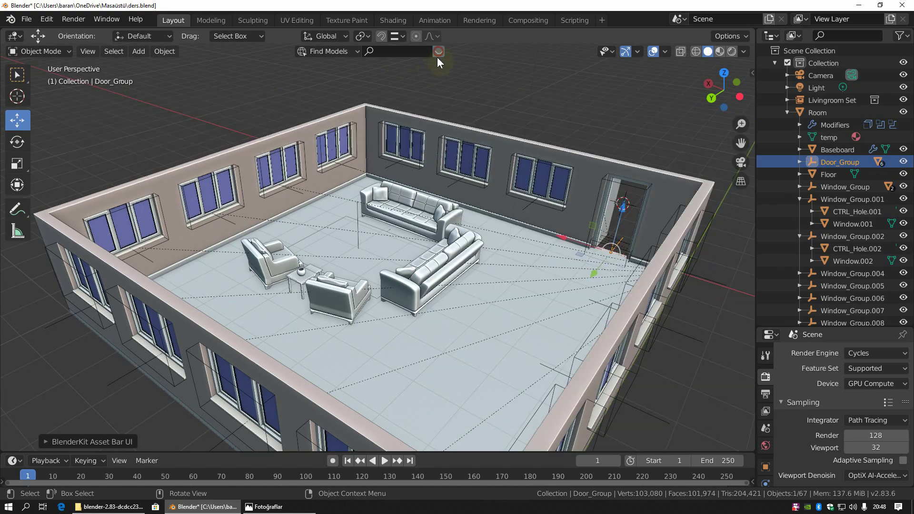
middle_click_drag(365, 324, 415, 253)
key("ctrl+s")
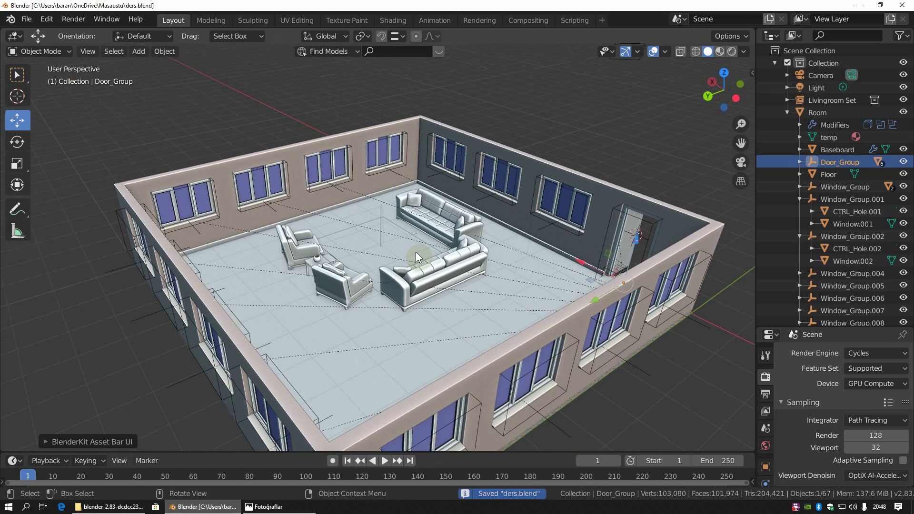
scroll(421, 259, "up", 4)
mouse_move(421, 284)
middle_mouse_down()
mouse_move(372, 303)
mouse_move(445, 313)
mouse_move(475, 181)
middle_mouse_up()
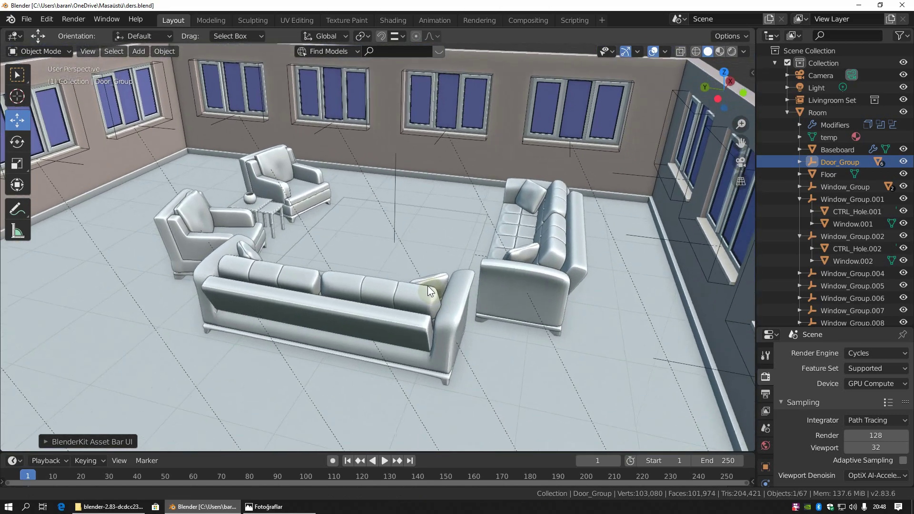
Switch to rendered shading and delete the Light object from the scene.
key("z")
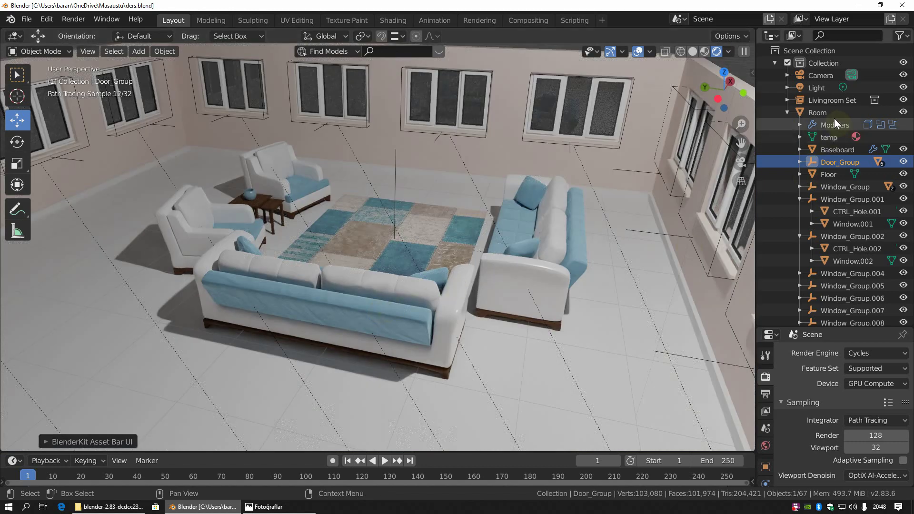
left_click(812, 89)
right_click(812, 89)
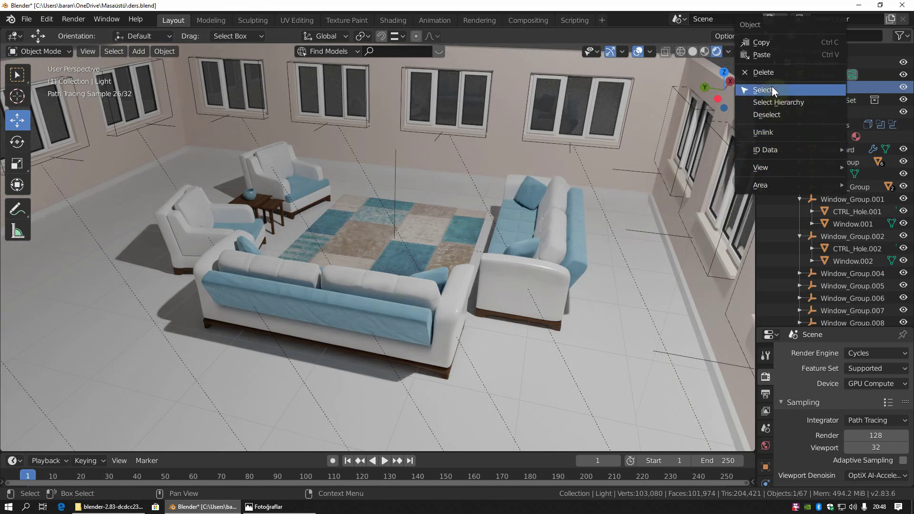
left_click(762, 72)
Enable world Ambient Occlusion with a factor of 0.30.
left_click(766, 445)
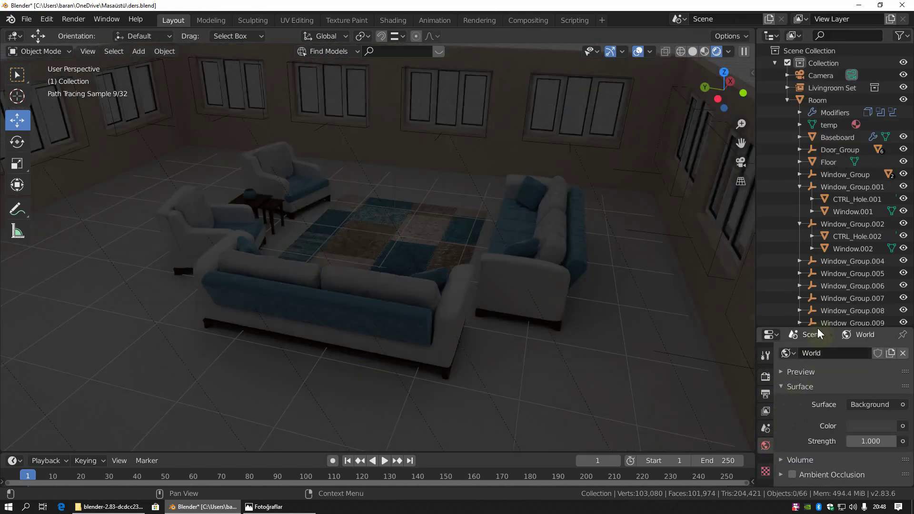
left_click_drag(818, 329, 819, 169)
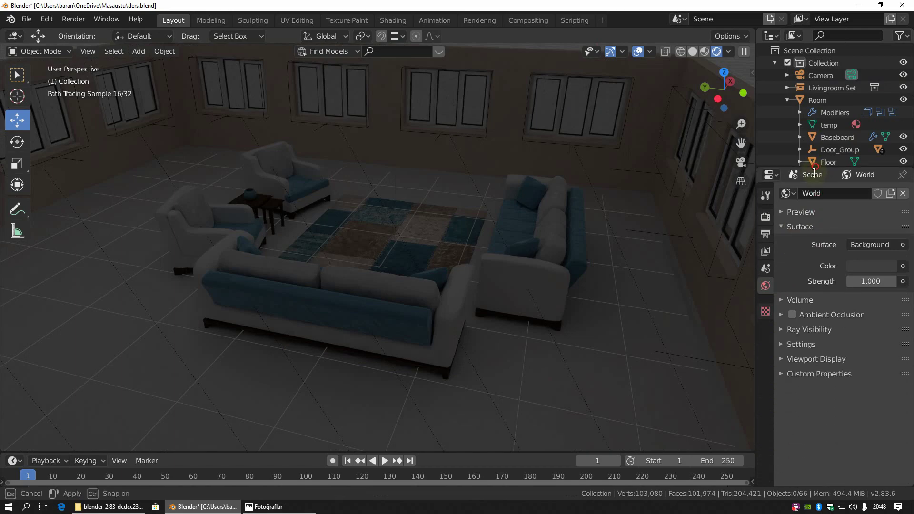
left_click(792, 315)
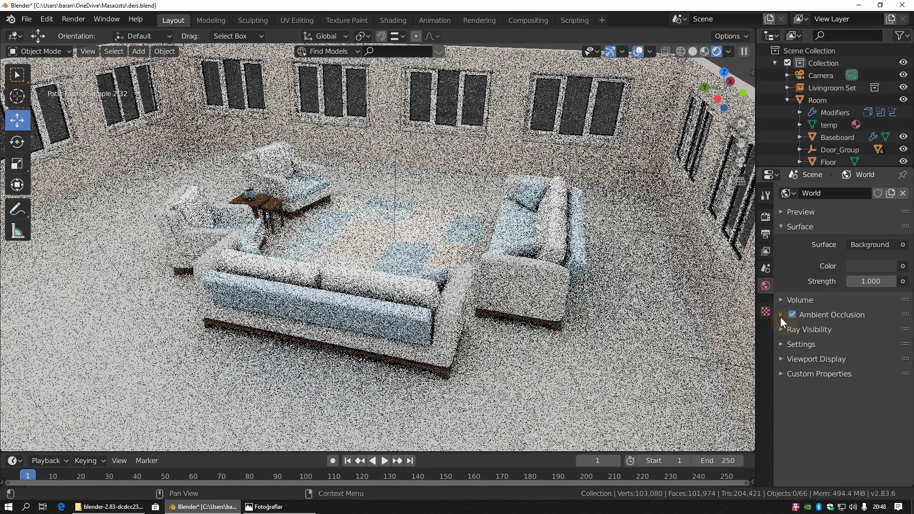
left_click(780, 317)
left_click(875, 336)
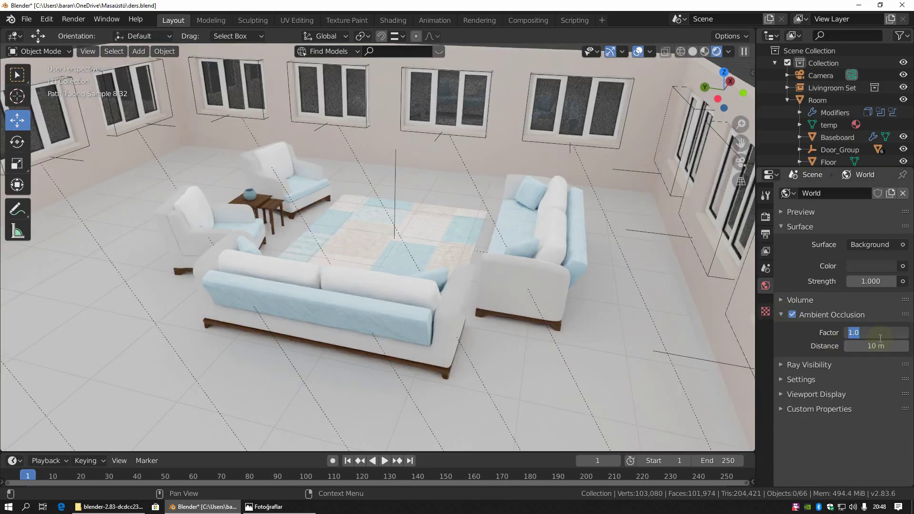
type("0.3")
key("Return")
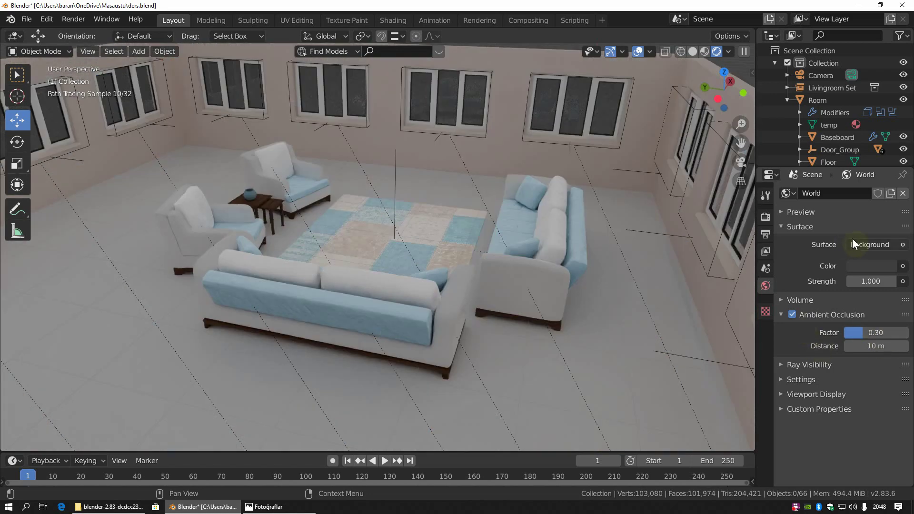
Light the world with the tears_of_steel_bridge_4k.hdr environment texture from Downloads.
left_click(902, 266)
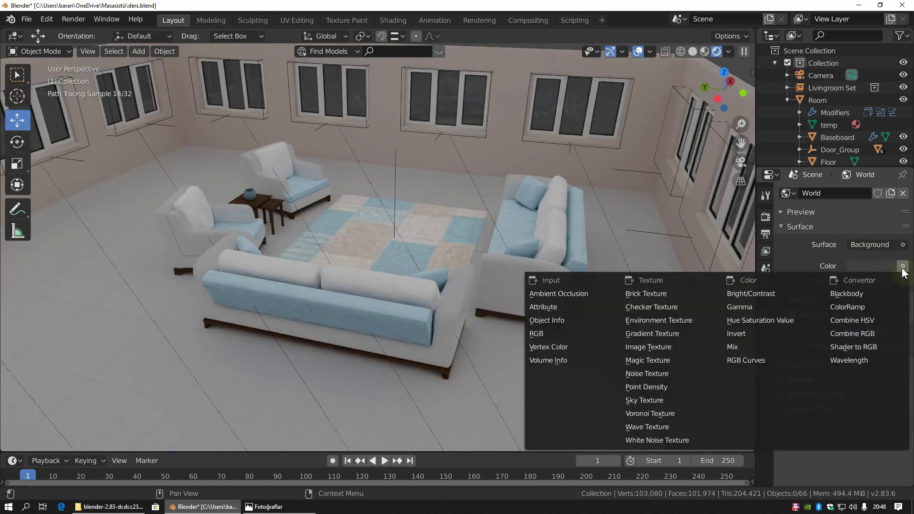
left_click(669, 319)
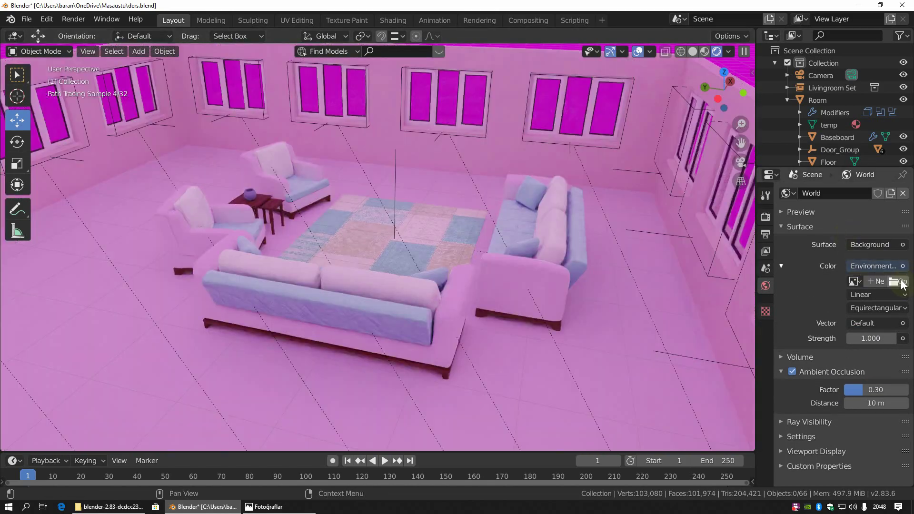
left_click(898, 281)
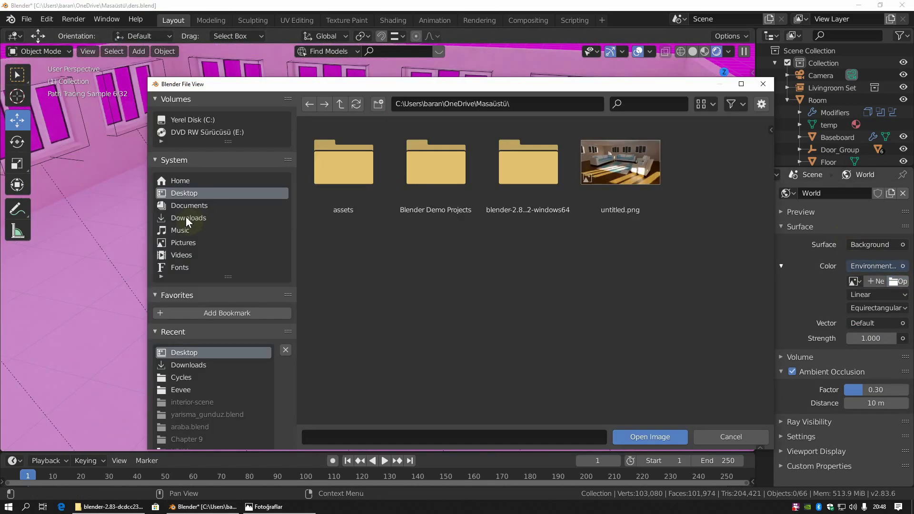
left_click(187, 217)
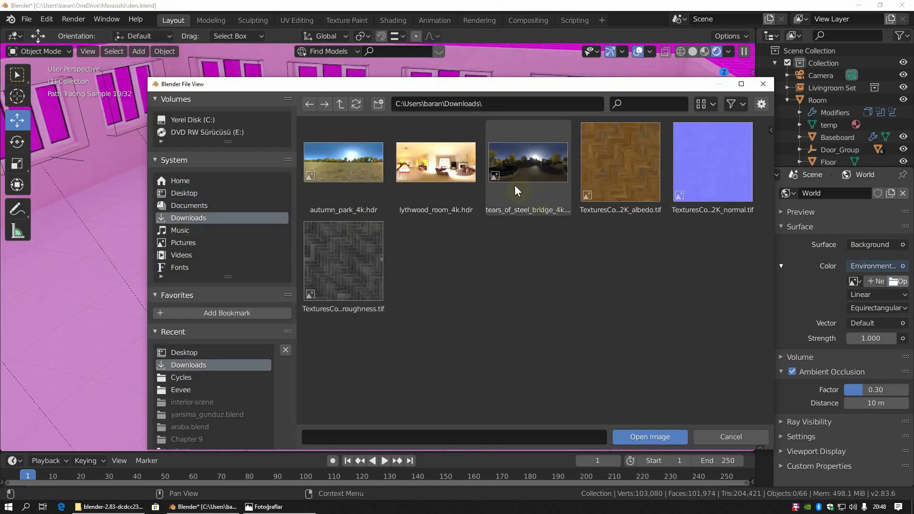
double_click(524, 168)
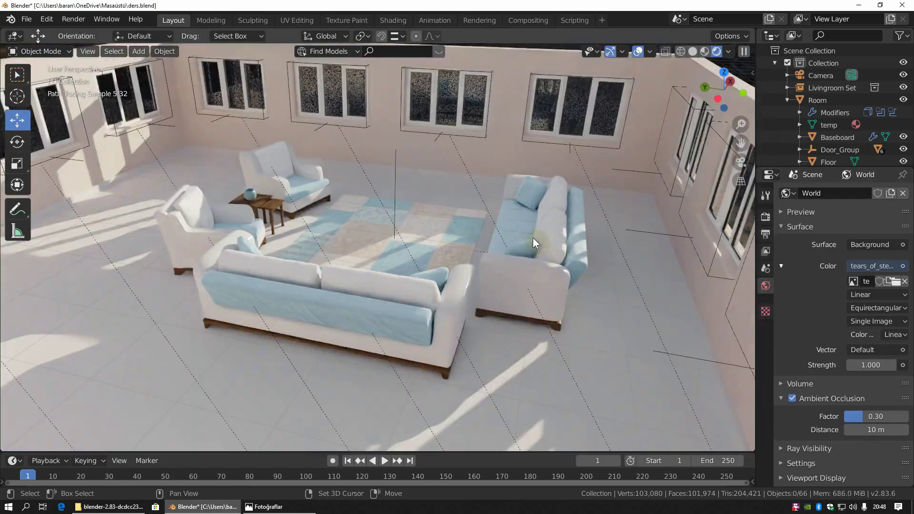
middle_click_drag(533, 238, 269, 155)
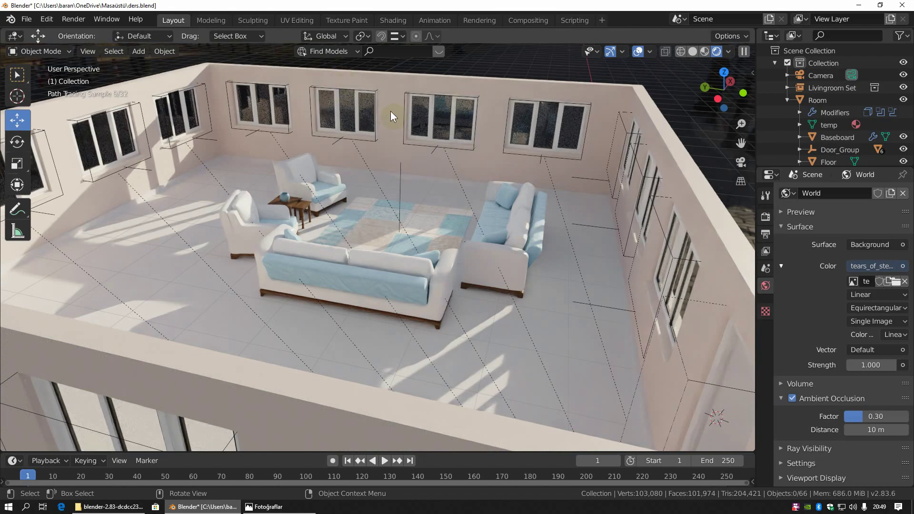
scroll(455, 199, "up", 2)
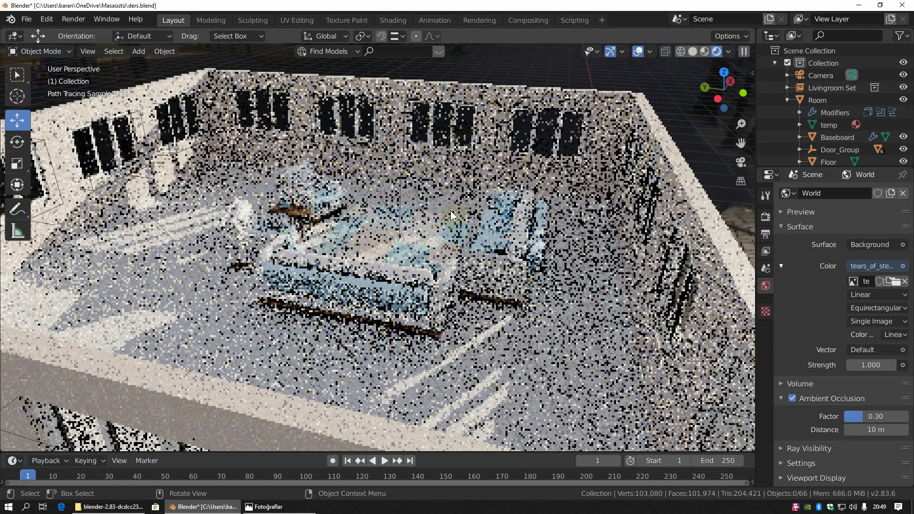
scroll(451, 211, "up", 3)
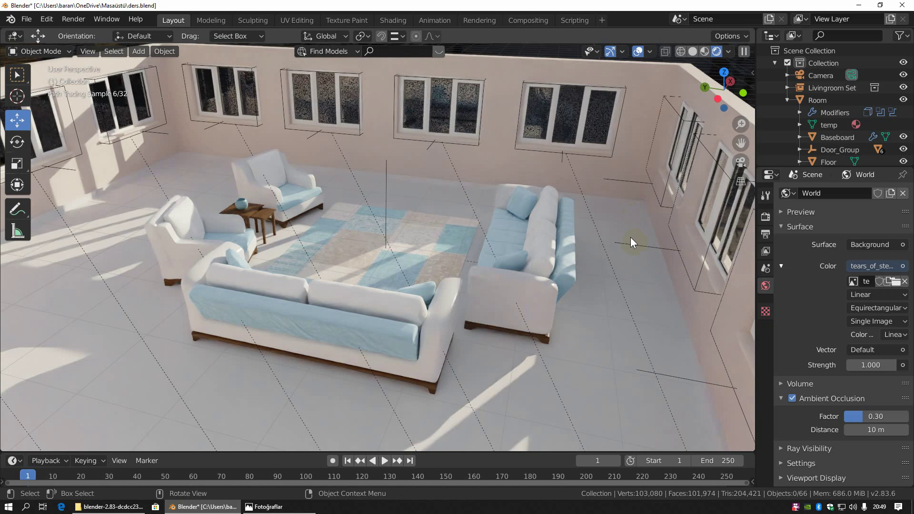
key("n")
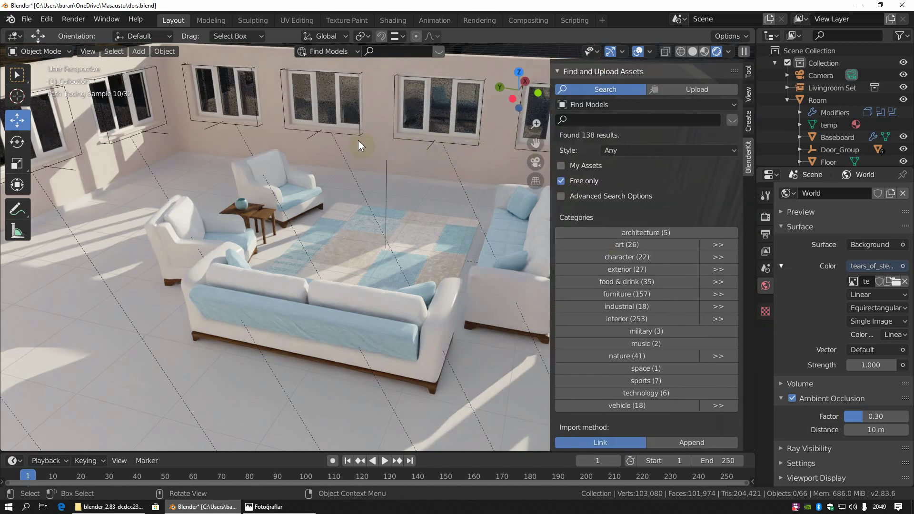
Add a ceiling to the Archimesh Room object.
left_click(818, 101)
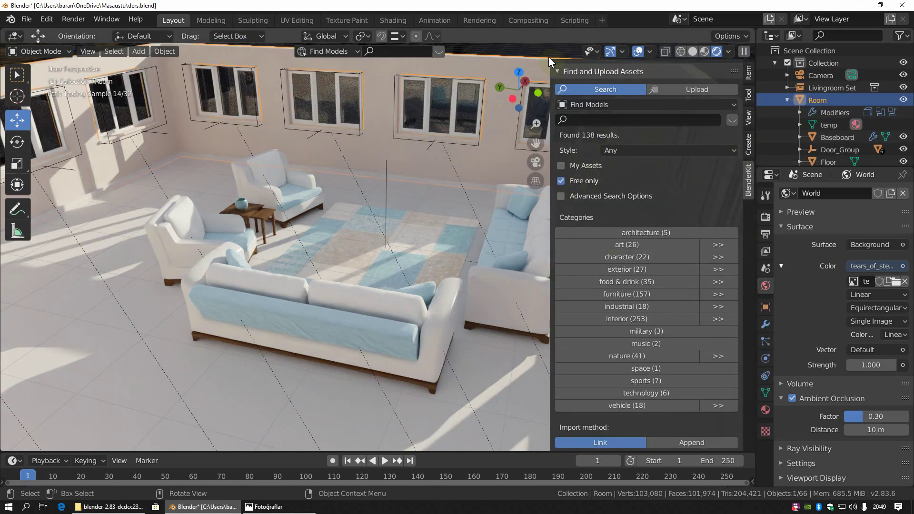
left_click(749, 145)
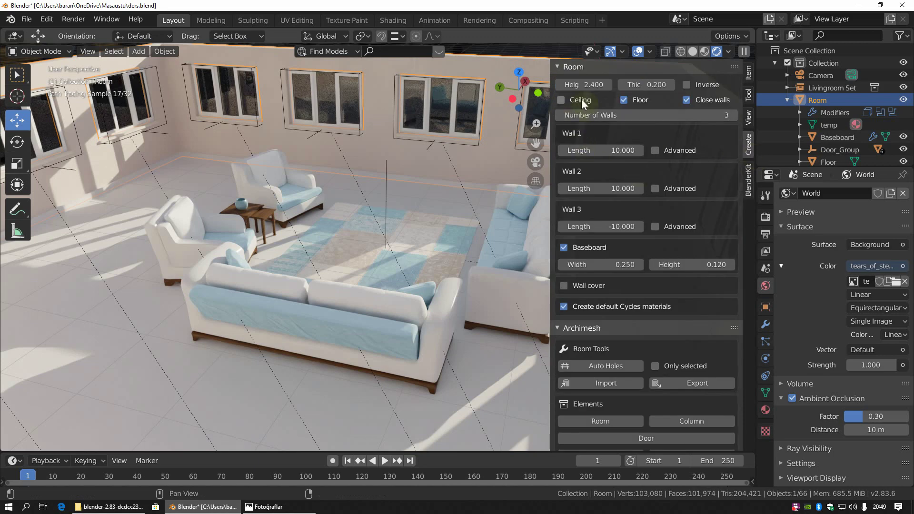
left_click(560, 100)
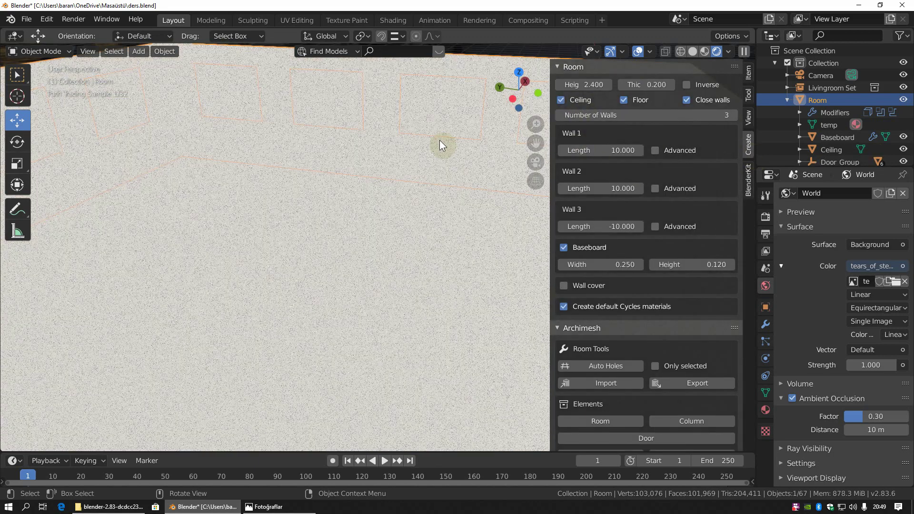
key("n")
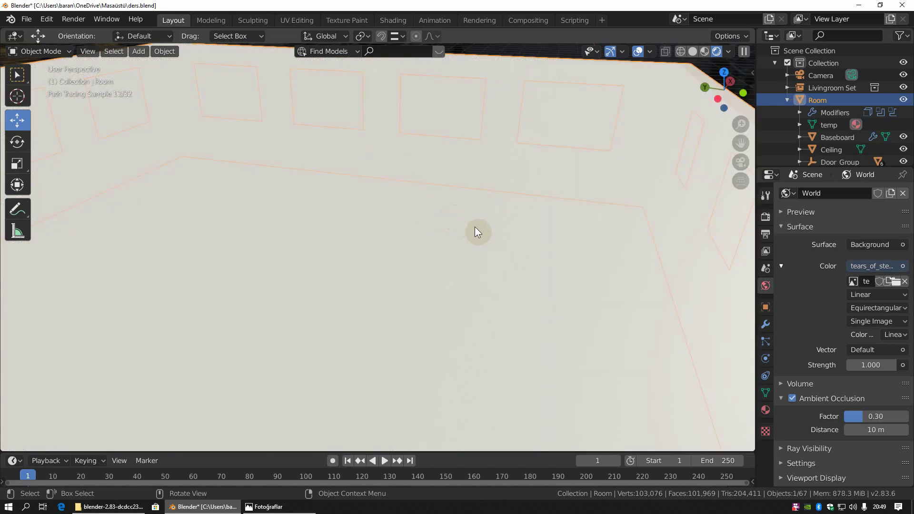
Show the furnished interior in rendered shading with viewport overlays turned off.
mouse_move(472, 272)
middle_mouse_down()
mouse_move(438, 298)
mouse_move(416, 270)
mouse_move(418, 259)
mouse_move(452, 249)
mouse_move(478, 225)
mouse_move(478, 240)
mouse_move(462, 249)
mouse_move(629, 142)
middle_mouse_up()
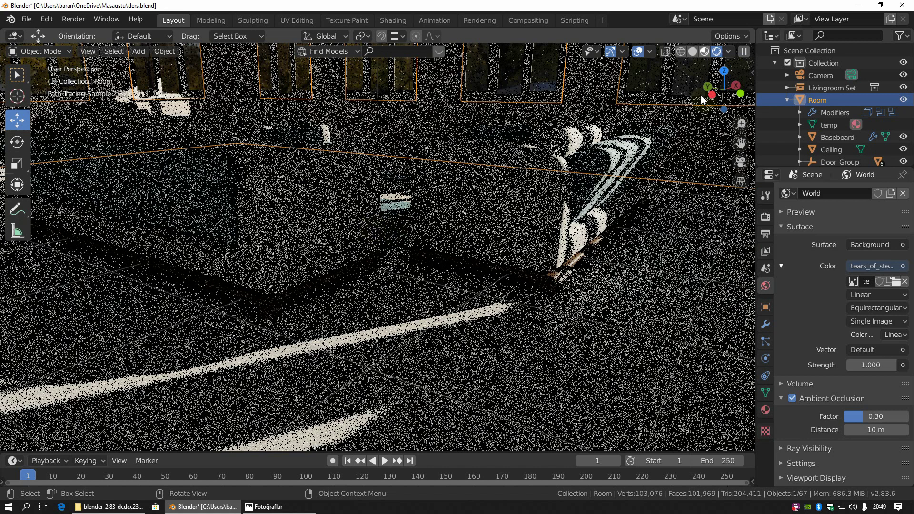
key("z")
mouse_move(416, 188)
middle_mouse_down()
mouse_move(468, 216)
mouse_move(461, 229)
mouse_move(431, 221)
mouse_move(518, 224)
mouse_move(489, 220)
mouse_move(493, 241)
middle_mouse_up()
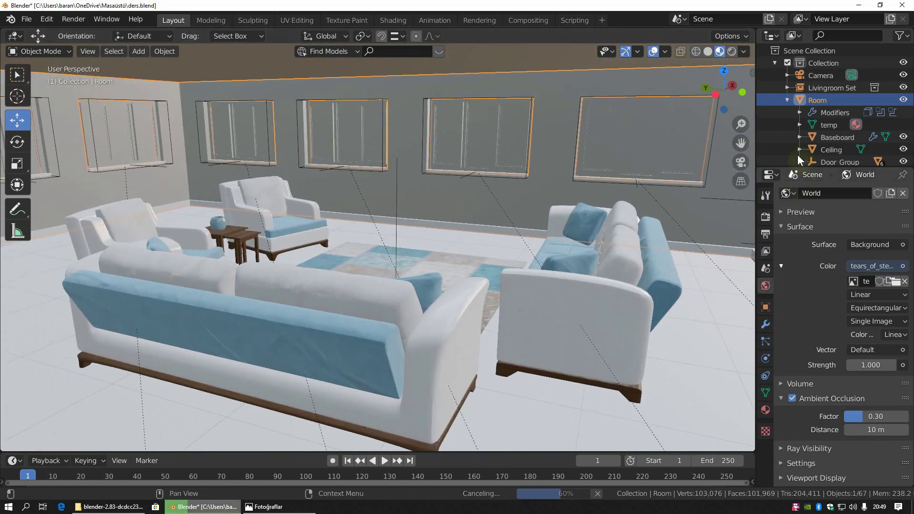
left_click(733, 53)
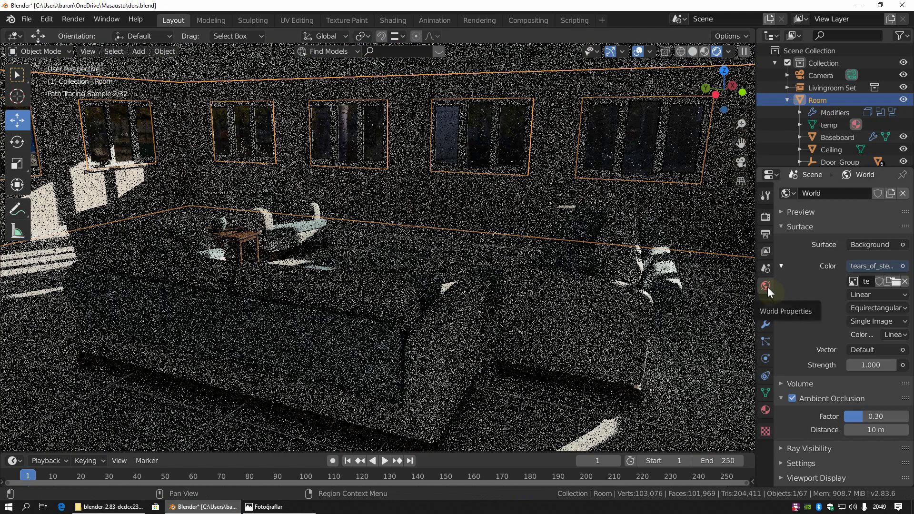
left_click(638, 51)
Enable Film Transparent and Transparent Glass in the render settings.
left_click(765, 217)
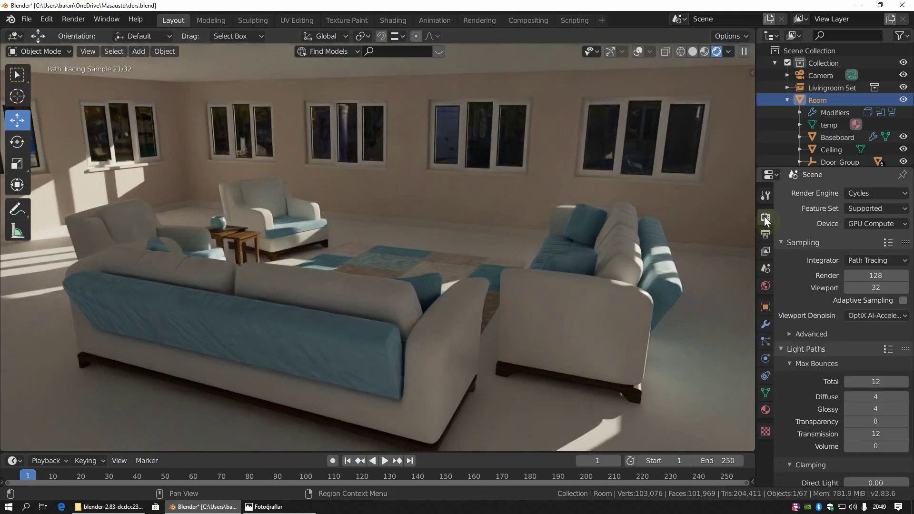
scroll(778, 398, "down", 2)
scroll(785, 400, "down", 6)
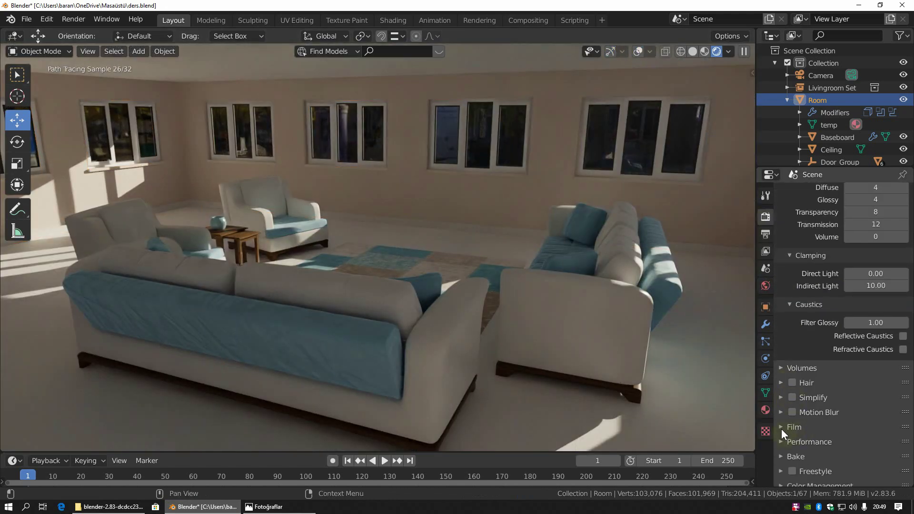
left_click(792, 445)
scroll(817, 384, "down", 5)
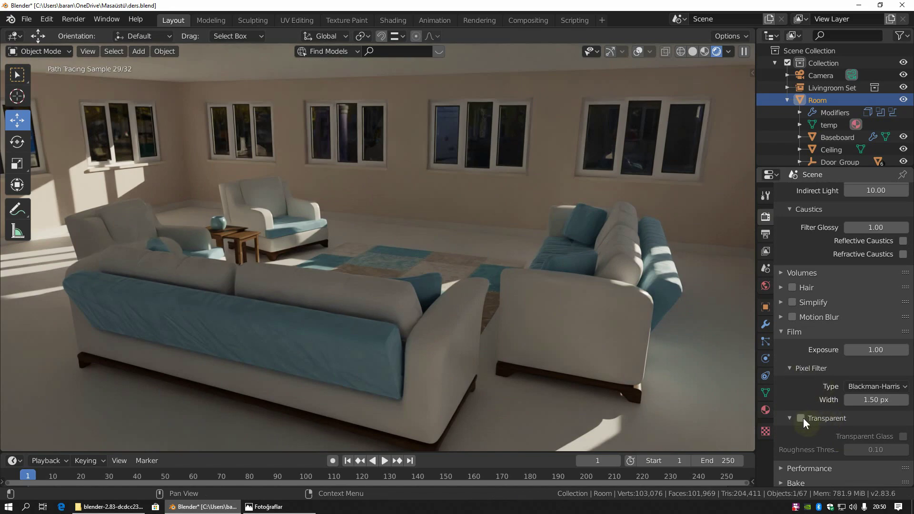
scroll(485, 180, "down", 4)
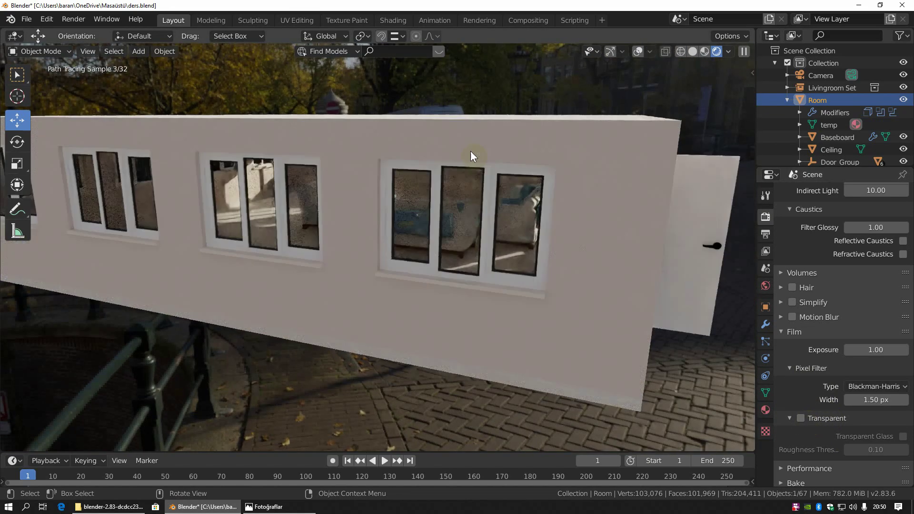
left_click(800, 417)
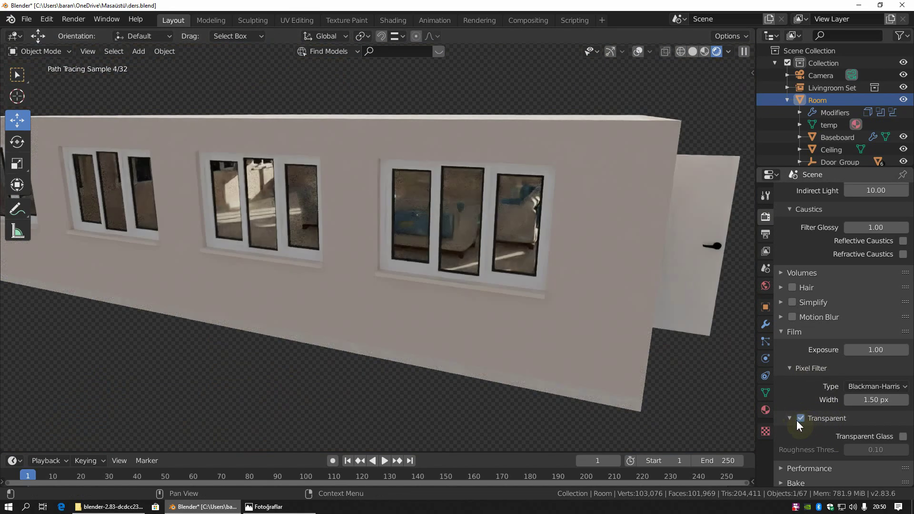
scroll(405, 201, "up", 3)
scroll(414, 209, "up", 5)
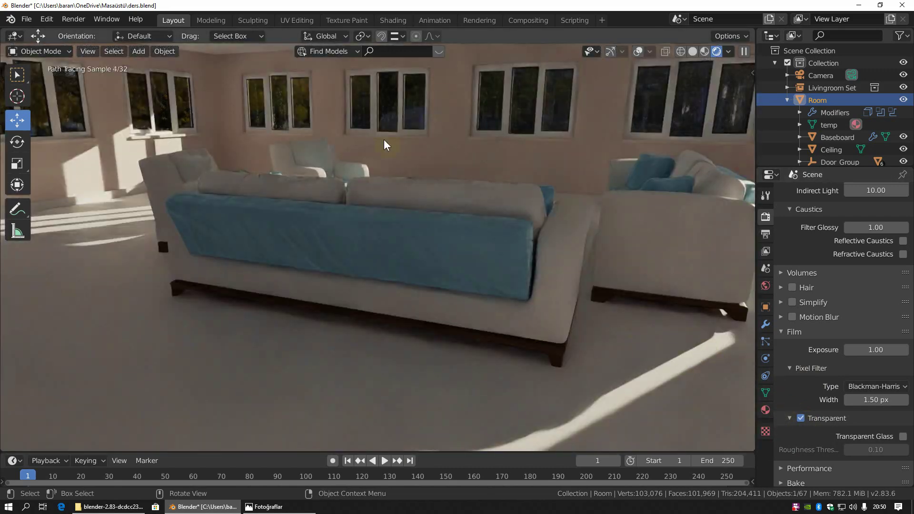
left_click(902, 435)
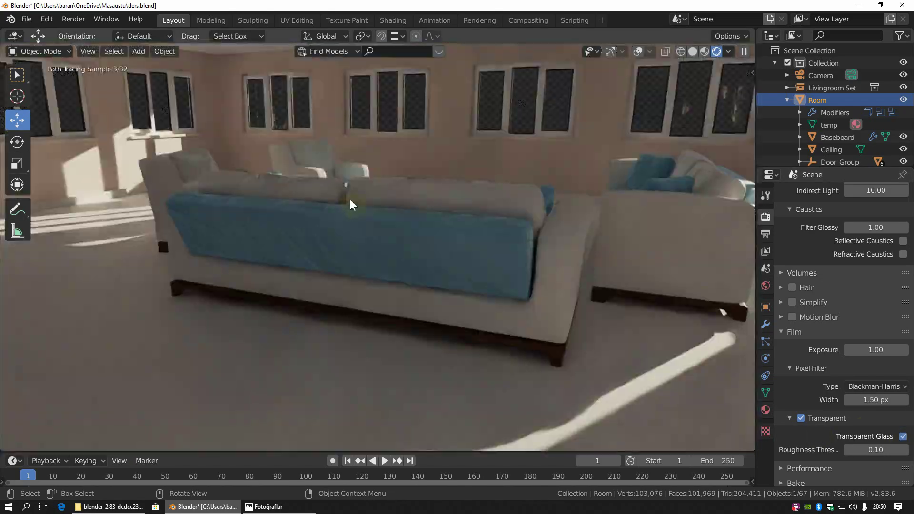
mouse_move(350, 199)
middle_mouse_down()
mouse_move(376, 219)
mouse_move(466, 236)
middle_mouse_up()
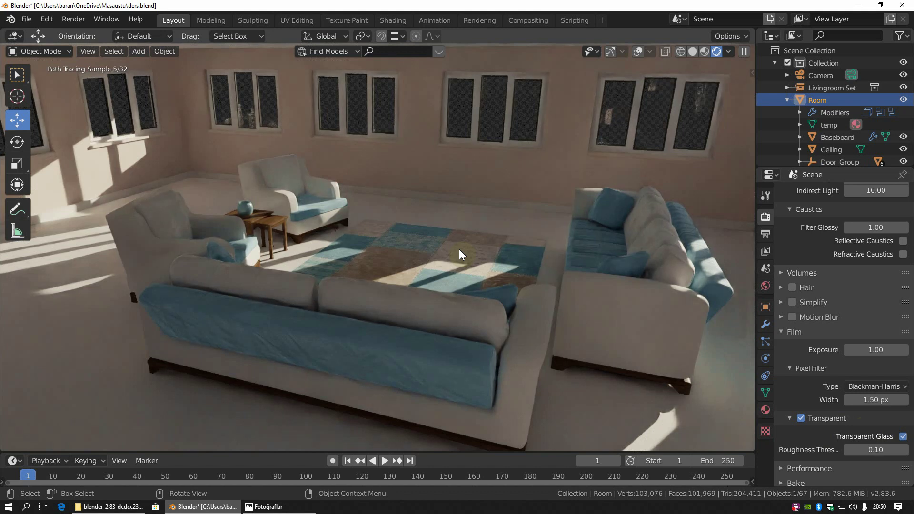
Set the world strength to 2.000 and bring up the untitled.png render in Photos.
left_click(766, 285)
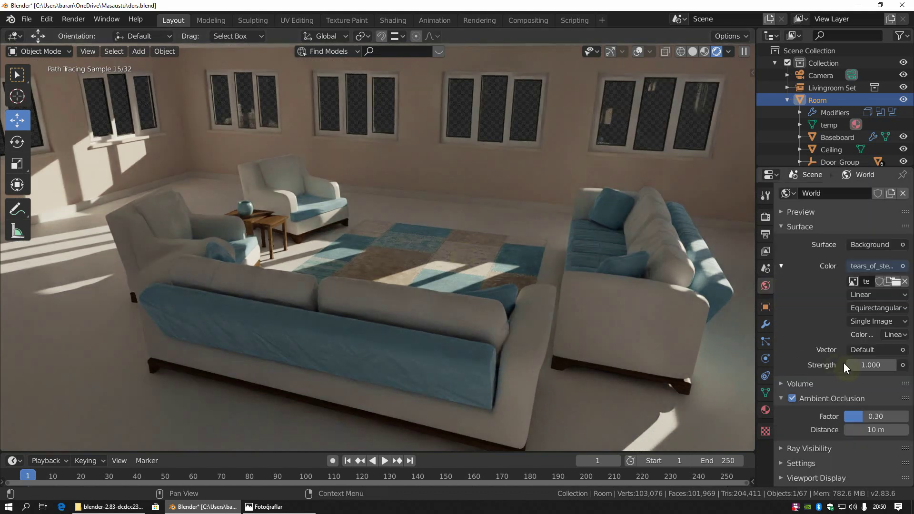
left_click(871, 365)
type("2")
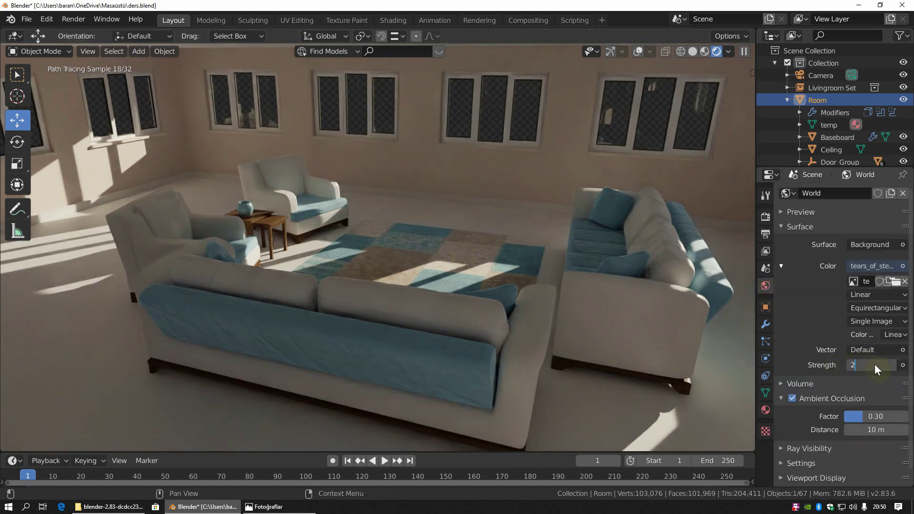
key("Return")
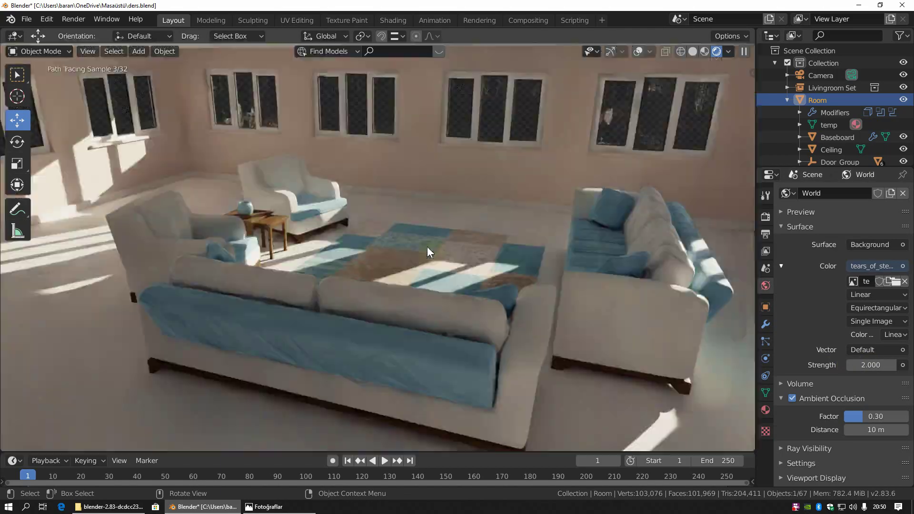
left_click(269, 506)
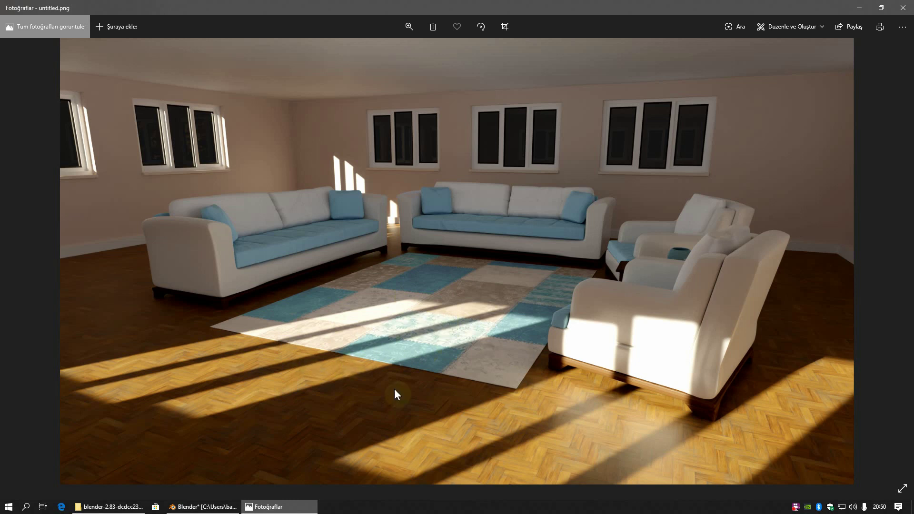
Compare the Photos render with the Blender scene, ending back in Blender.
left_click(202, 506)
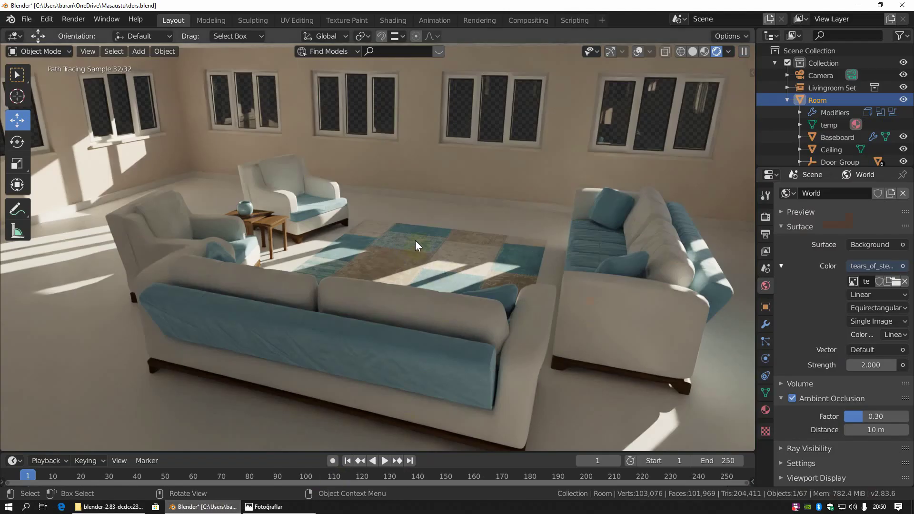
left_click(267, 506)
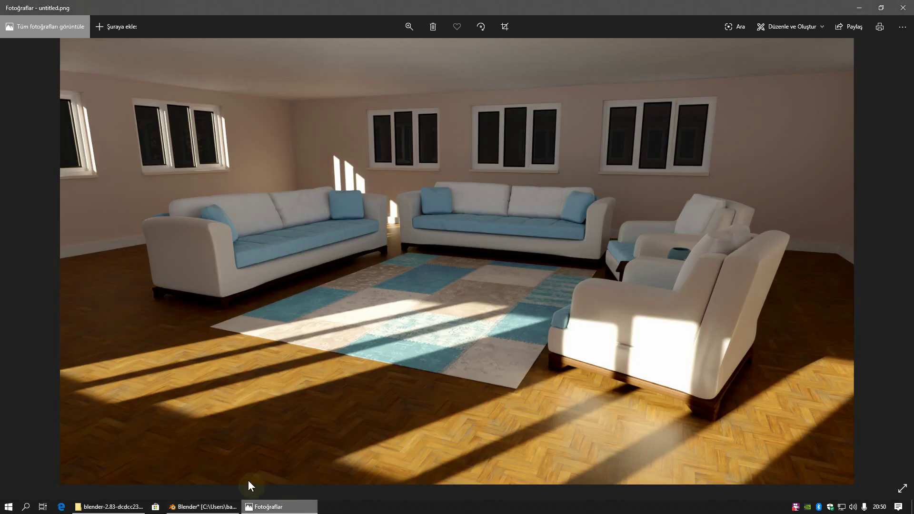
left_click(219, 506)
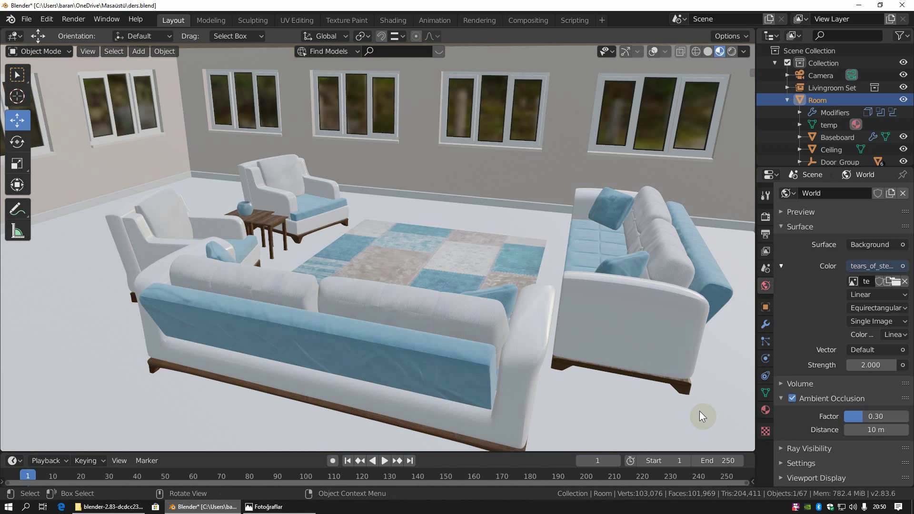
Give the floor material the parquet albedo image texture as its Base Color.
left_click(705, 51)
left_click(633, 415)
key("KP_Divide")
key("KP_Divide")
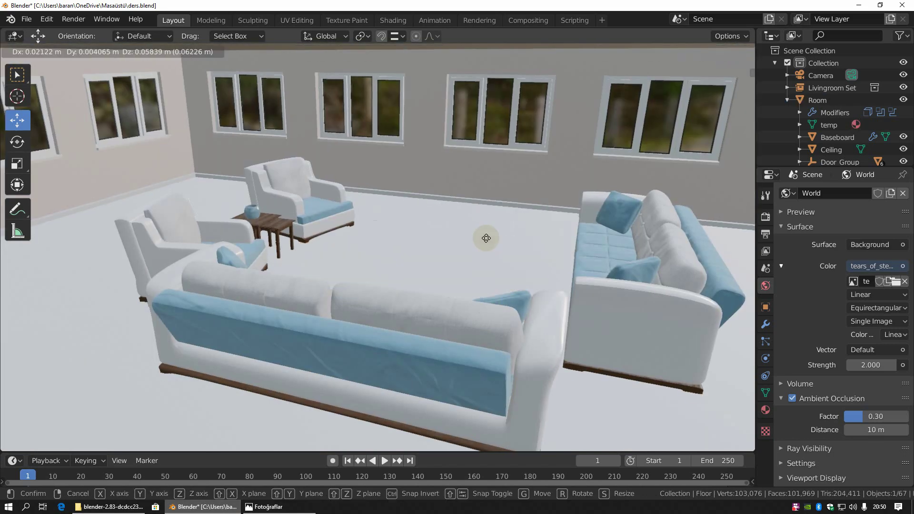
left_click(764, 410)
left_click(902, 335)
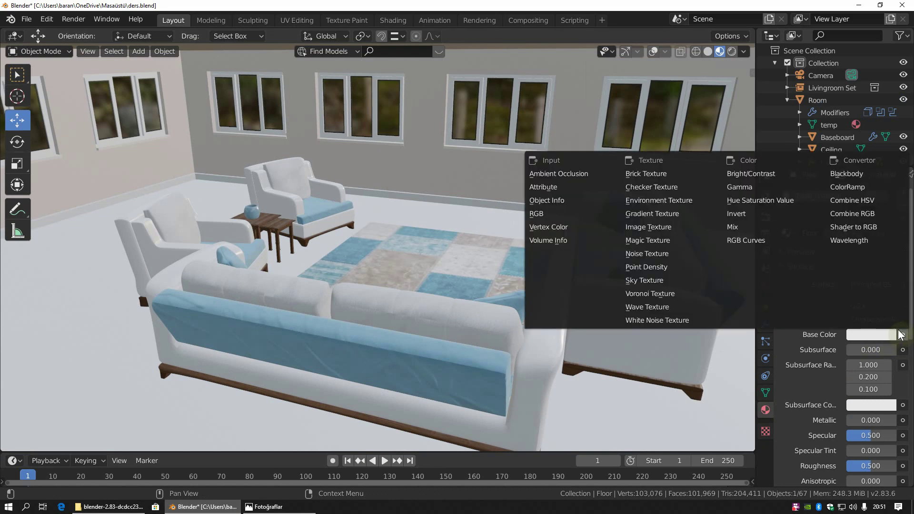
left_click(667, 224)
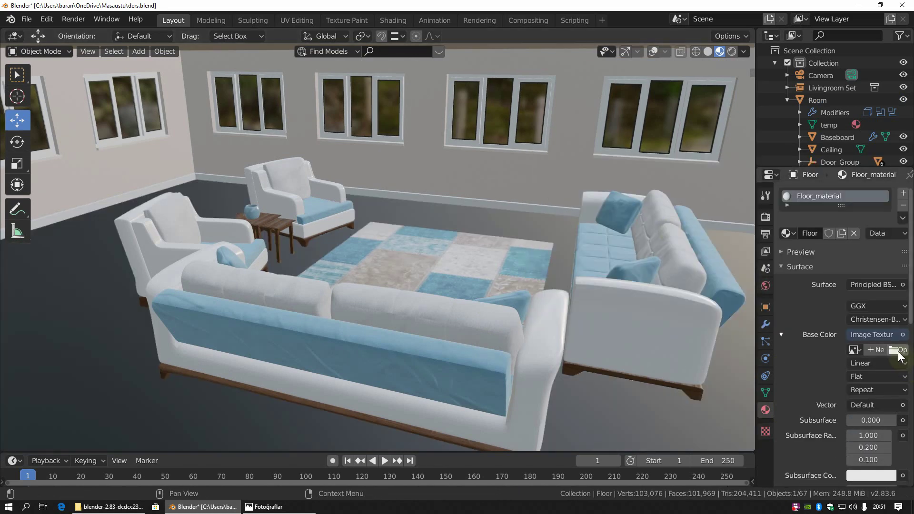
left_click(897, 350)
left_click(188, 219)
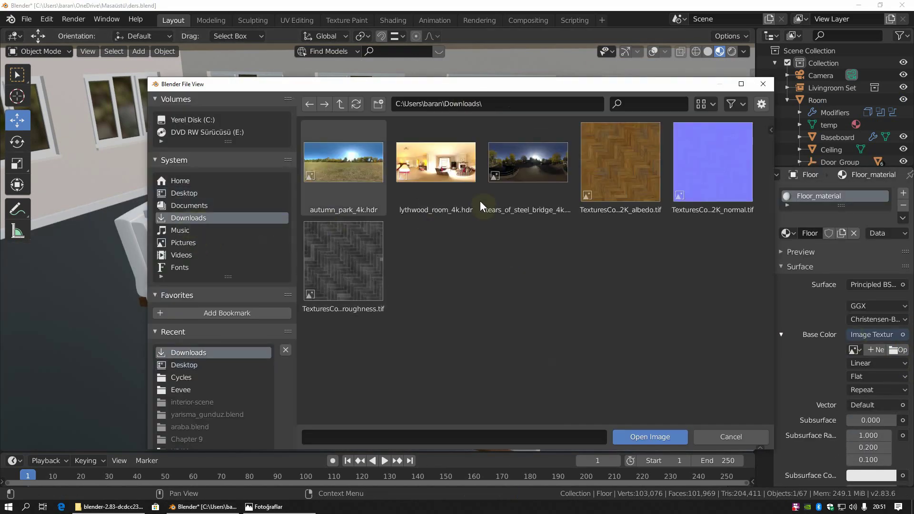
double_click(609, 171)
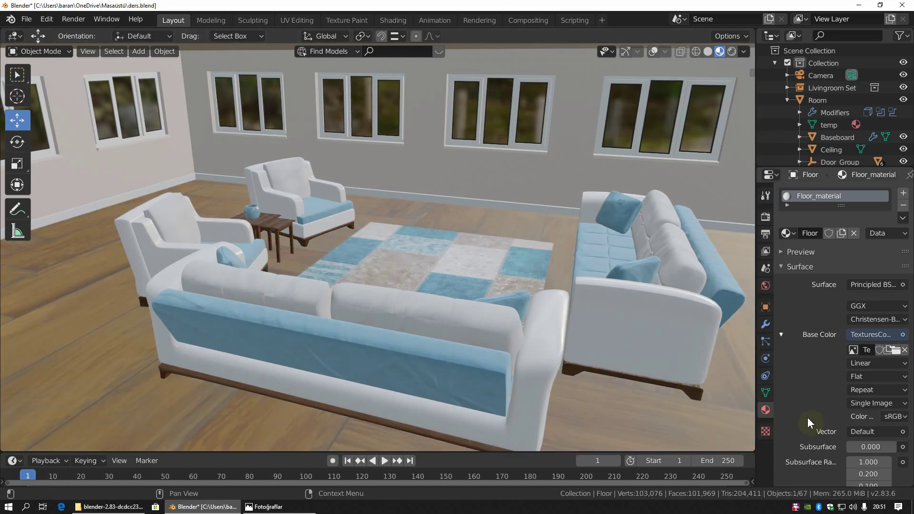
Route the floor texture through a Mapping node driven by UV coordinates.
scroll(827, 399, "down", 2)
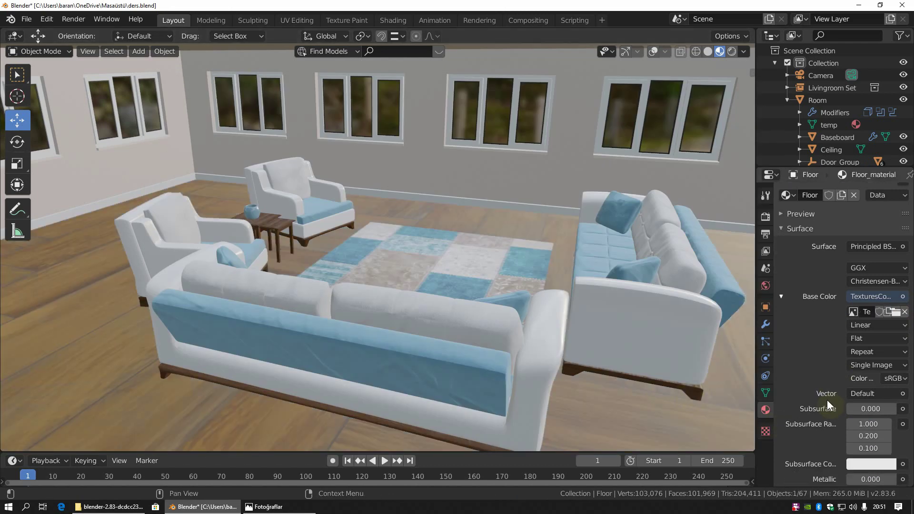
left_click(902, 394)
left_click(809, 72)
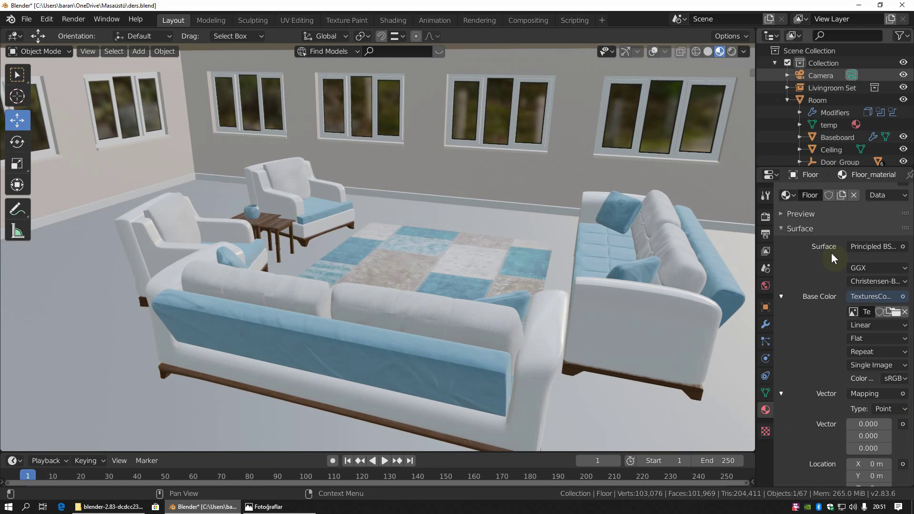
left_click(902, 424)
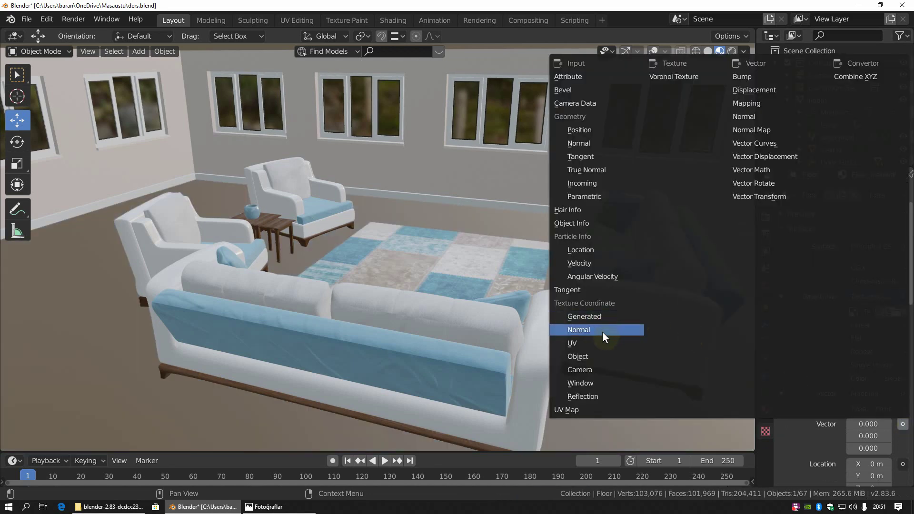
left_click(587, 344)
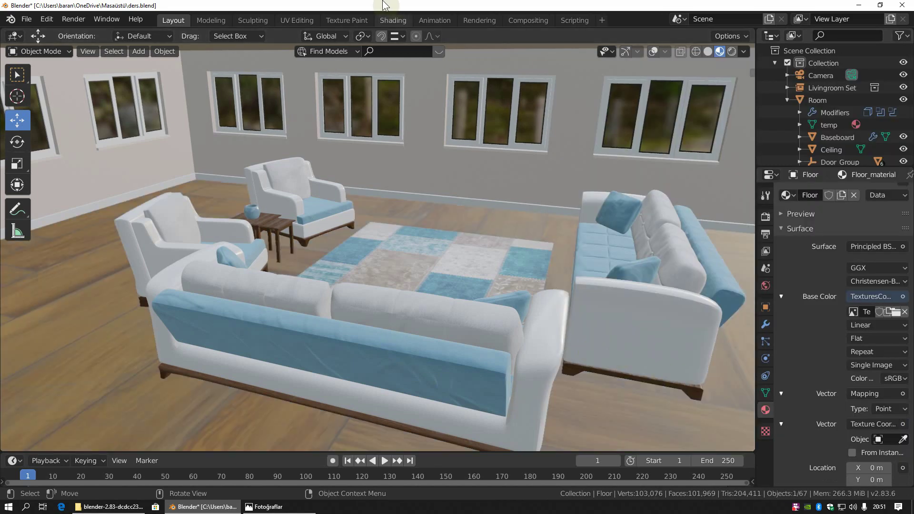
left_click(291, 21)
Scale the floor UVs by about 11.15 so the parquet repeats in small tiles.
scroll(314, 190, "down", 5)
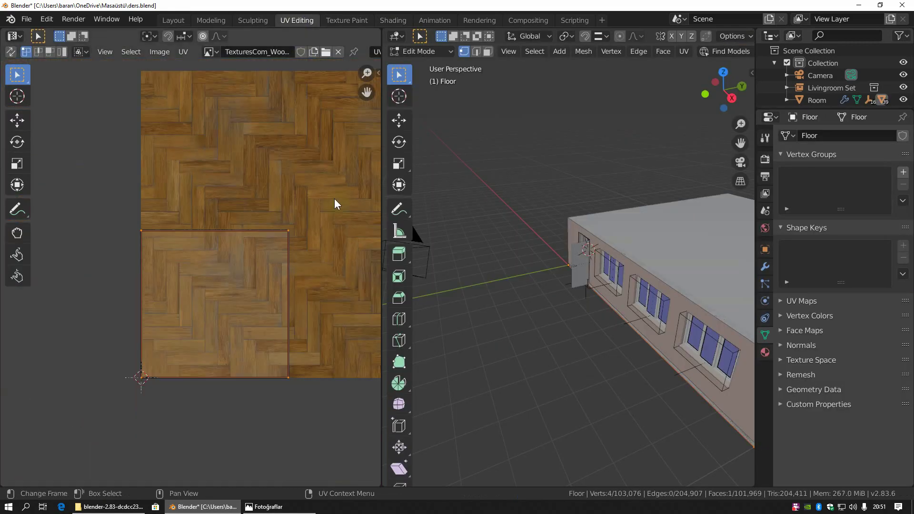
scroll(334, 198, "down", 2)
scroll(623, 265, "down", 1)
scroll(555, 244, "up", 2)
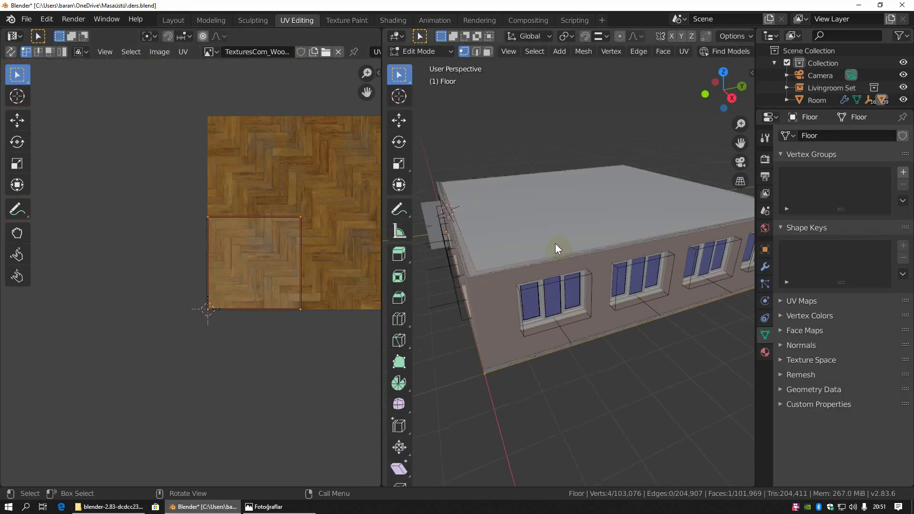
scroll(555, 244, "up", 3)
scroll(567, 240, "up", 2)
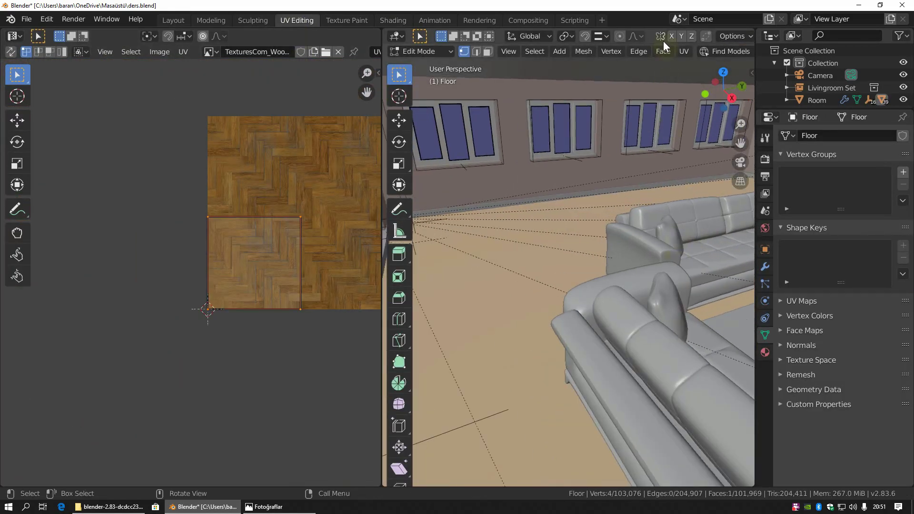
scroll(712, 56, "down", 3)
scroll(721, 55, "down", 3)
left_click(721, 53)
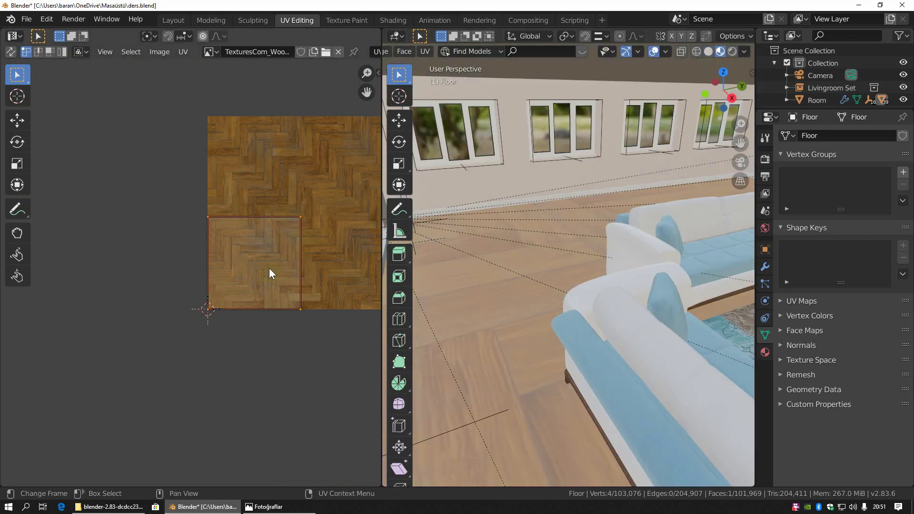
key("s")
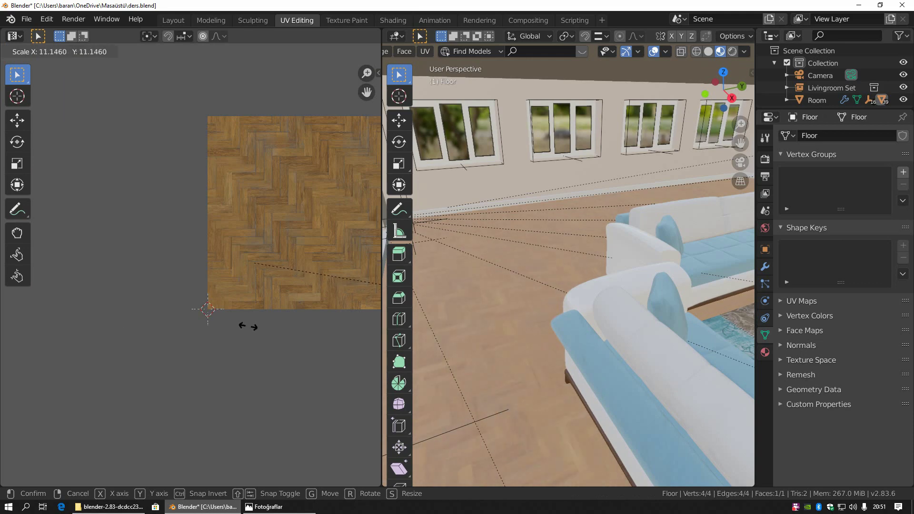
left_click(248, 327)
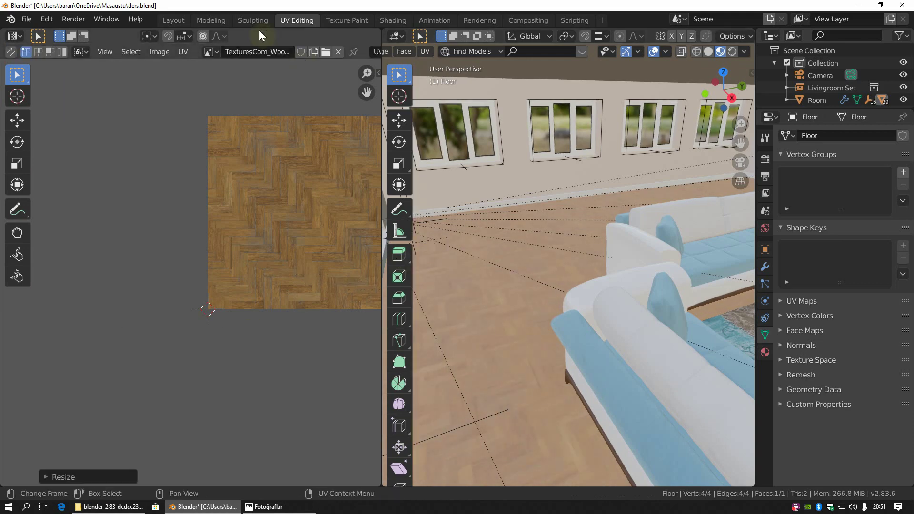
left_click(171, 21)
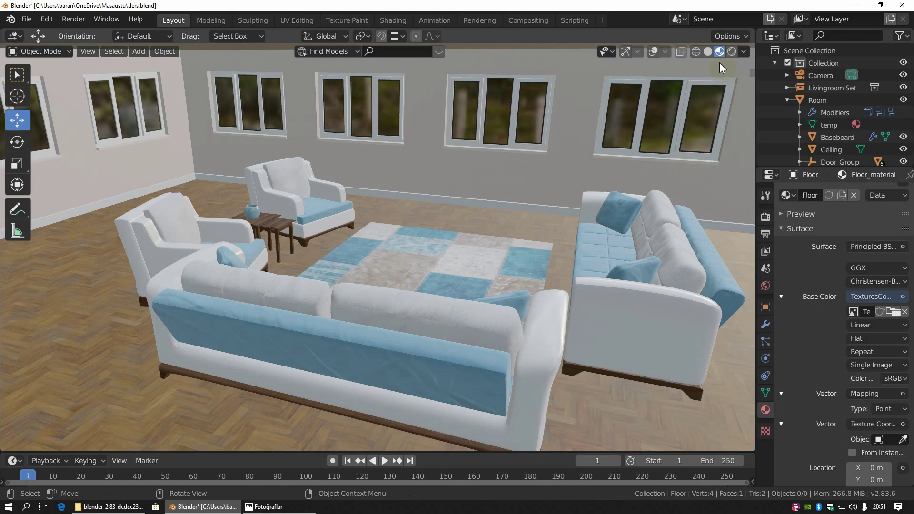
Preview the room with its tiled parquet floor in rendered shading, checking the Photos reference.
left_click(731, 51)
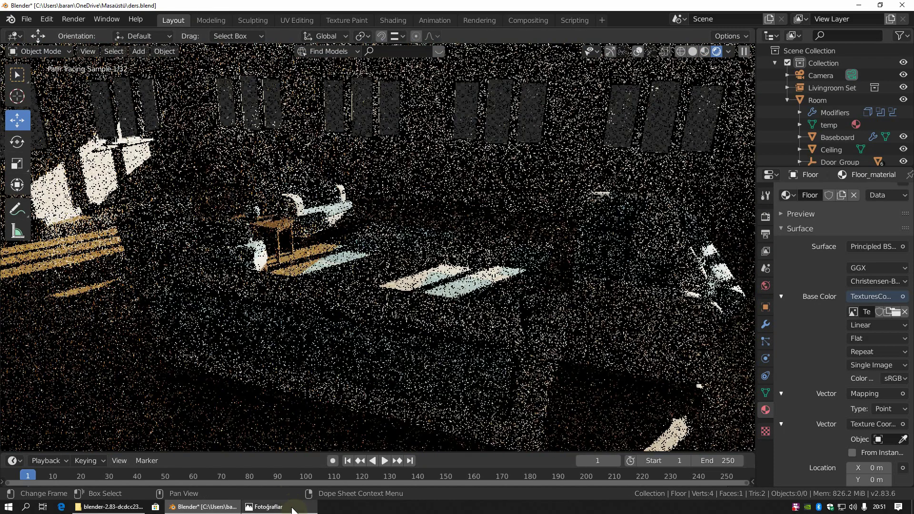
left_click(266, 507)
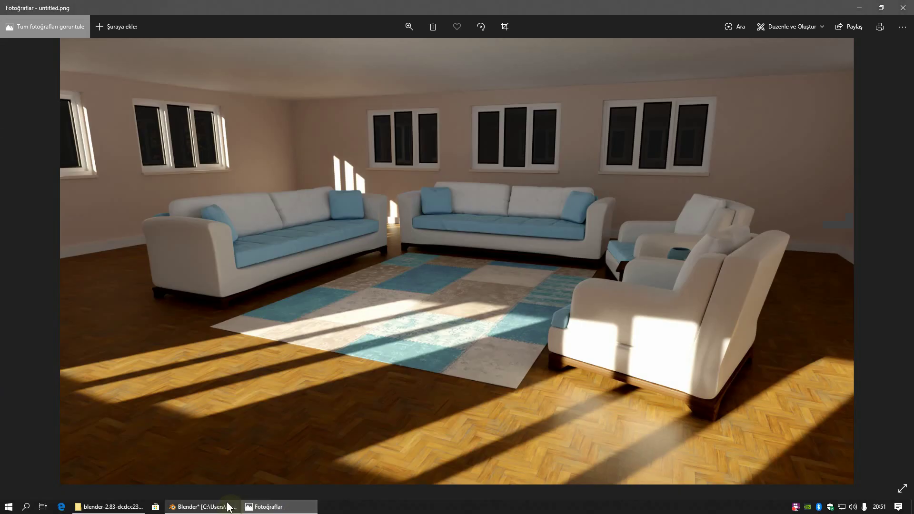
left_click(205, 507)
scroll(380, 322, "up", 5)
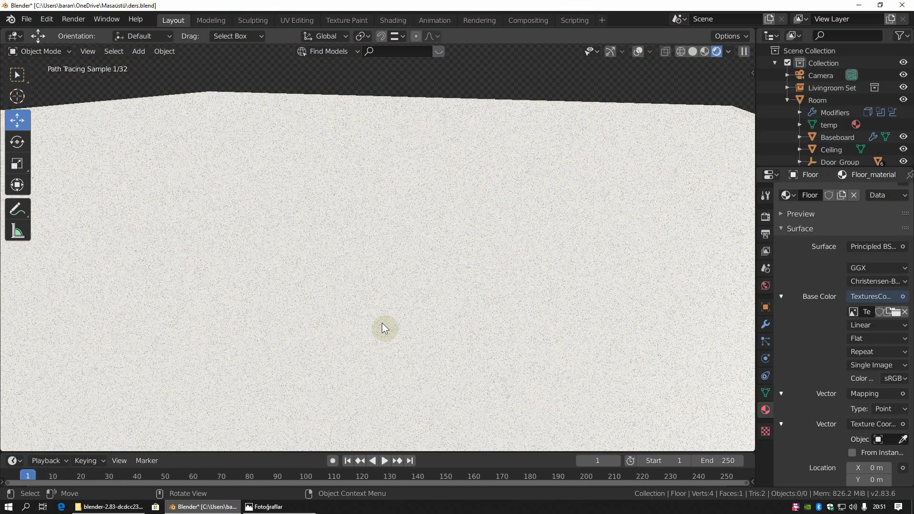
scroll(388, 329, "down", 5)
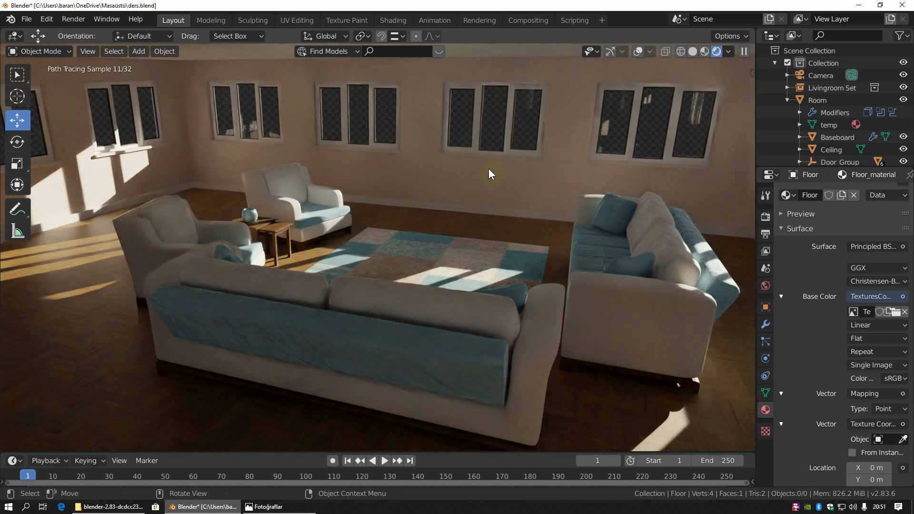
Switch to material preview, orbit outside to face the long window wall, and restore overlays.
left_click(704, 50)
left_click_drag(832, 168, 833, 240)
scroll(373, 227, "down", 5)
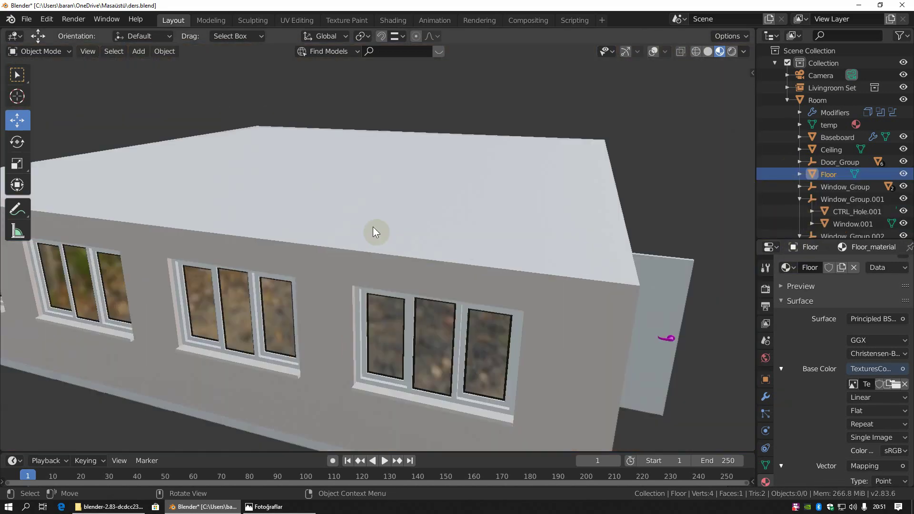
scroll(373, 227, "down", 3)
middle_click_drag(345, 225, 299, 221)
scroll(386, 248, "up", 1)
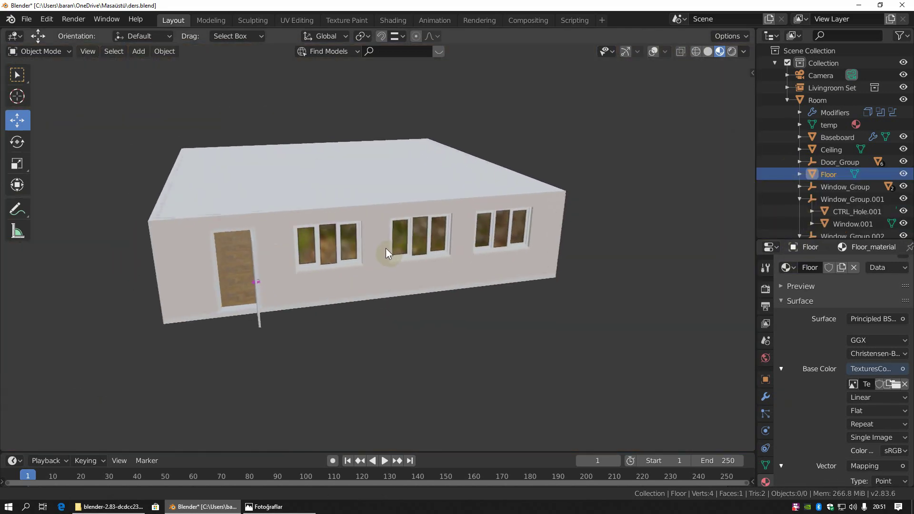
mouse_move(385, 248)
middle_mouse_down()
mouse_move(373, 233)
mouse_move(375, 244)
mouse_move(218, 227)
middle_mouse_up()
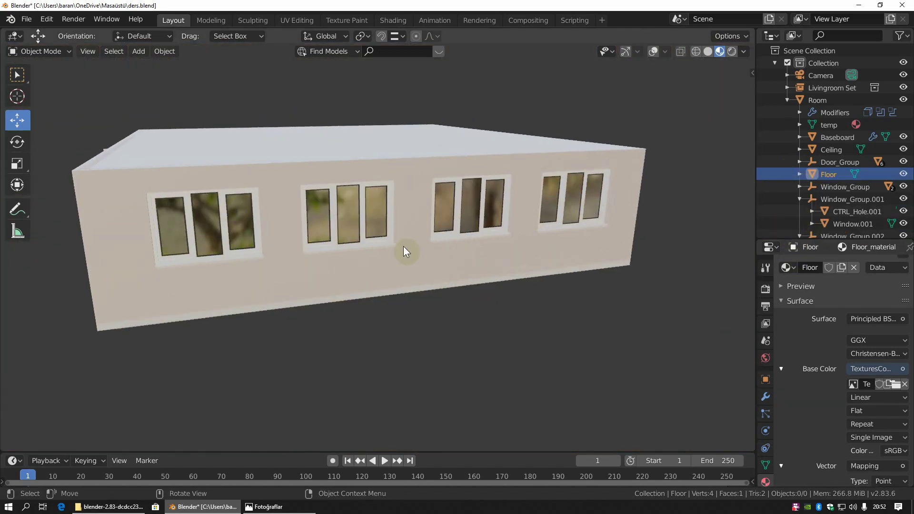
mouse_move(404, 247)
middle_mouse_down()
mouse_move(392, 247)
mouse_move(447, 230)
middle_mouse_up()
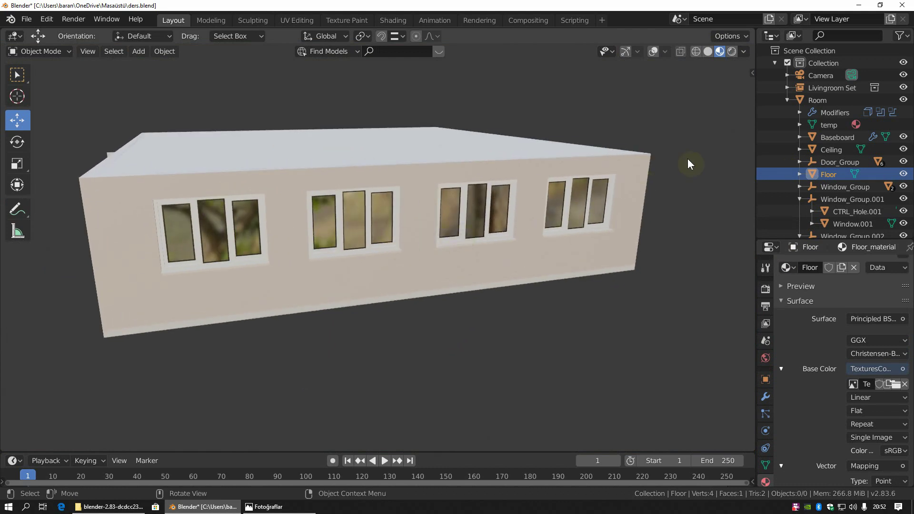
scroll(809, 169, "down", 4)
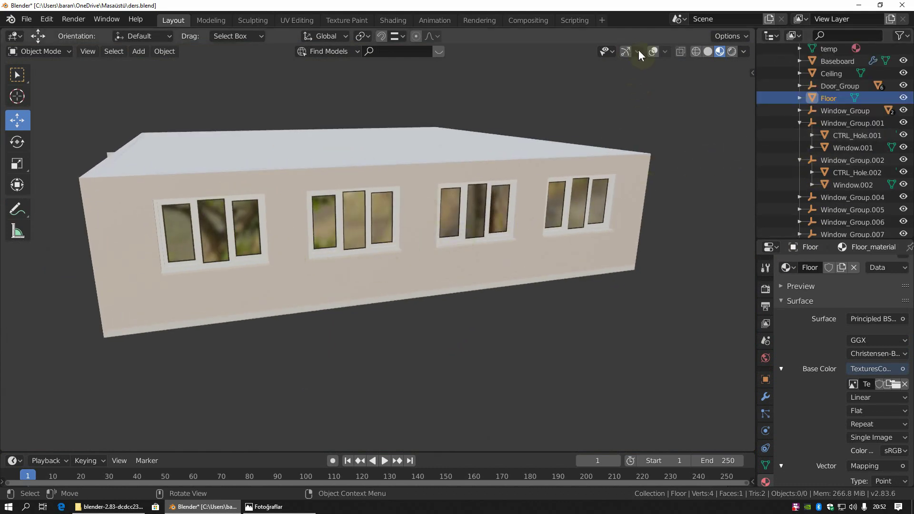
left_click(652, 51)
Identify the windows through the Window_Group entries, enlarge the Outliner, and select Window_Group.012.
left_click(401, 287)
middle_click_drag(401, 287, 295, 338)
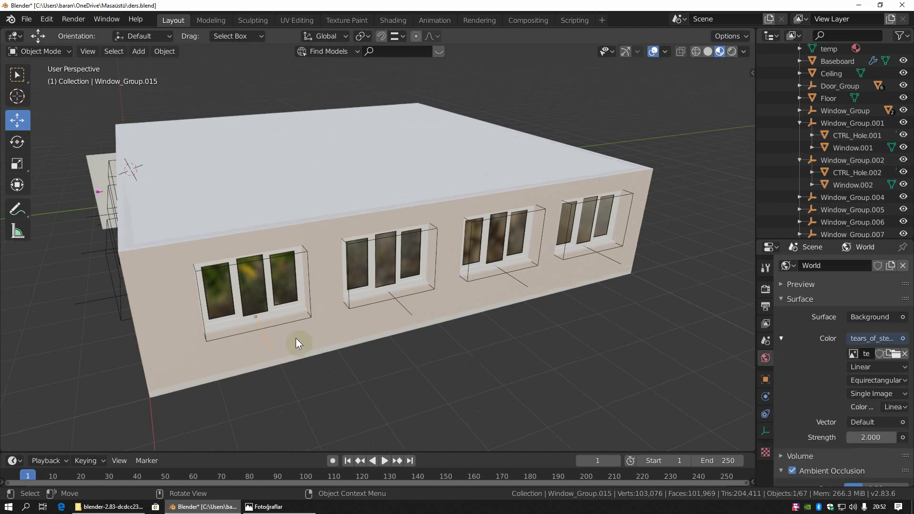
left_click(412, 314)
left_click(524, 283)
scroll(847, 161, "down", 4)
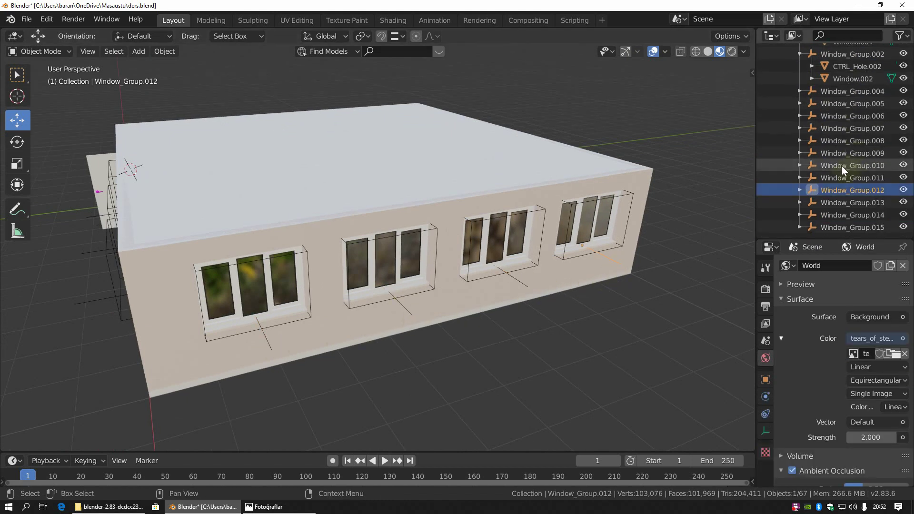
left_click(857, 189)
left_click(861, 214)
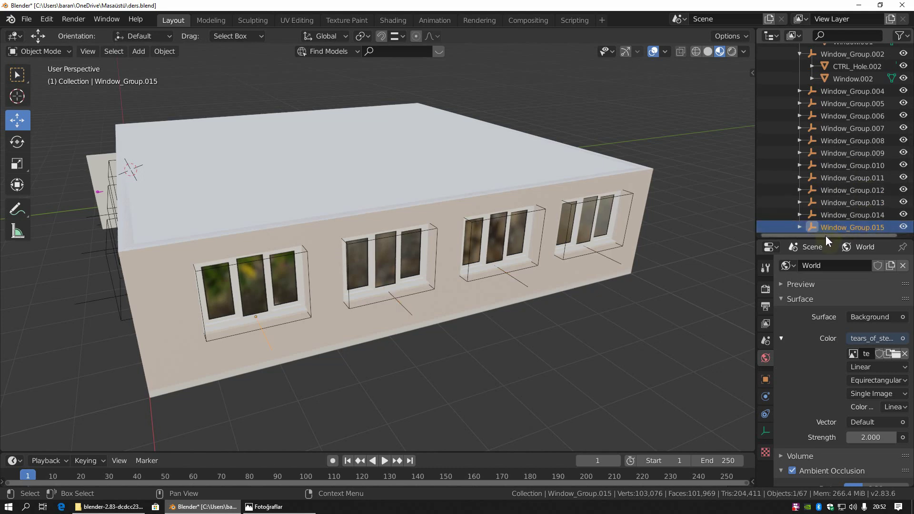
left_click_drag(826, 237, 826, 257)
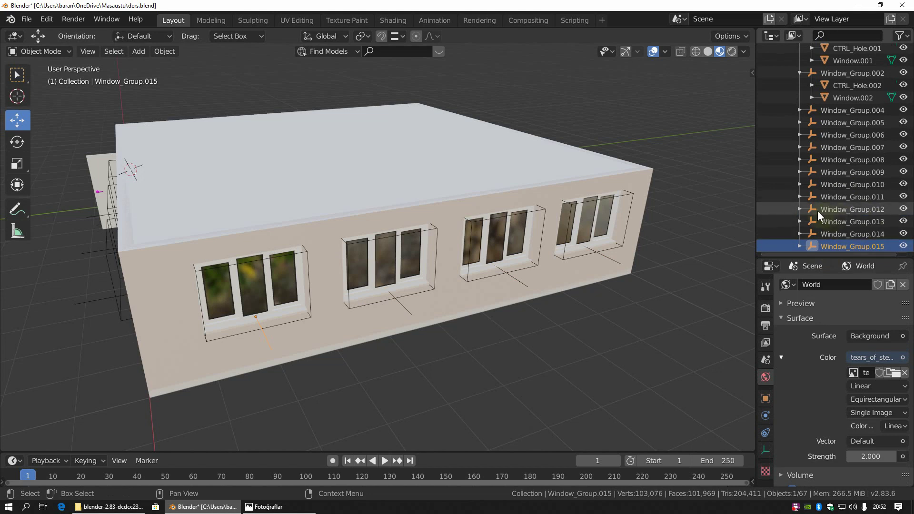
left_click(832, 209)
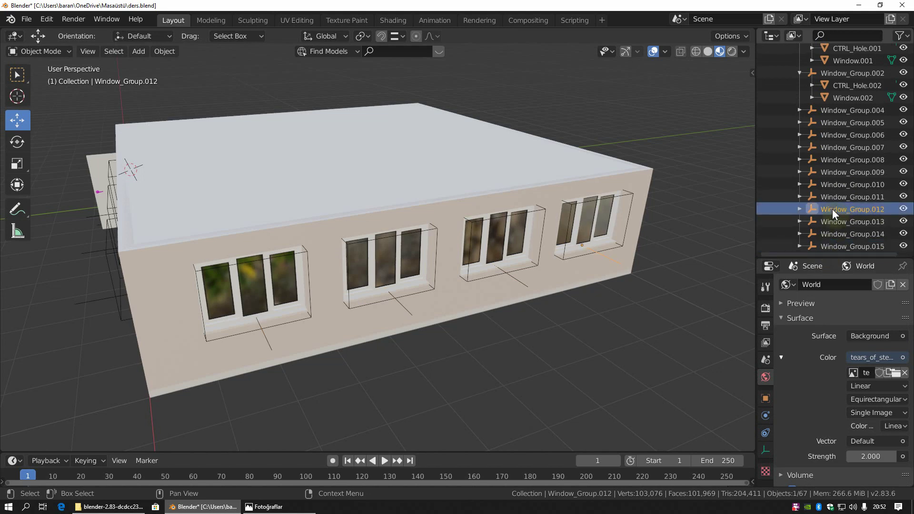
Delete Window_Group.012 with its children, removing the rightmost front window, and enlarge the Outliner.
right_click(833, 210)
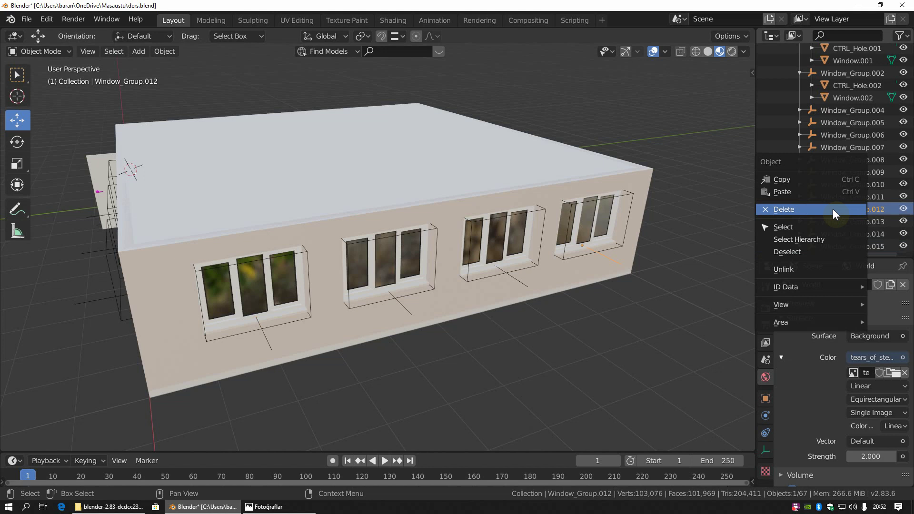
left_click(818, 240)
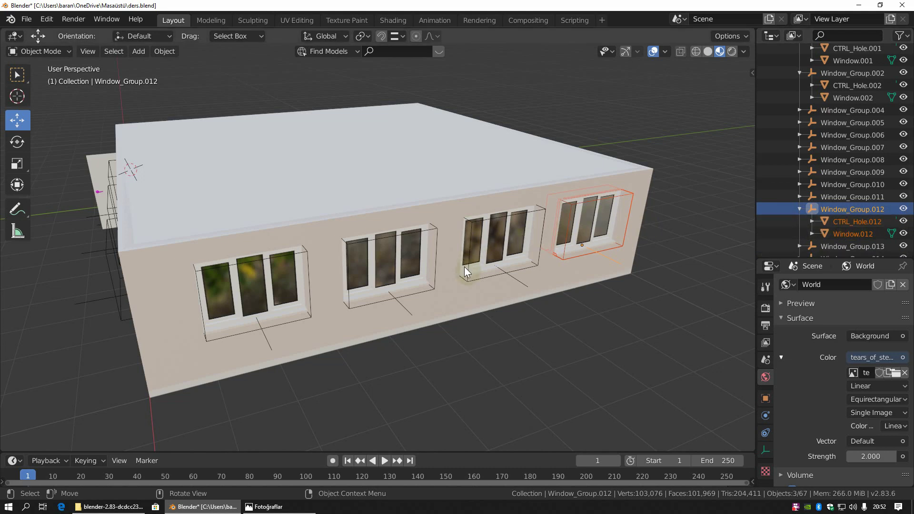
key("Delete")
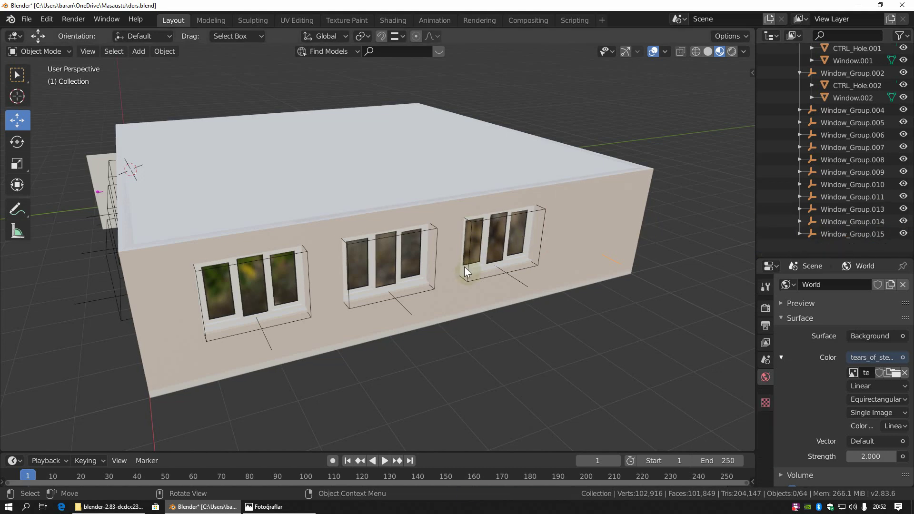
scroll(844, 209, "up", 1)
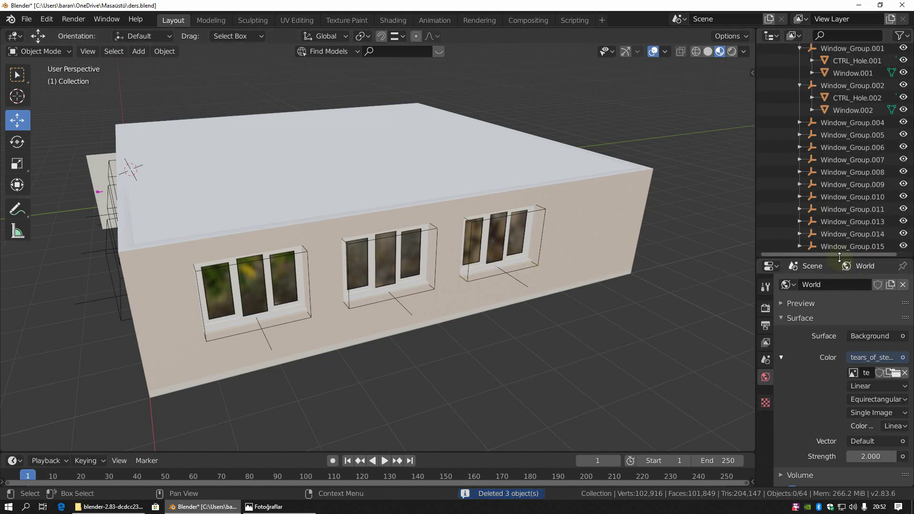
left_click_drag(839, 259, 840, 286)
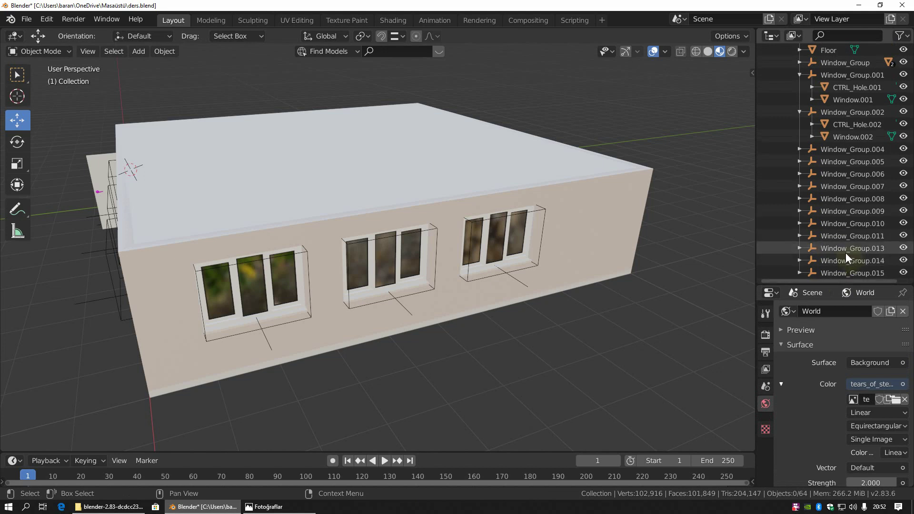
Parent Window_Group.014 and Window_Group.015 under Window_Group.013 in the Outliner.
left_click(813, 260)
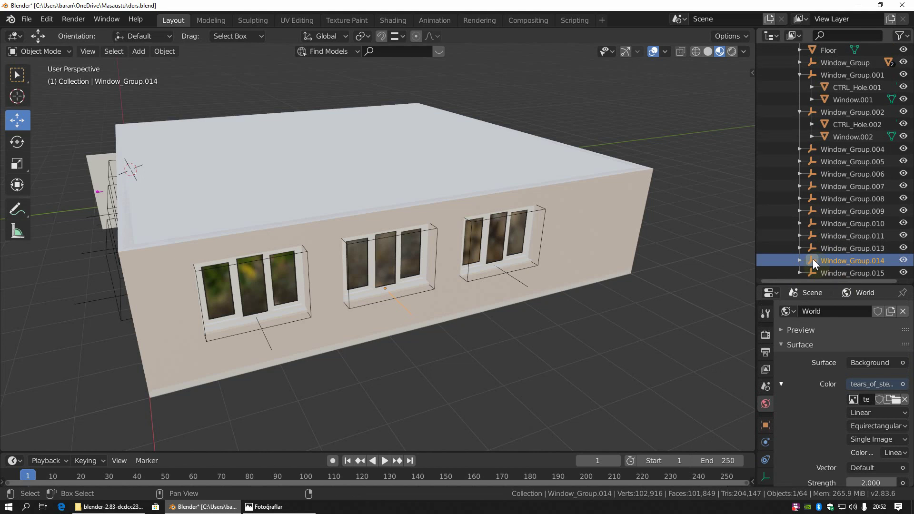
left_click_drag(812, 259, 809, 247)
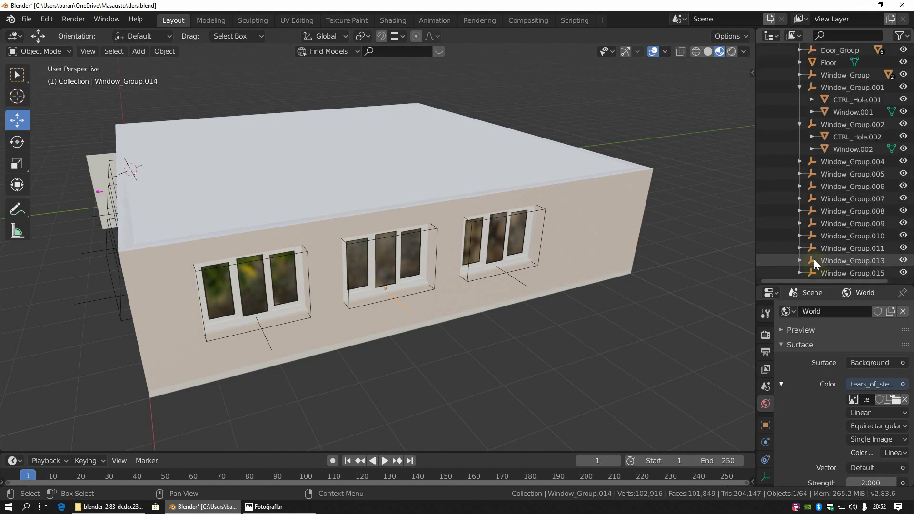
left_click(799, 261)
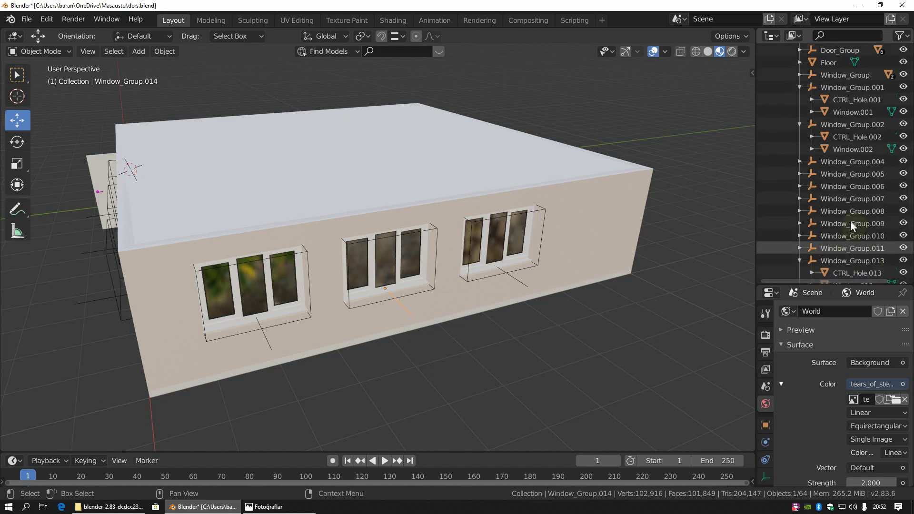
scroll(850, 220, "down", 2)
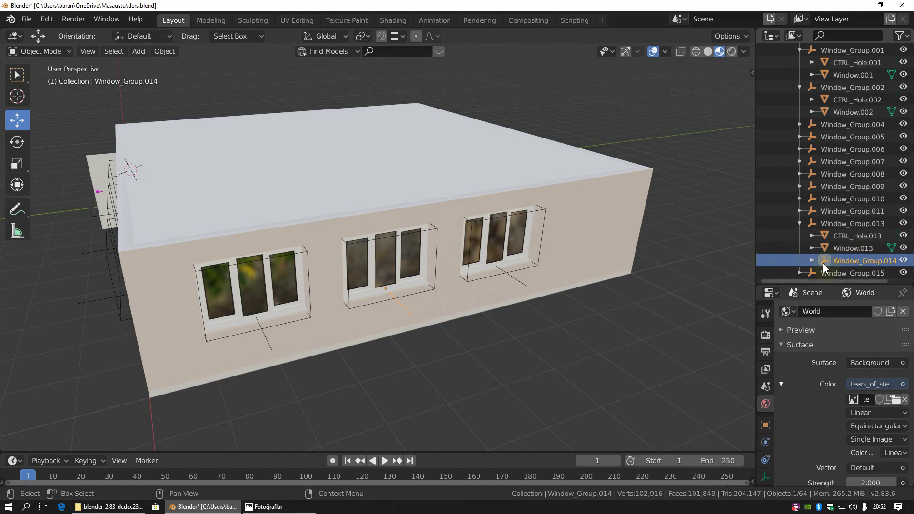
left_click(799, 224)
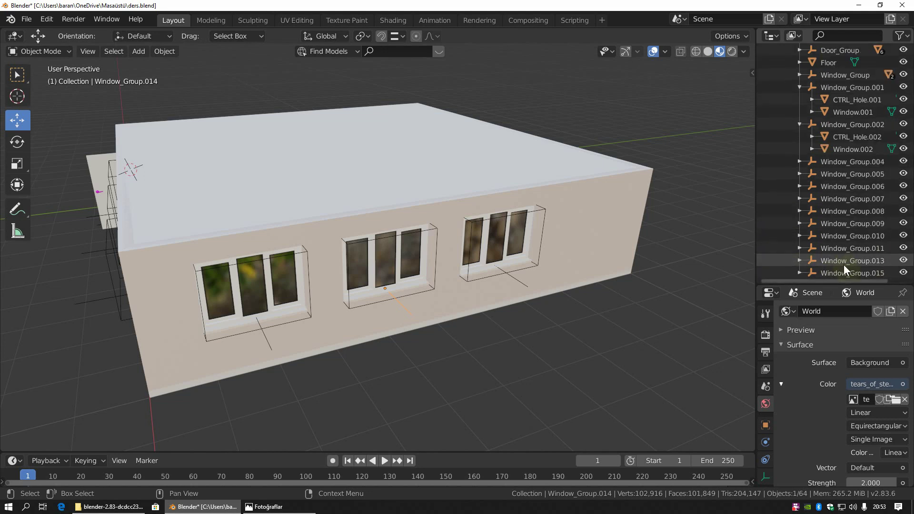
left_click(811, 276)
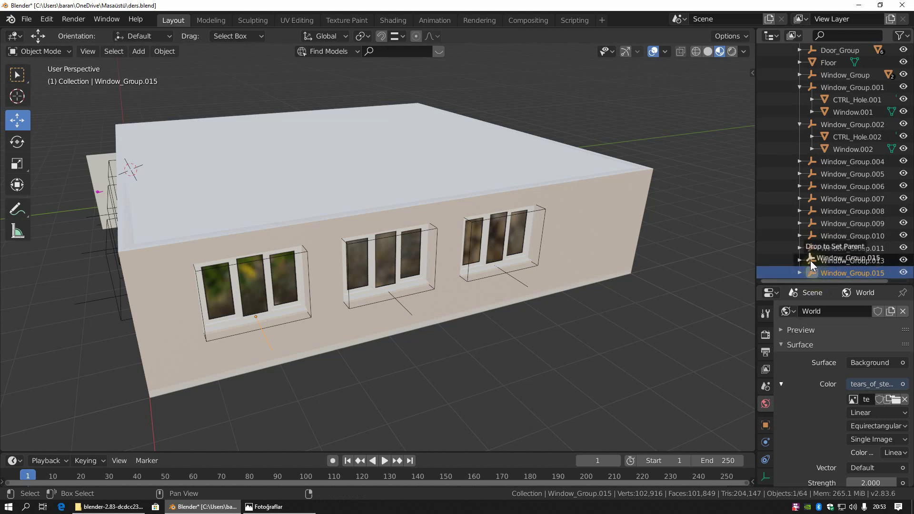
scroll(810, 261, "up", 1)
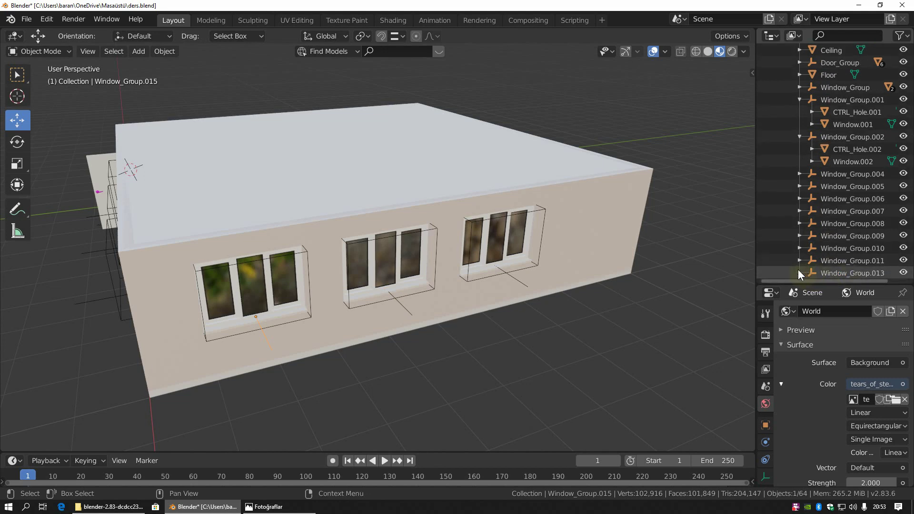
left_click(800, 273)
scroll(835, 219, "down", 2)
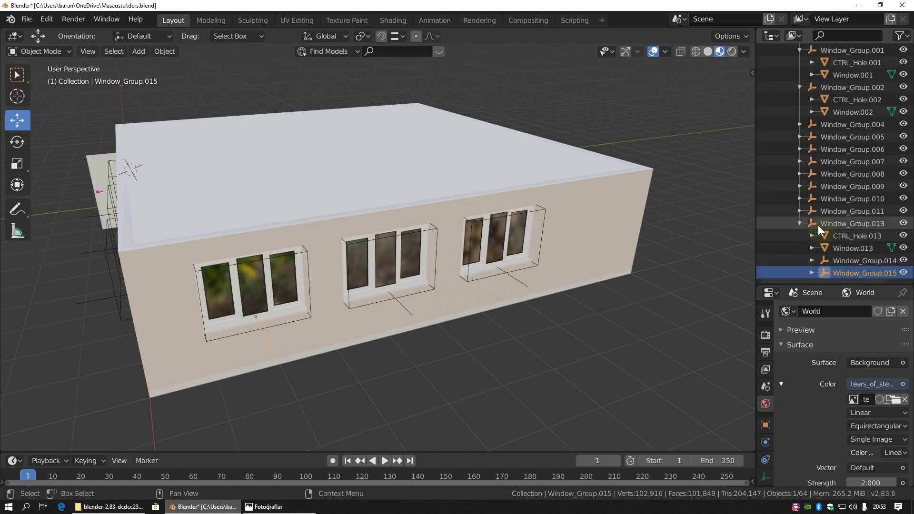
Select Window_Group.013's full hierarchy and delete all nine window objects.
left_click(818, 225)
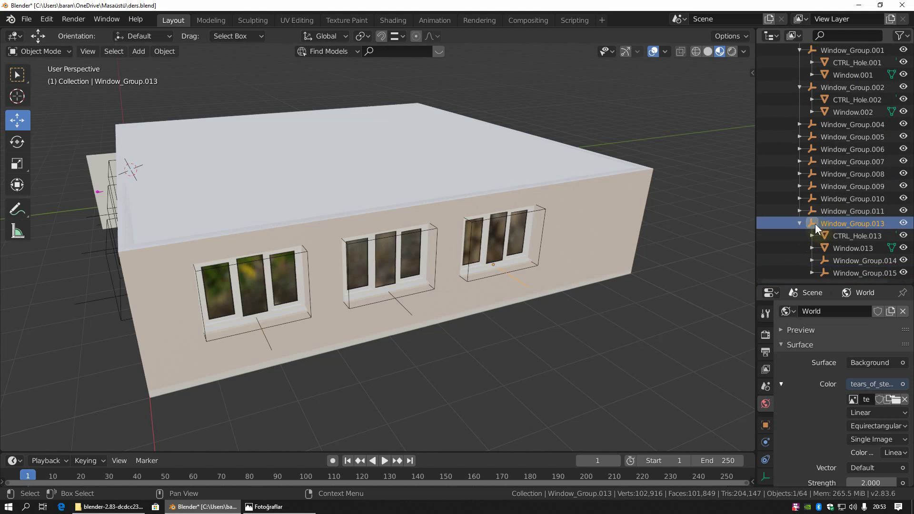
right_click(815, 224)
left_click(815, 225)
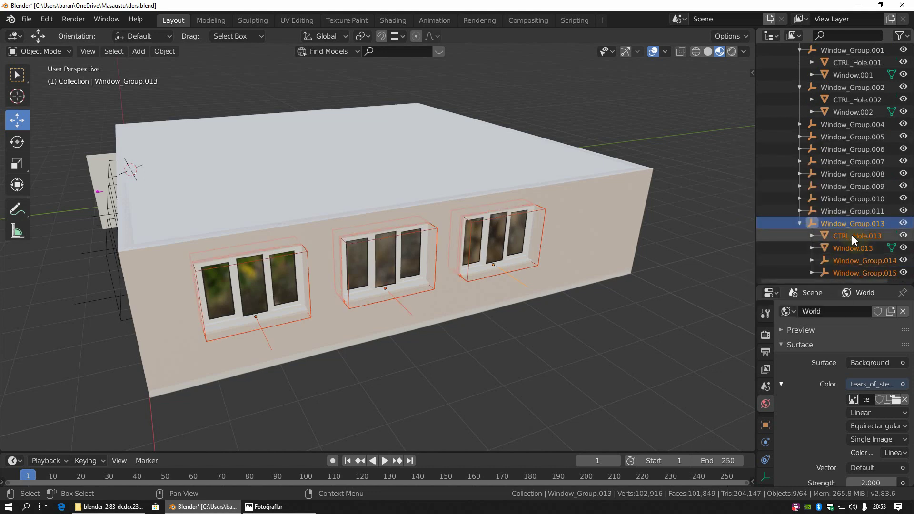
left_click(809, 261)
scroll(838, 261, "down", 1)
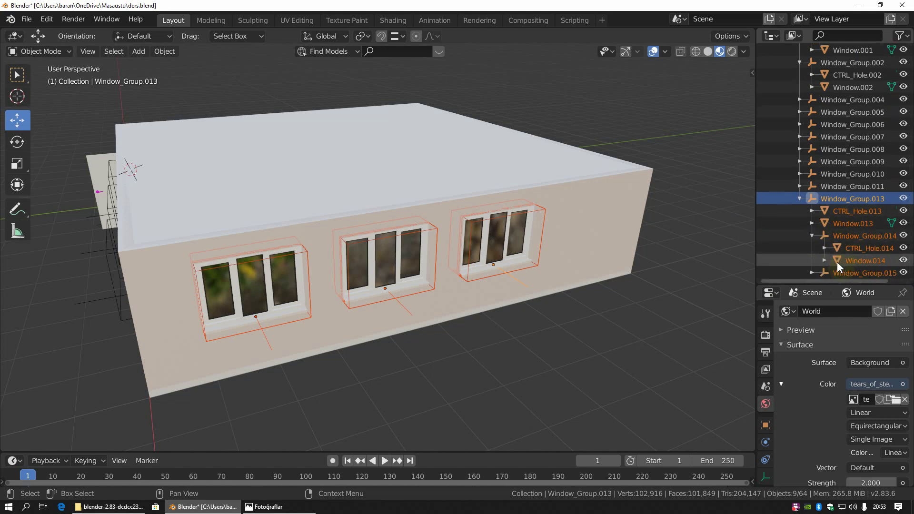
left_click(812, 271)
scroll(833, 257, "down", 1)
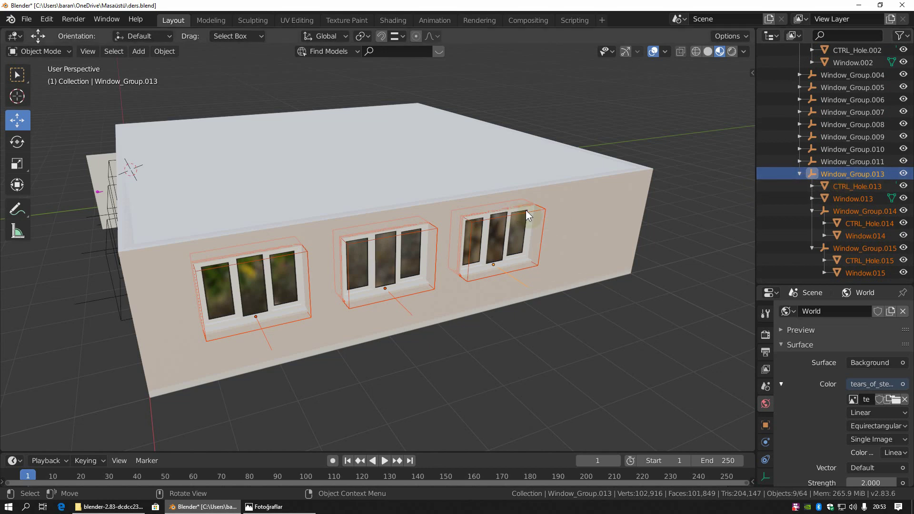
key("Delete")
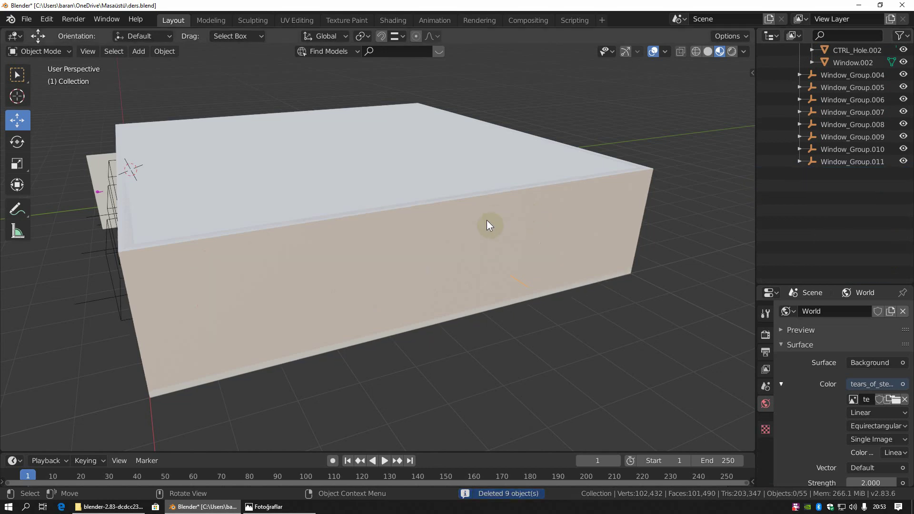
Orbit and zoom through the wall into the room to view the sofas, armchairs, side table and rug.
middle_click_drag(486, 219, 413, 244)
scroll(412, 245, "up", 3)
middle_click_drag(367, 267, 393, 267)
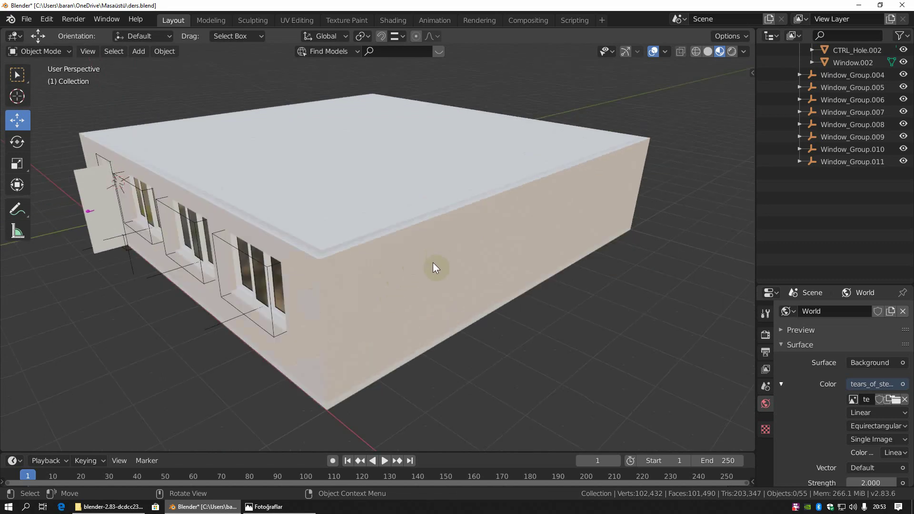
mouse_move(391, 269)
middle_mouse_down()
mouse_move(393, 253)
mouse_move(368, 261)
mouse_move(453, 258)
middle_mouse_up()
scroll(421, 256, "up", 5)
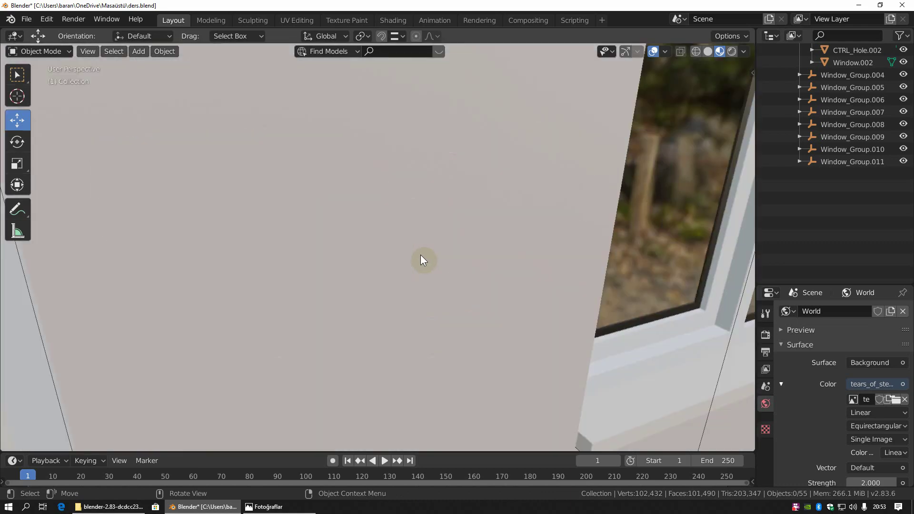
scroll(439, 261, "up", 3)
scroll(417, 270, "down", 3)
scroll(417, 270, "up", 2)
scroll(421, 285, "up", 2)
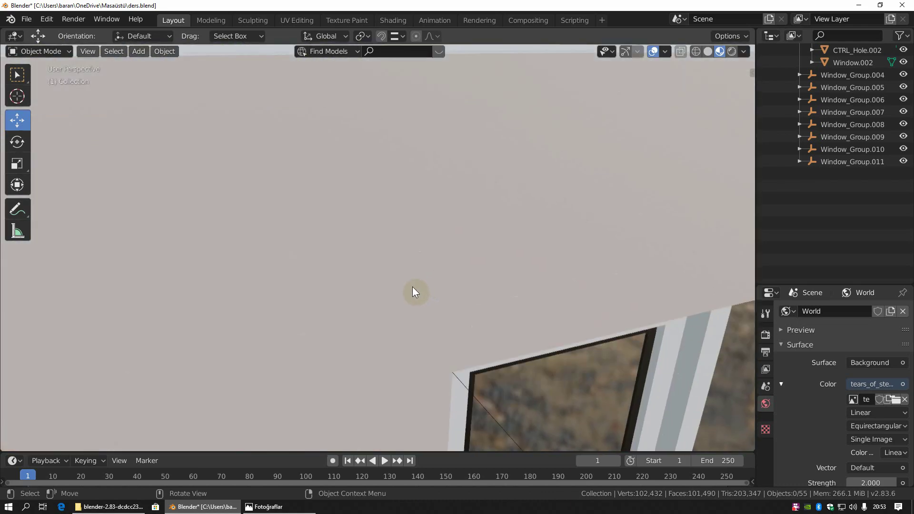
scroll(412, 287, "up", 3)
middle_click_drag(414, 292, 425, 287)
scroll(409, 294, "down", 5)
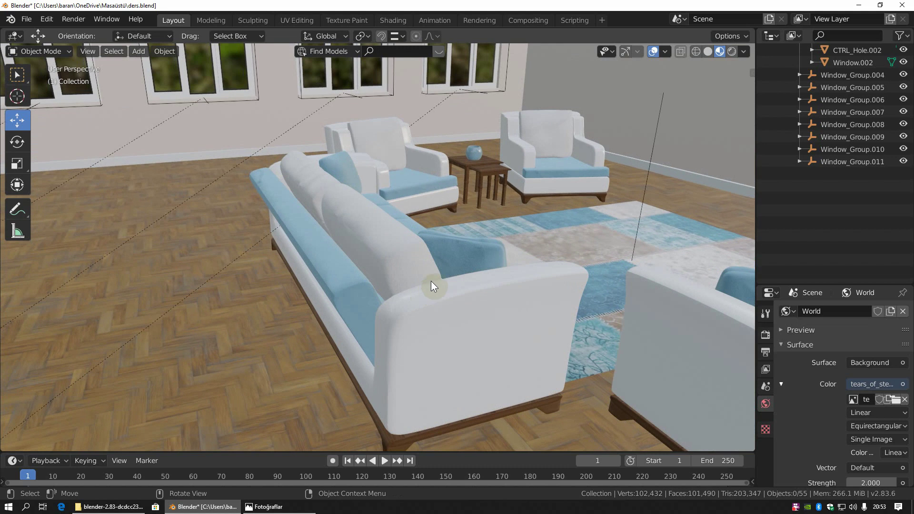